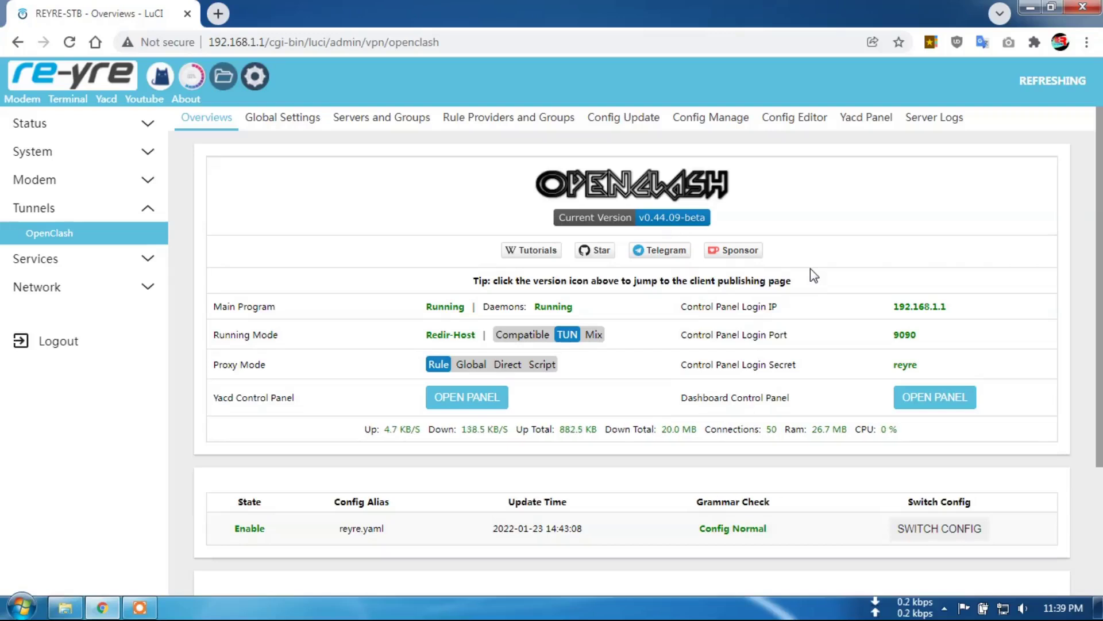
- Open the Yacd proxies page and run health checks on the Browsing and Gaming proxy providers
left_click(398, 169)
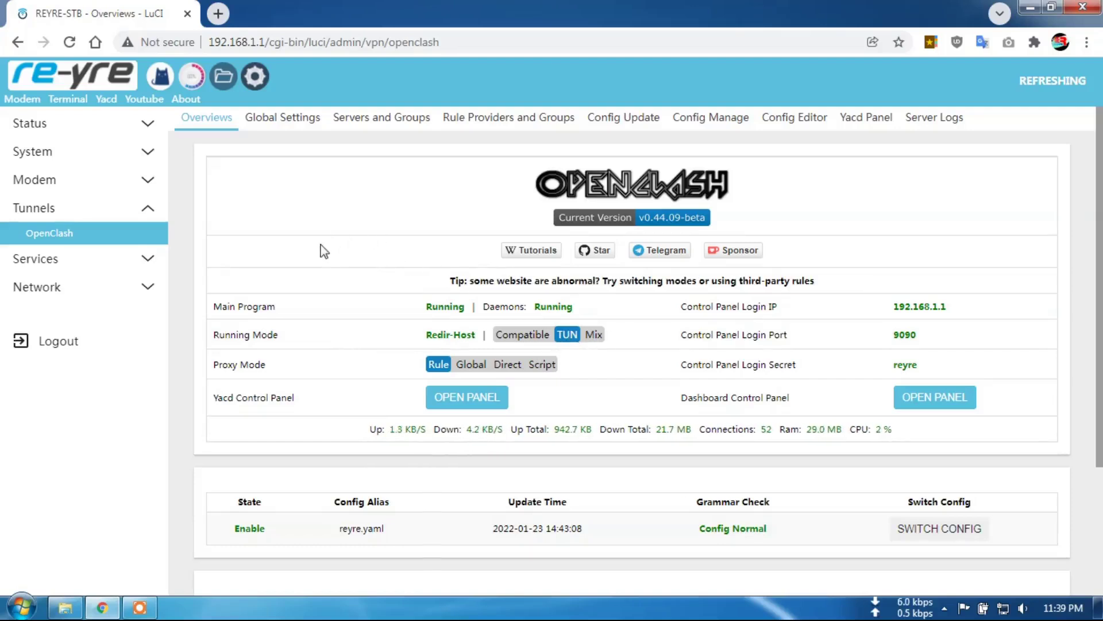
left_click(106, 99)
left_click(81, 117)
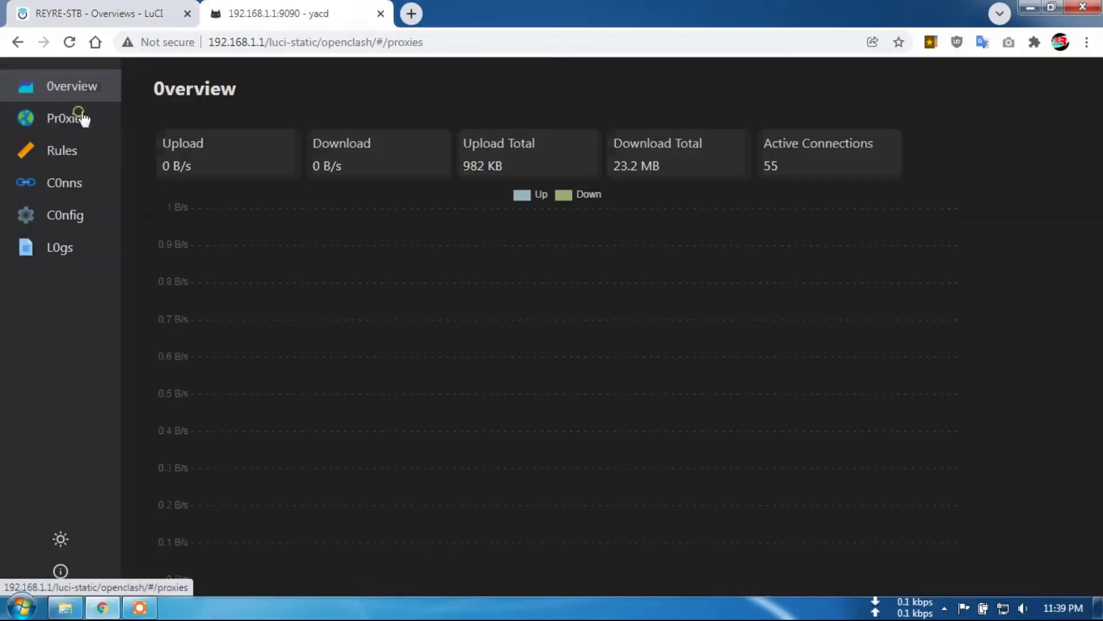
scroll(209, 382, "down", 8)
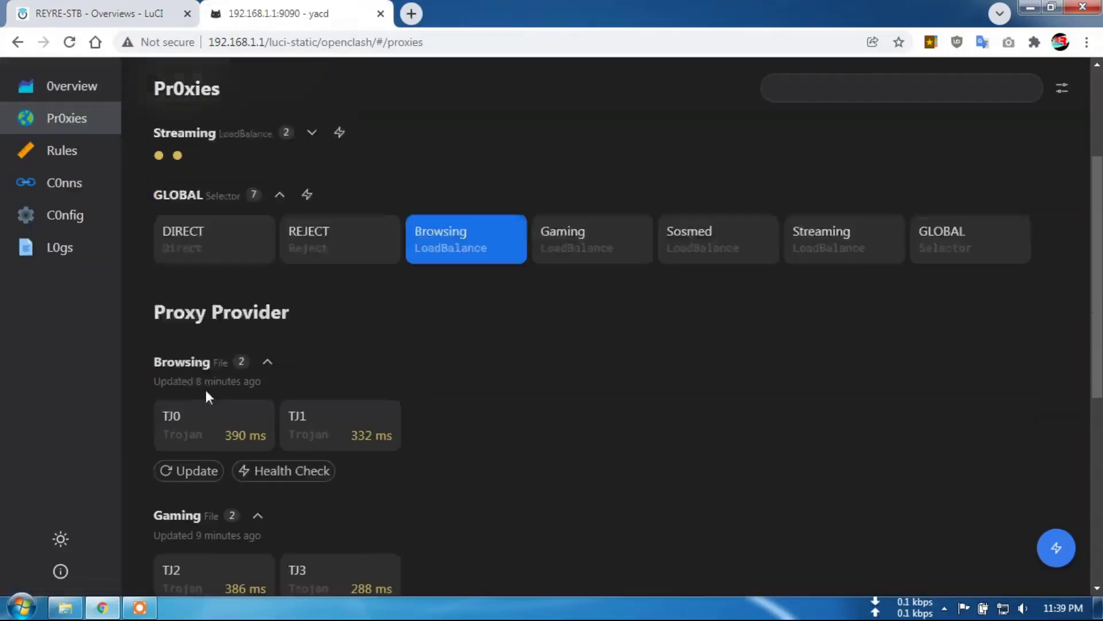
left_click(299, 179)
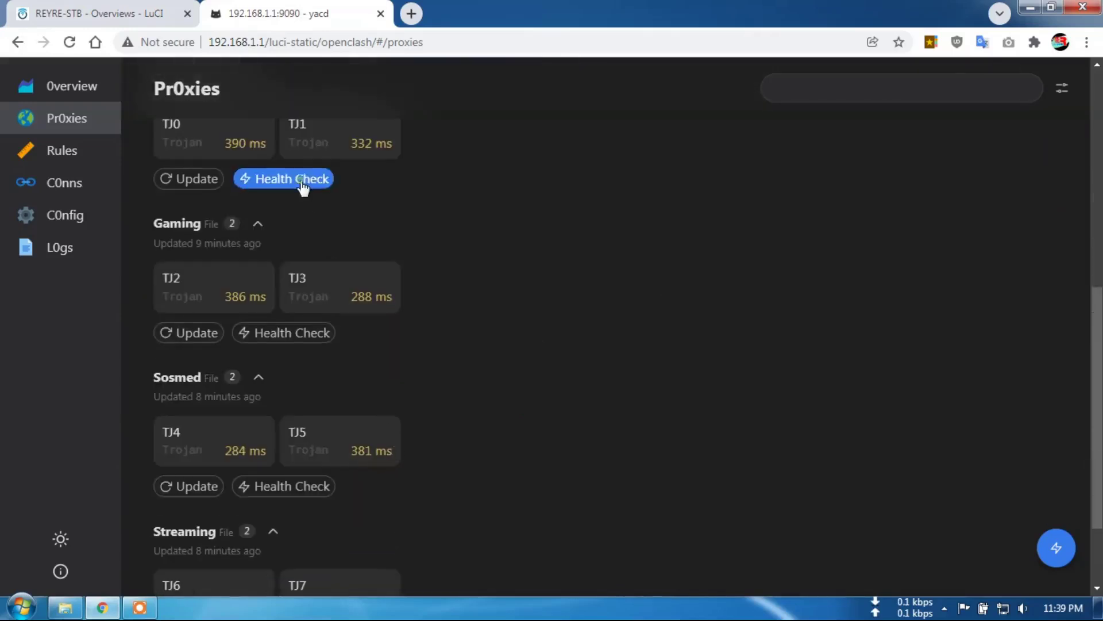
left_click(294, 334)
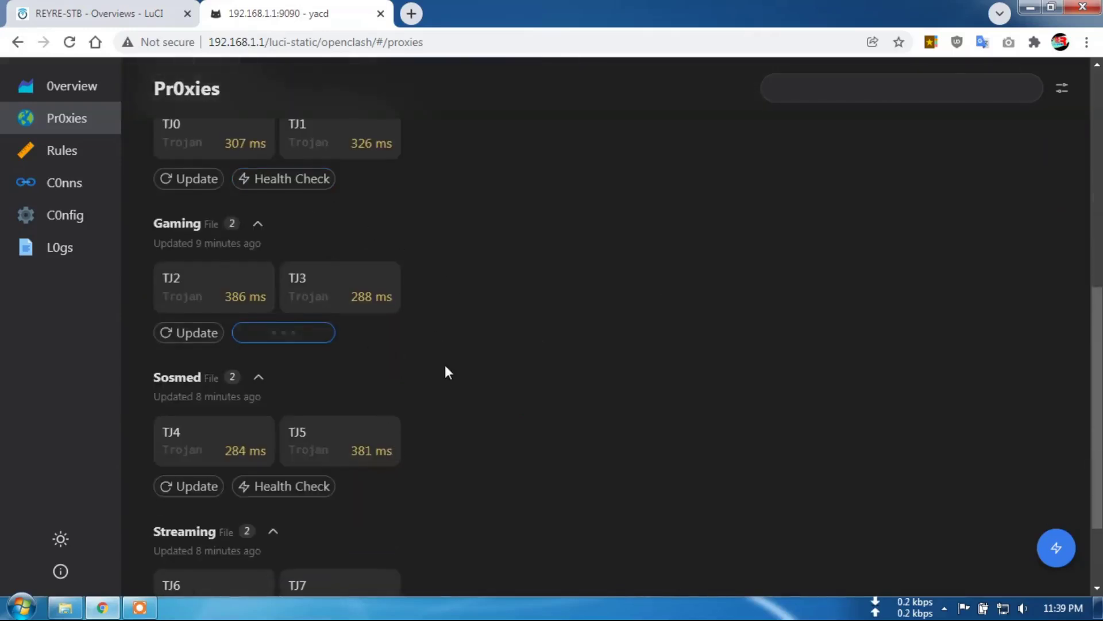
- Run health checks on the Sosmed and Streaming proxy providers, repeating the check for Streaming
scroll(289, 218, "down", 2)
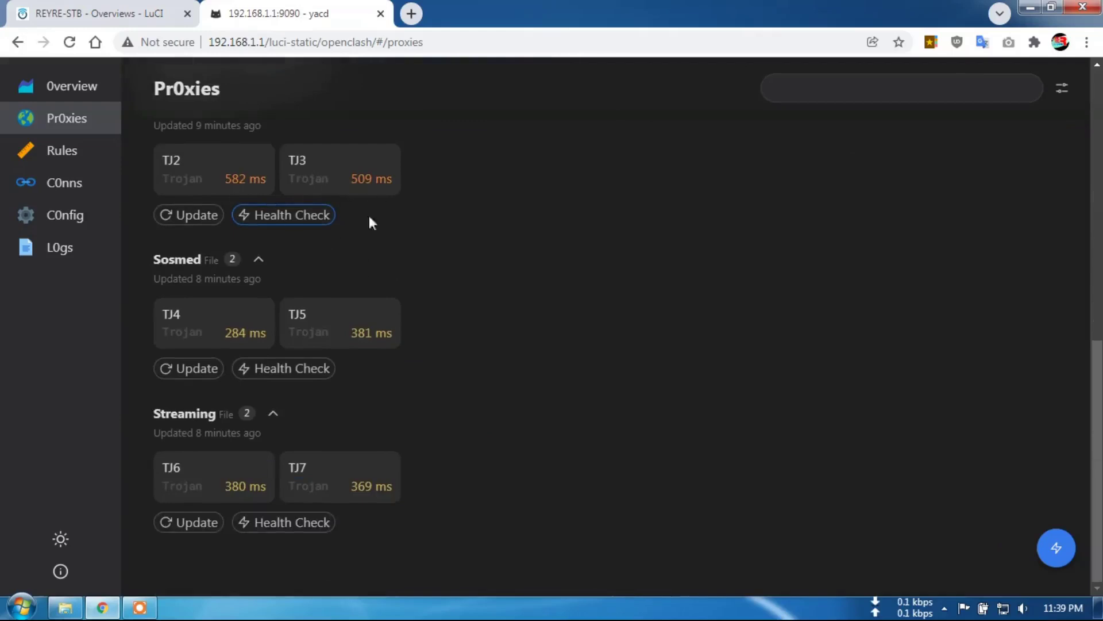
left_click(288, 370)
left_click(313, 523)
scroll(235, 422, "up", 2)
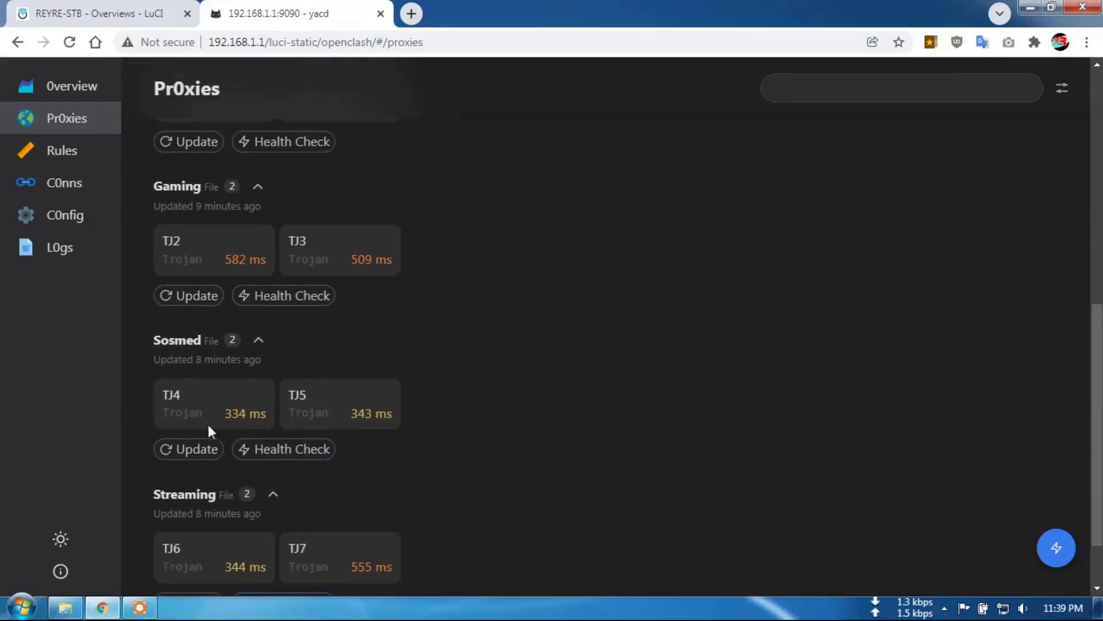
scroll(402, 460, "down", 2)
left_click(315, 524)
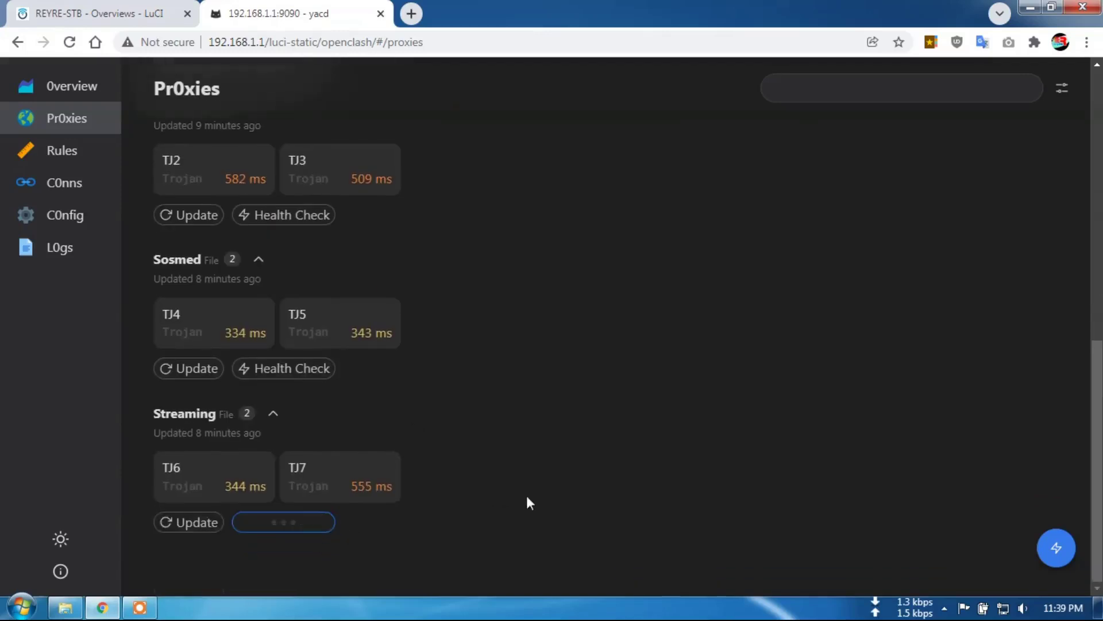
left_click(334, 524)
scroll(534, 470, "up", 8)
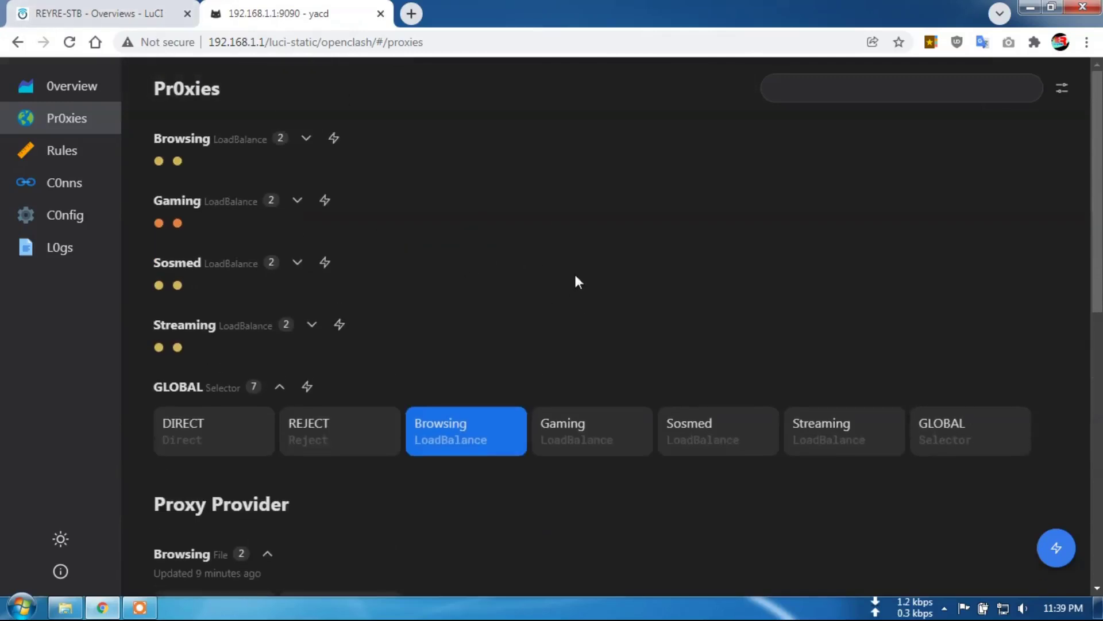
- Return to the OpenClash page and open the core folder in its config file manager
left_click(152, 18)
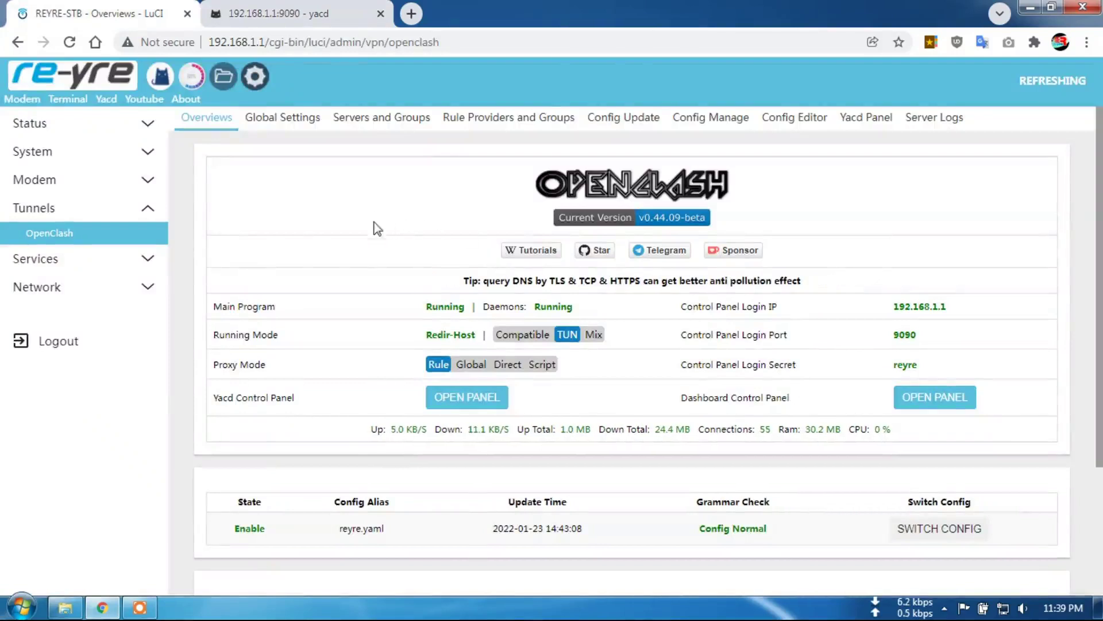
left_click(807, 124)
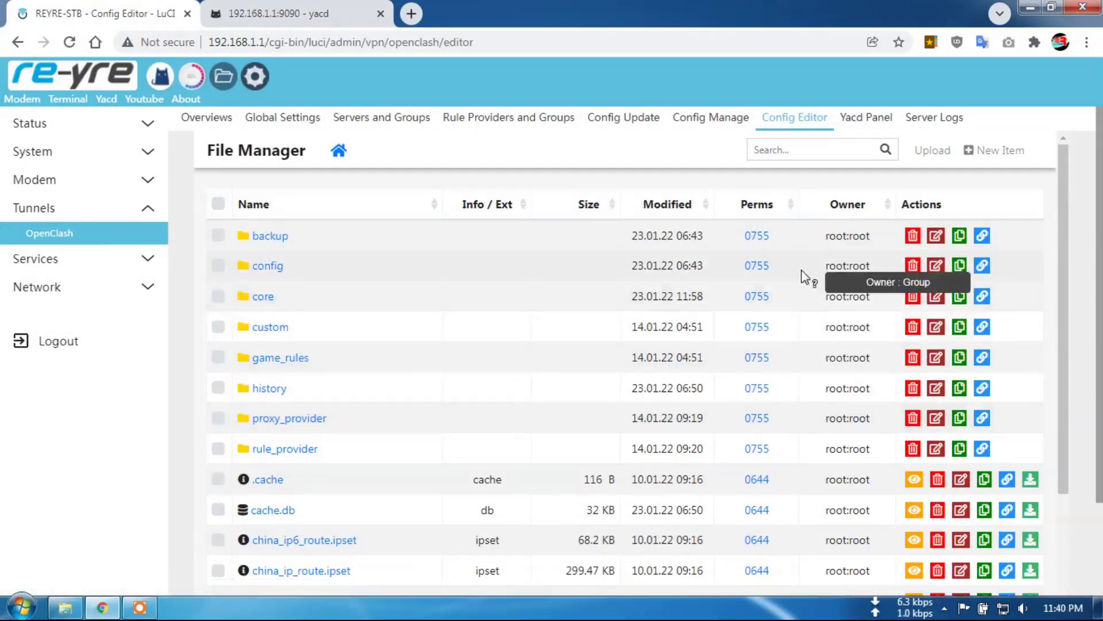
scroll(804, 277, "down", 3)
scroll(829, 333, "up", 2)
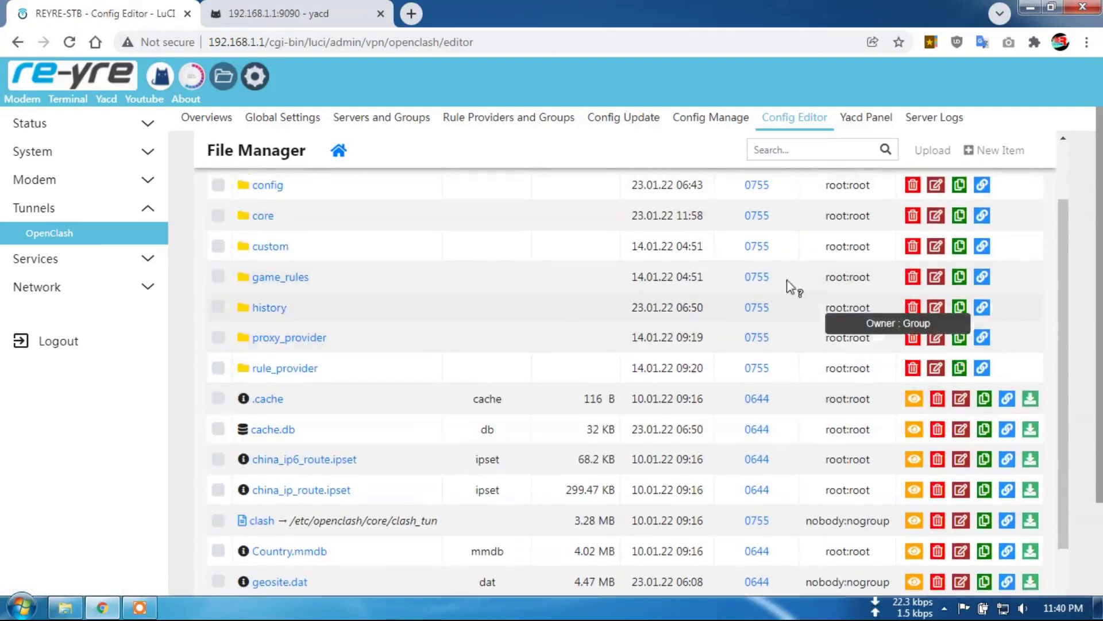
left_click(264, 217)
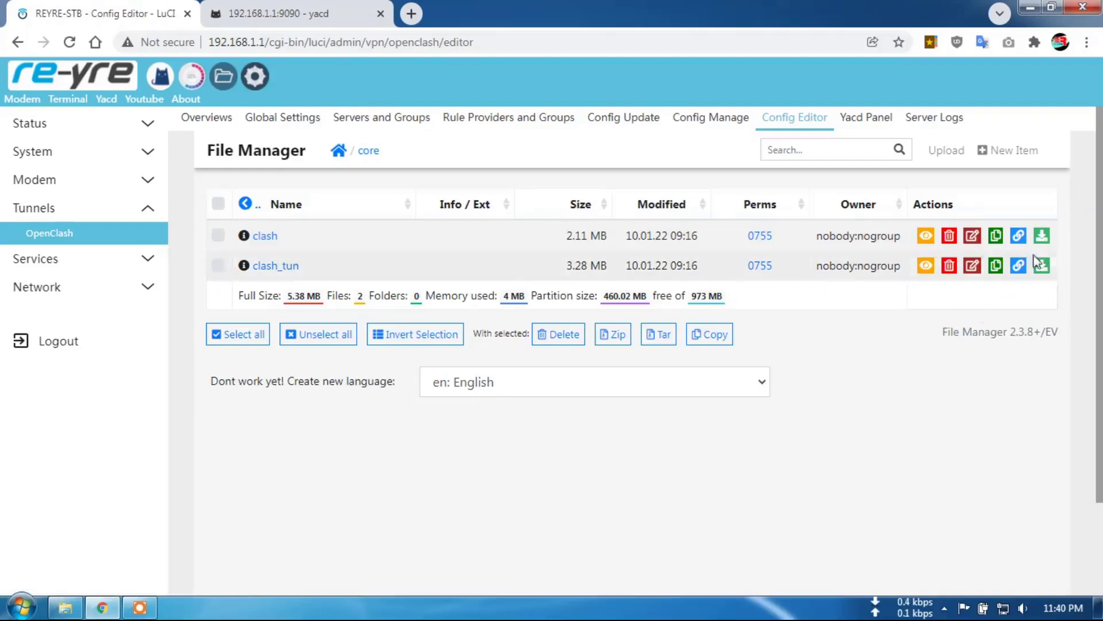
- Rename the clash file in the core folder to clashx
left_click(972, 240)
left_click(415, 127)
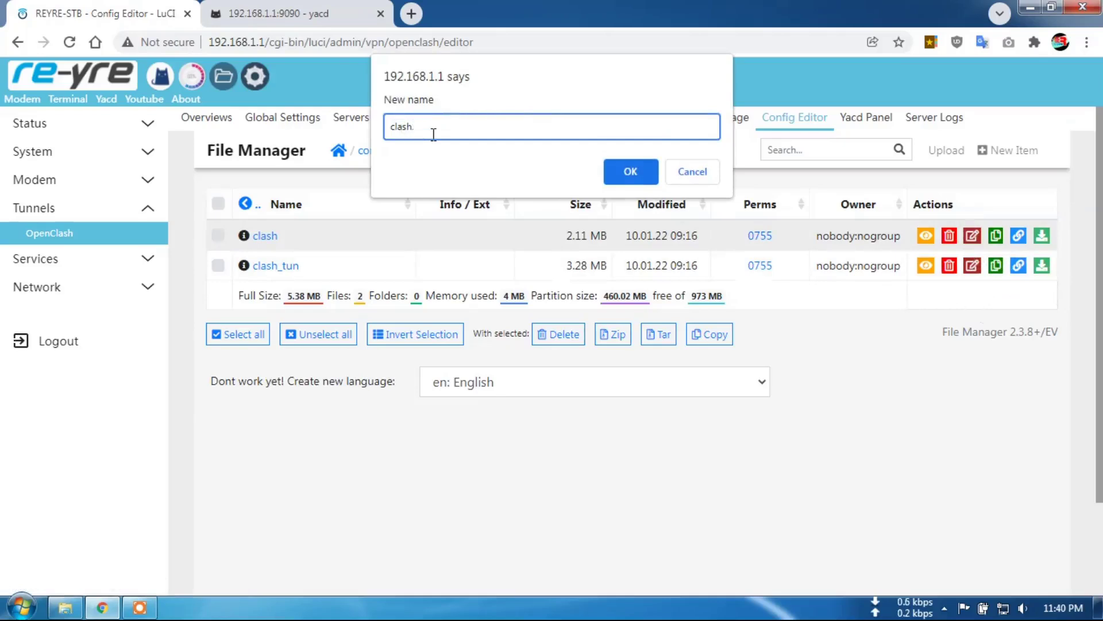
left_click(620, 172)
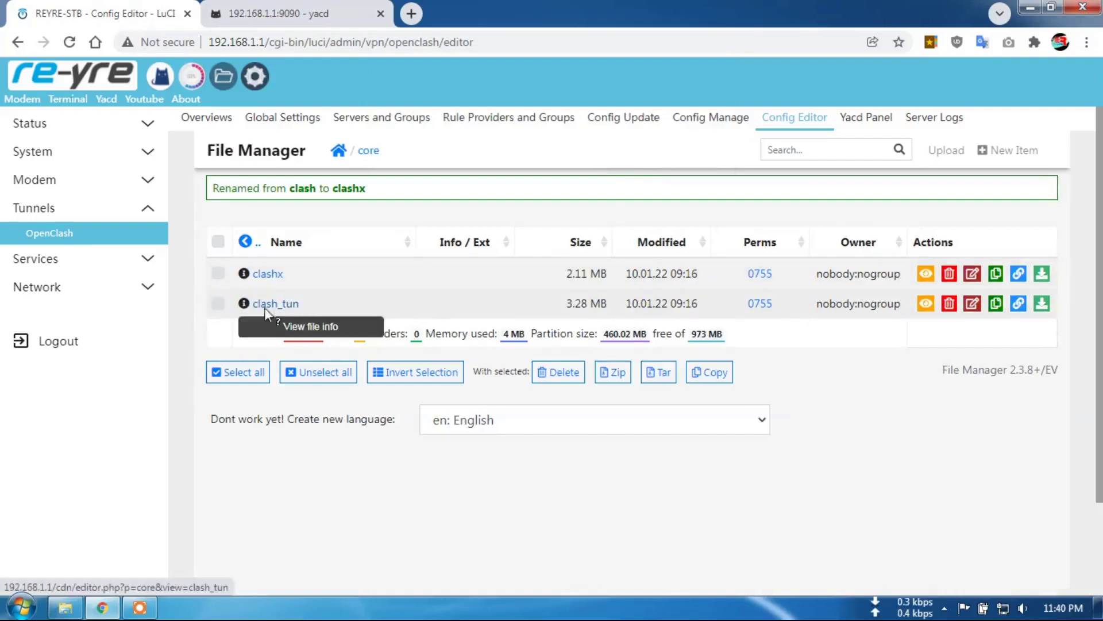
- Rename the clash_tun file in the core folder to clash_tunx
left_click(973, 305)
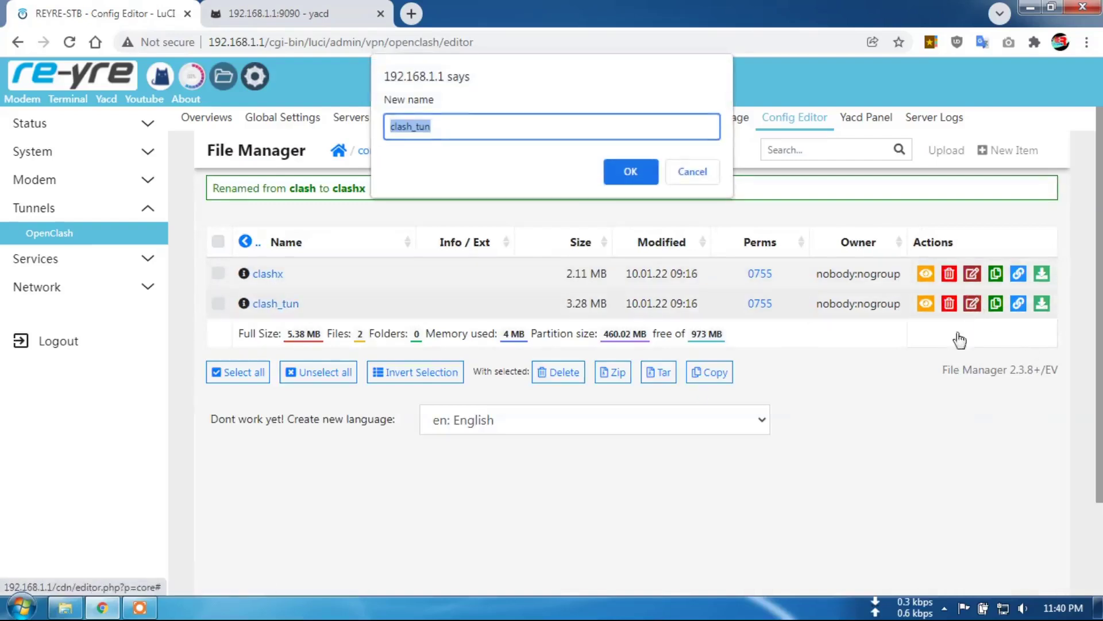
left_click(448, 128)
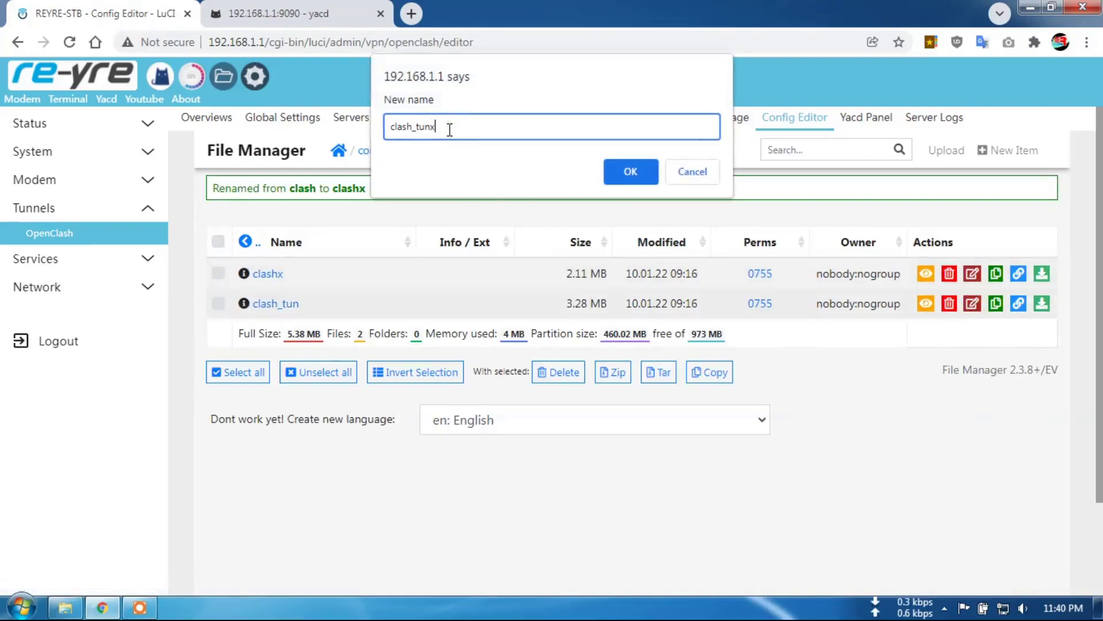
type("x")
left_click(631, 171)
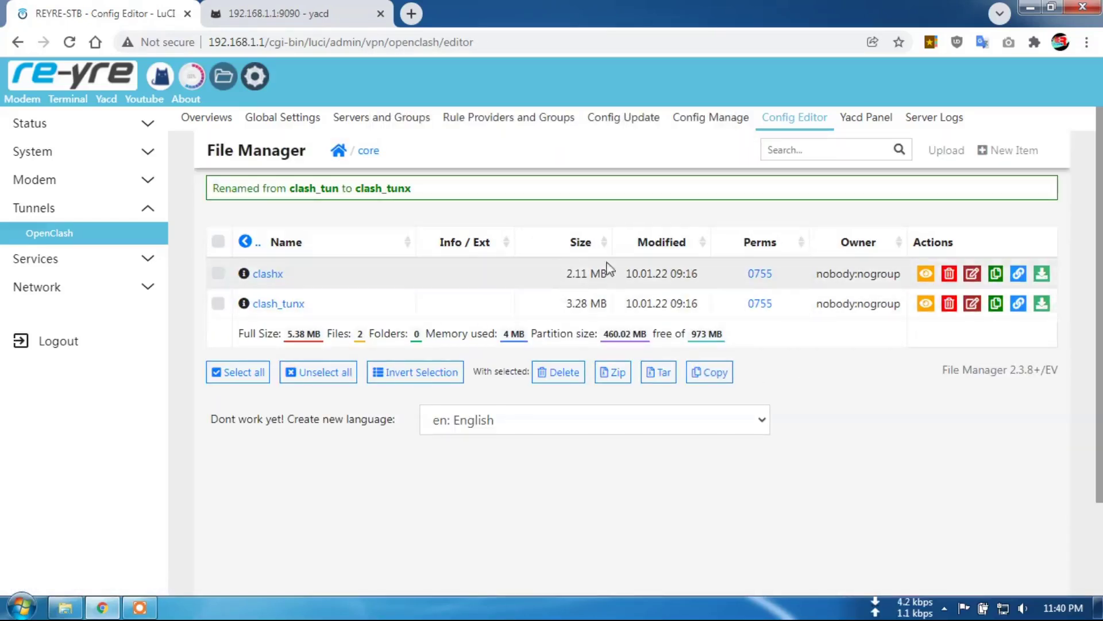
- Upload the clash and clash_tun files from the Downloads Metalika folder into /etc/openclash/core and return to the folder listing
left_click(946, 150)
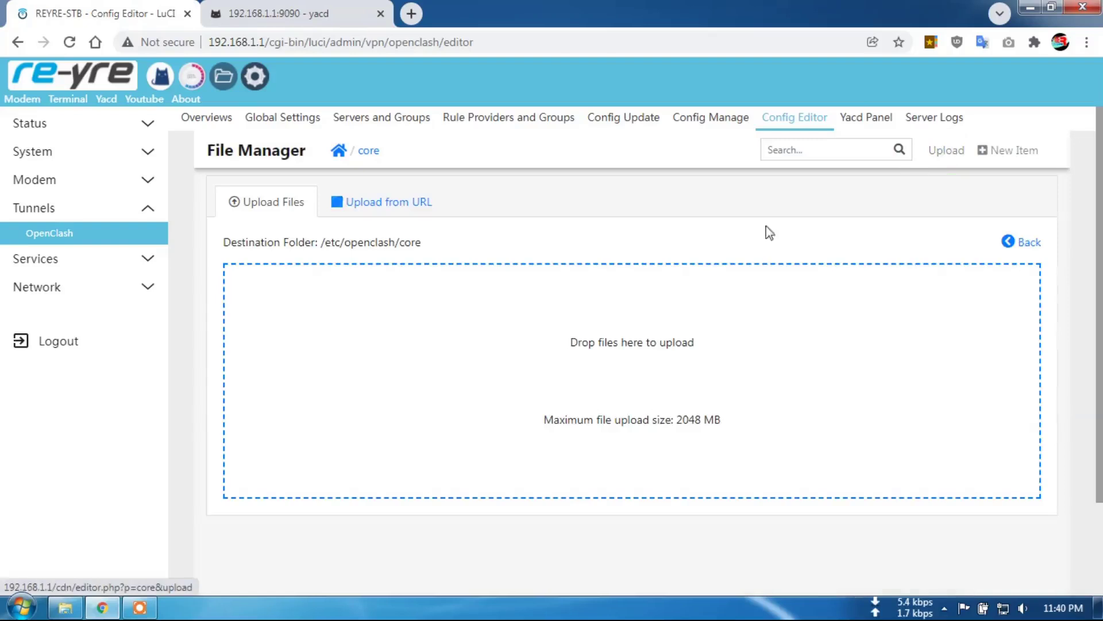
left_click(642, 374)
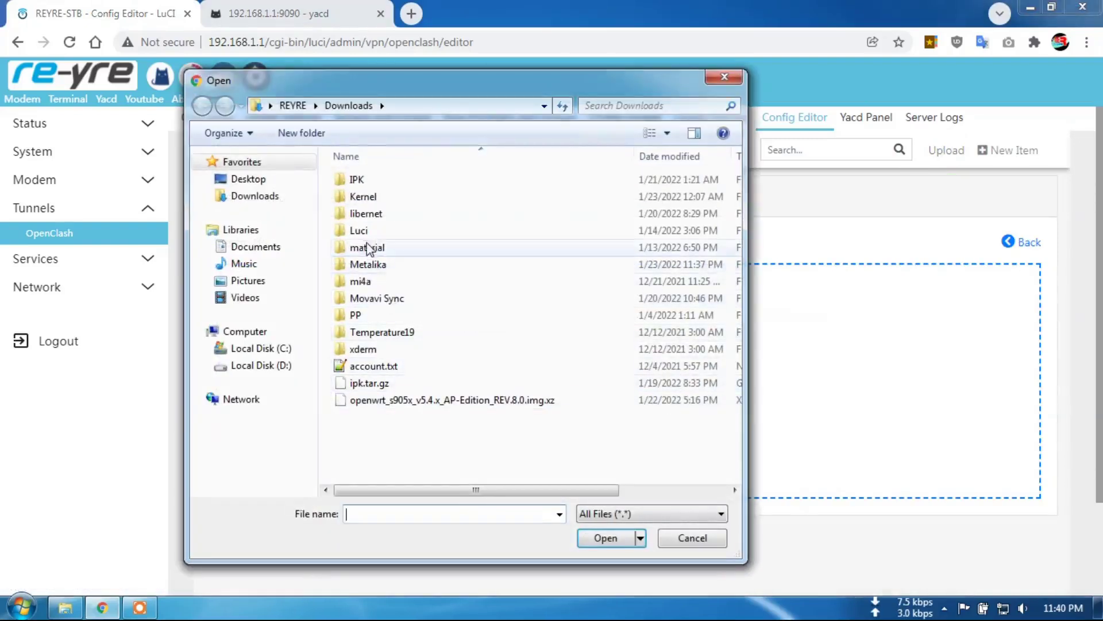
double_click(368, 264)
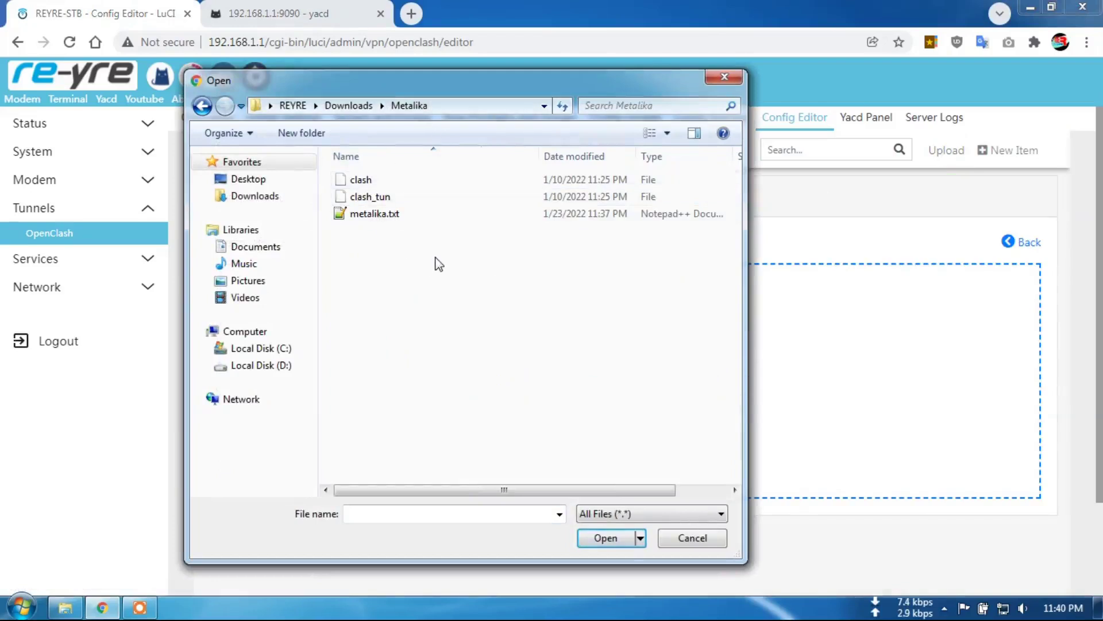
left_click(359, 180)
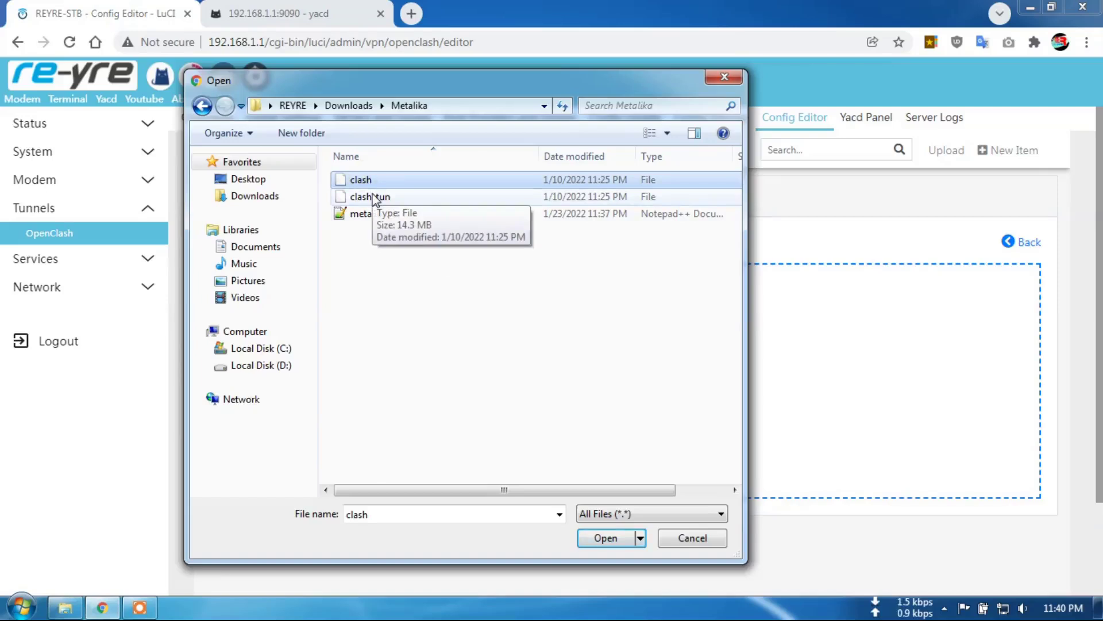
left_click(375, 196, "ctrl")
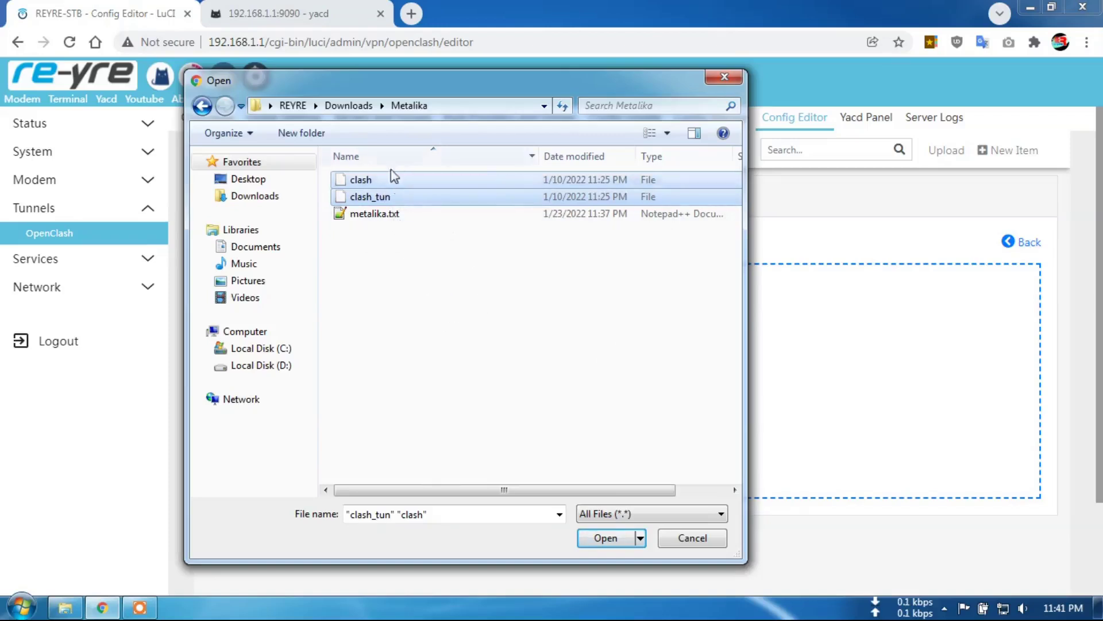
left_click(605, 539)
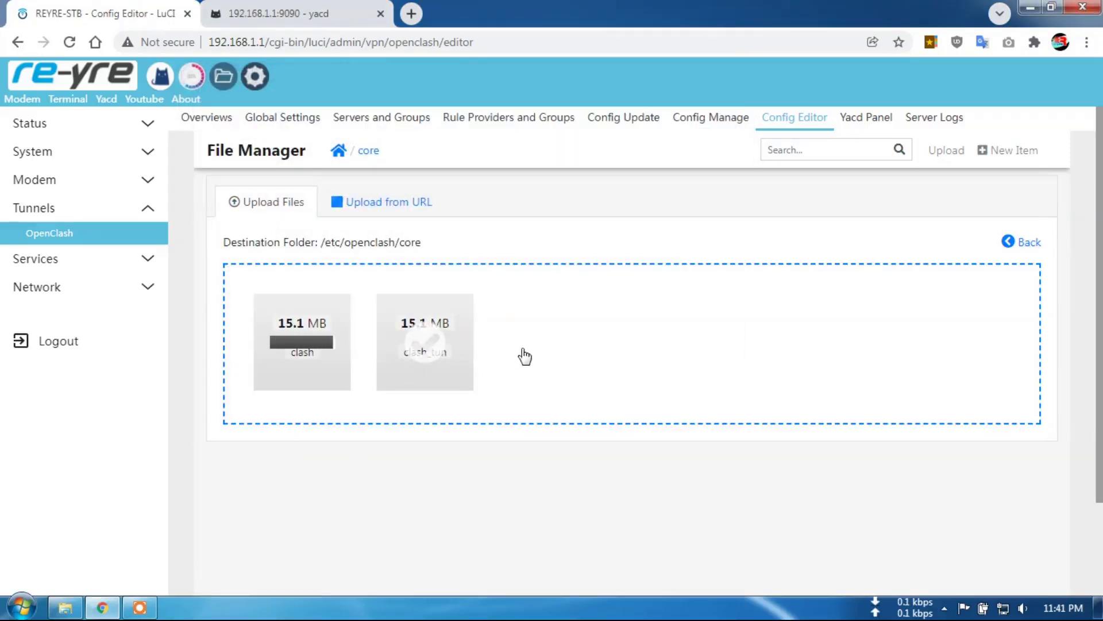
left_click(368, 151)
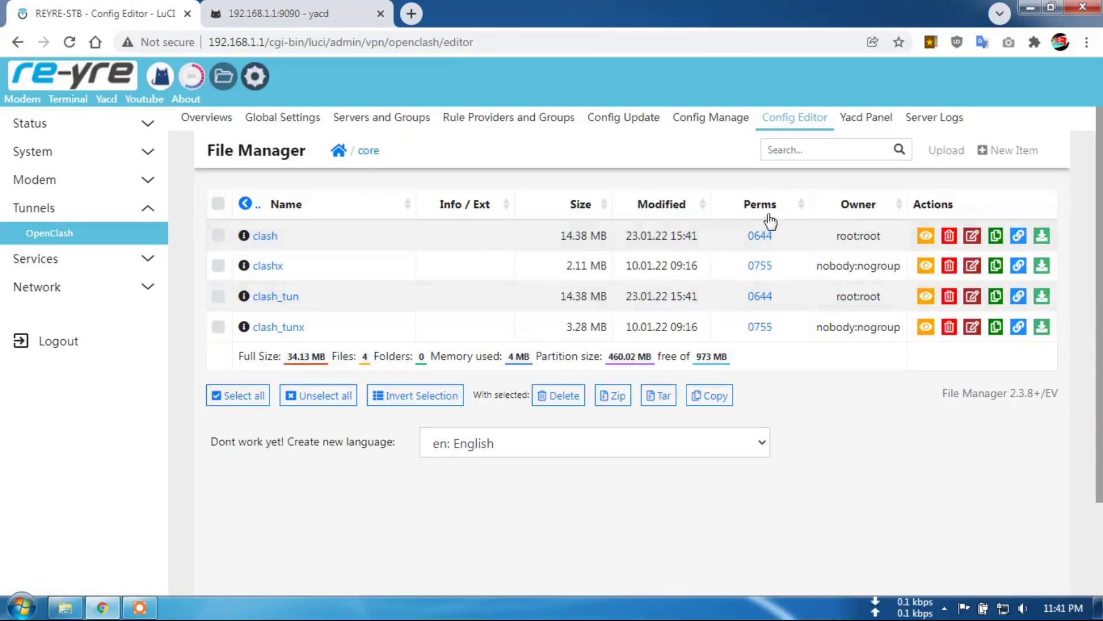
- Check the permissions of clashx for reference, and grant owner, group and other execute permission on the uploaded clash file
left_click(761, 265)
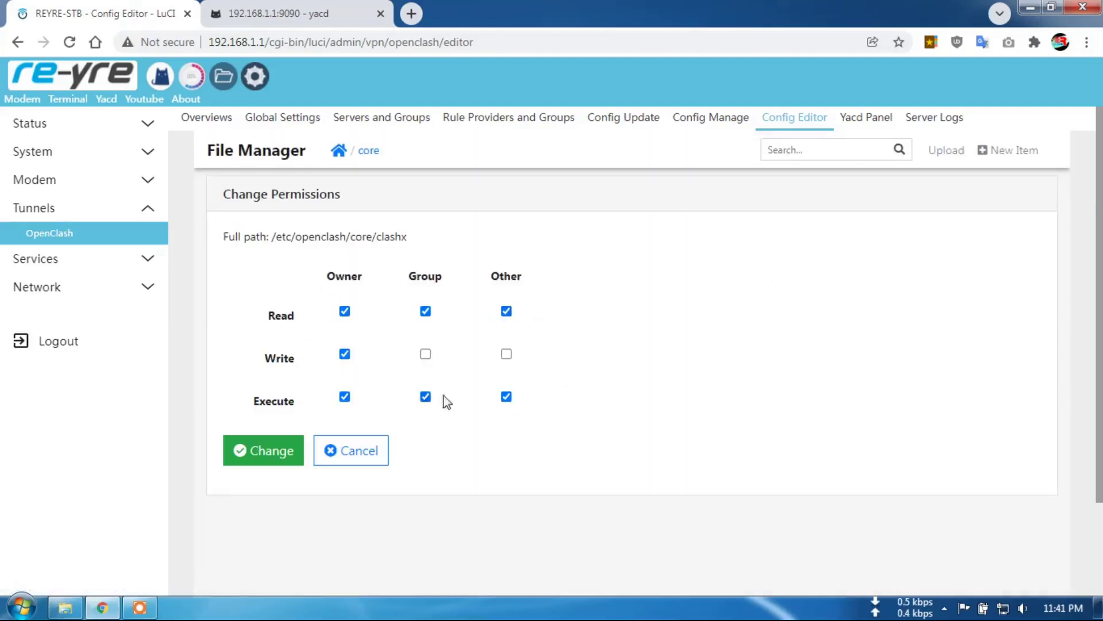
left_click(362, 454)
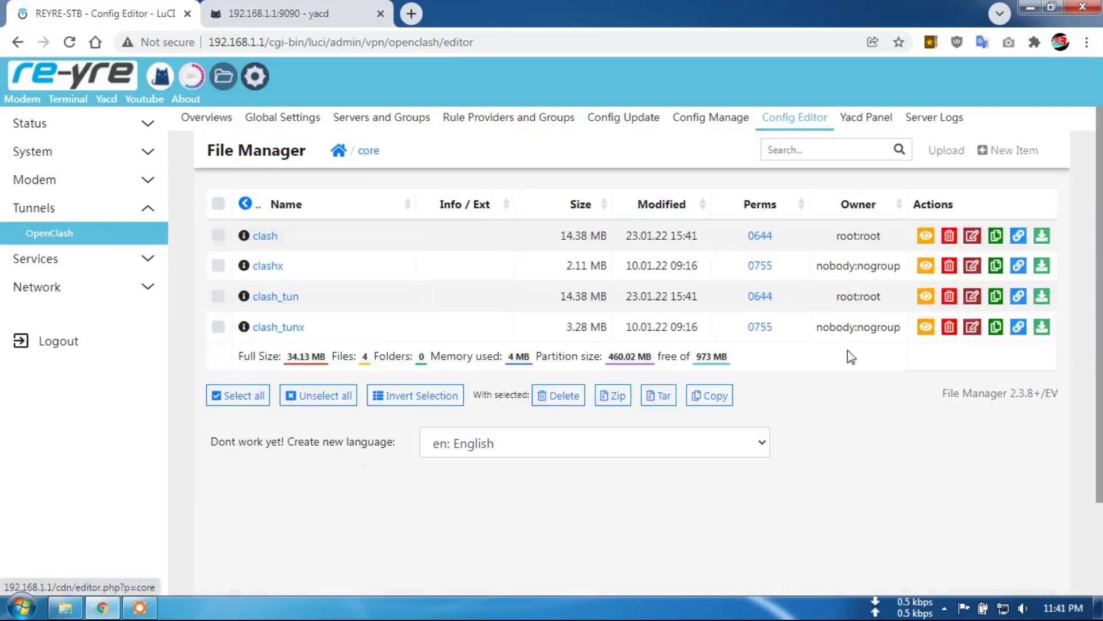
left_click(758, 236)
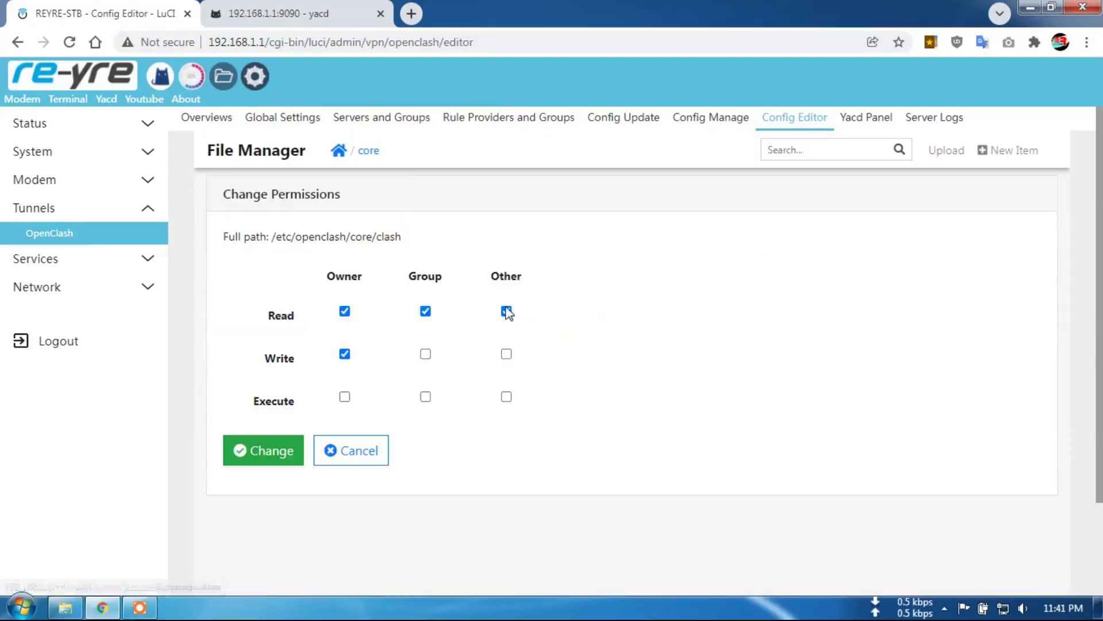
left_click(345, 396)
left_click(425, 398)
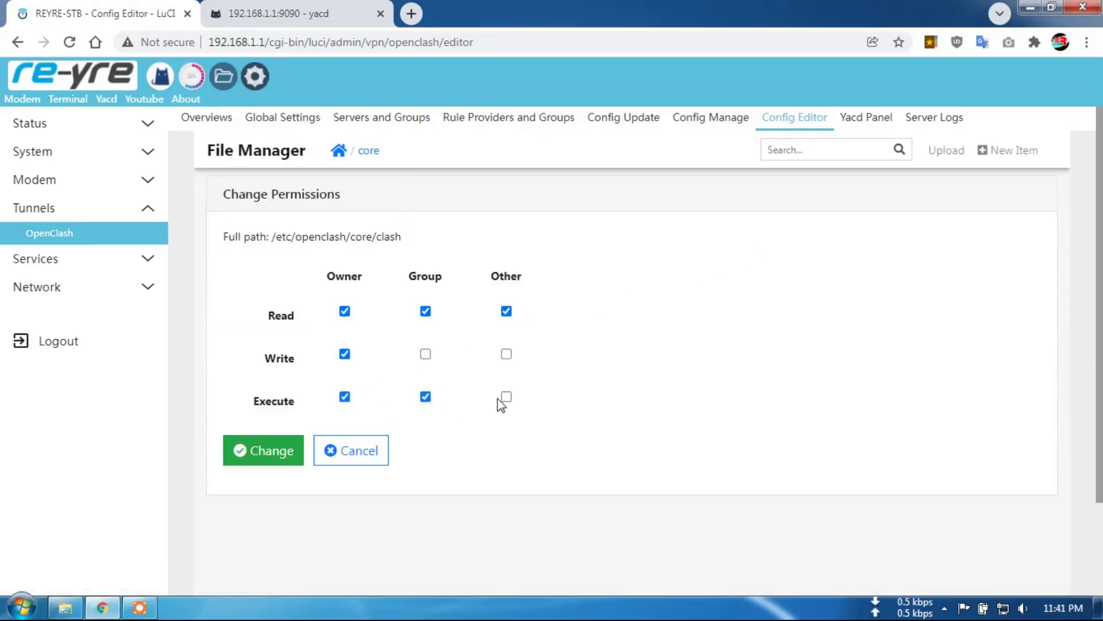
left_click(507, 396)
left_click(274, 440)
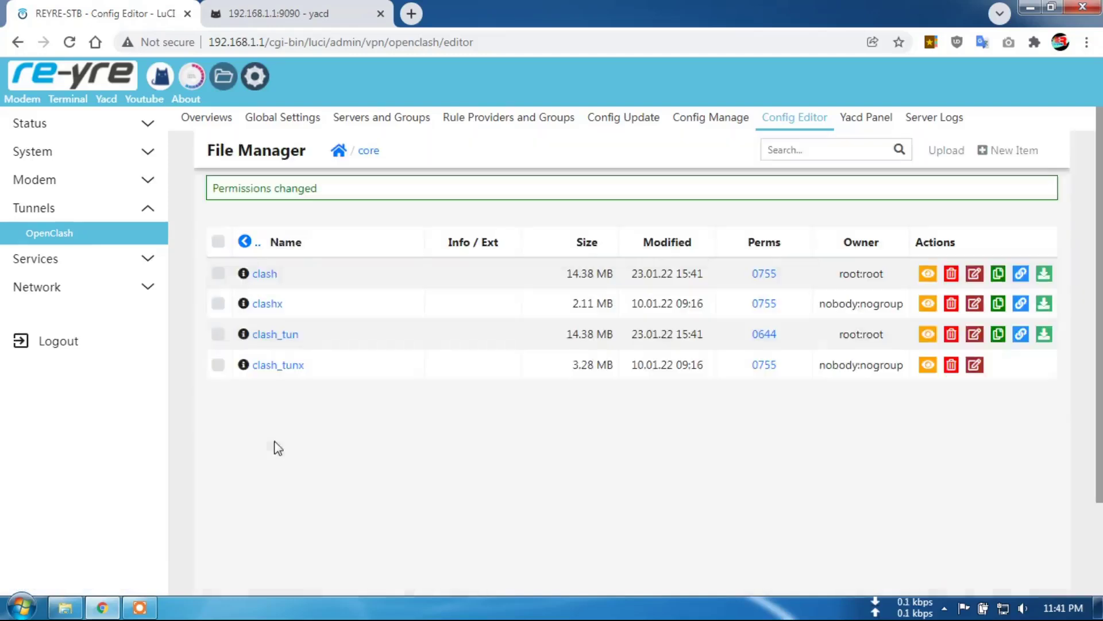
- Grant owner, group and other execute permission on the uploaded clash_tun file
left_click(761, 335)
left_click(345, 396)
left_click(425, 397)
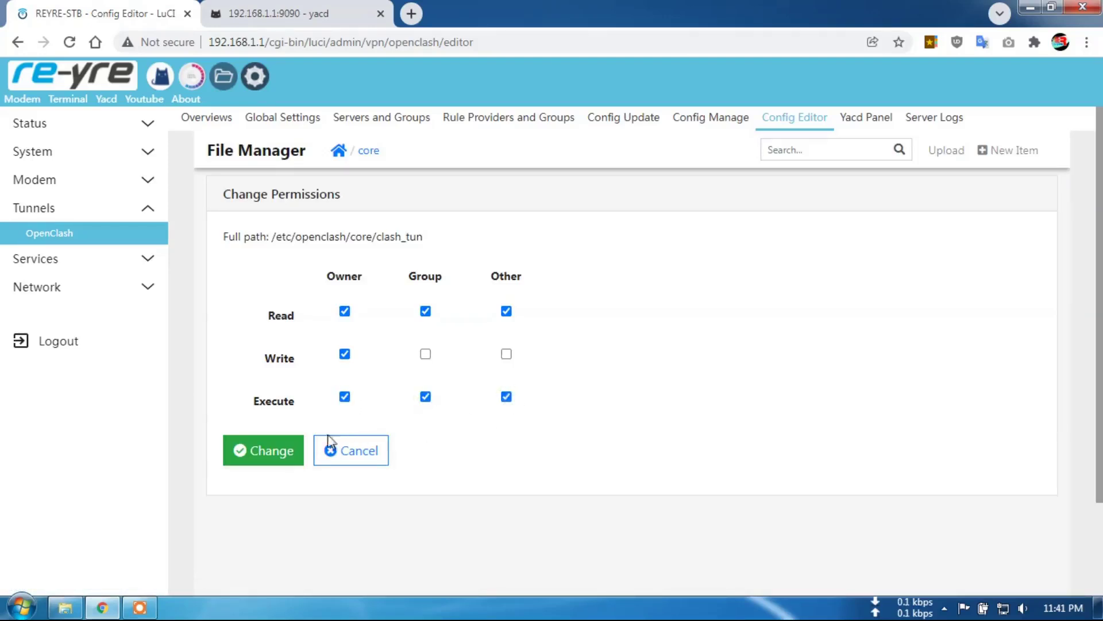
left_click(293, 451)
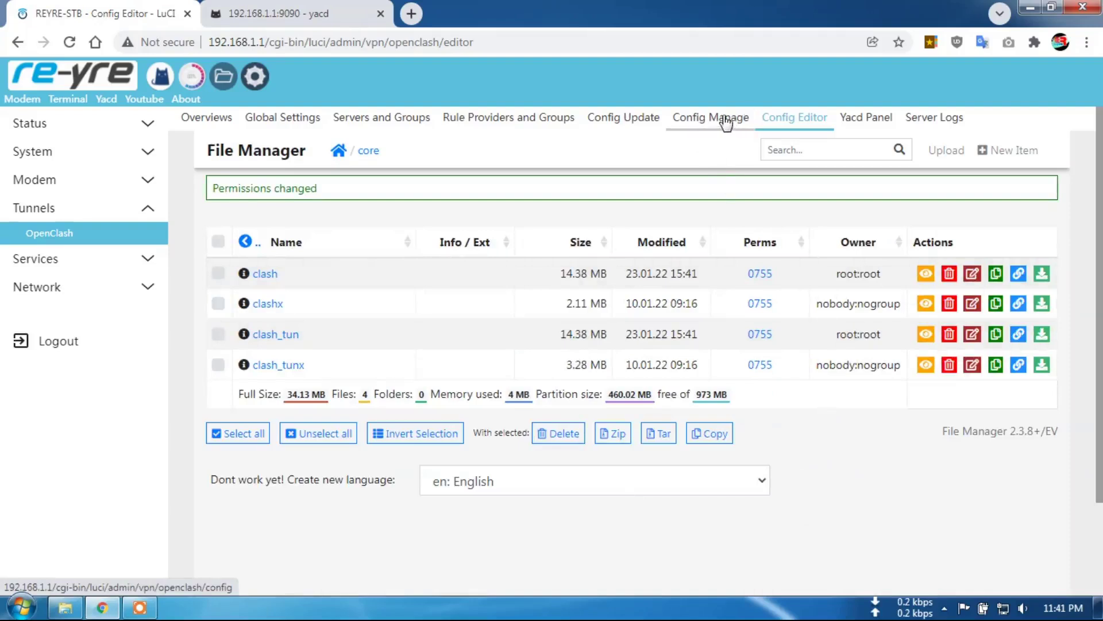
- Return to the OpenClash overview and disable OpenClash
left_click(204, 123)
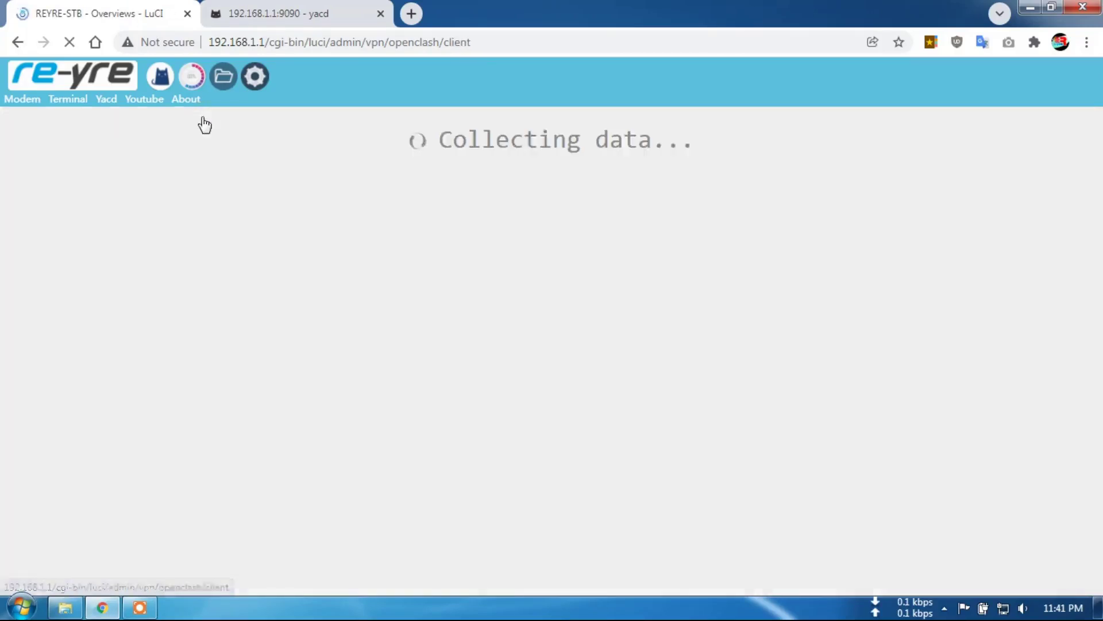
scroll(491, 489, "down", 1)
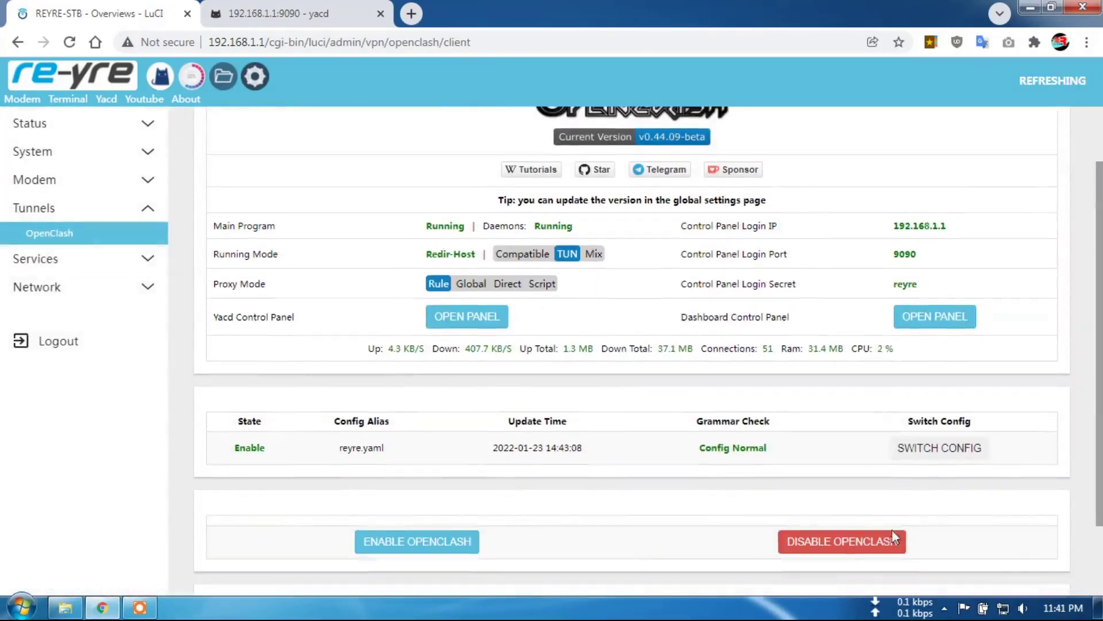
left_click(854, 543)
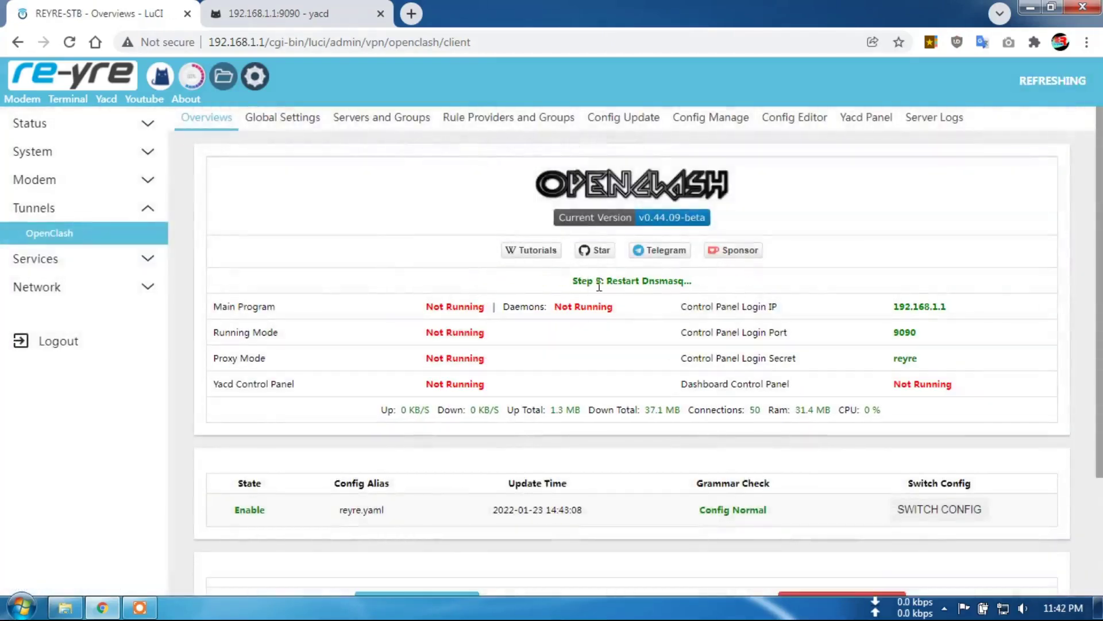
- Open OpenClash's config management page and examine the reyre.yaml config down to its port, tun, rules and rule-providers sections
left_click(713, 122)
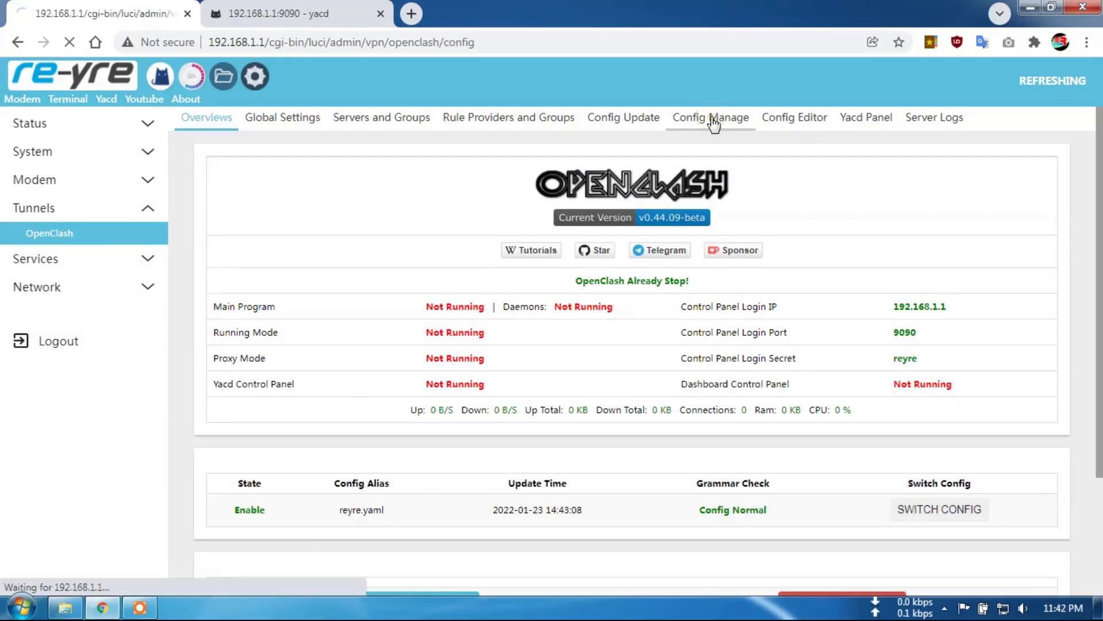
scroll(500, 276, "down", 5)
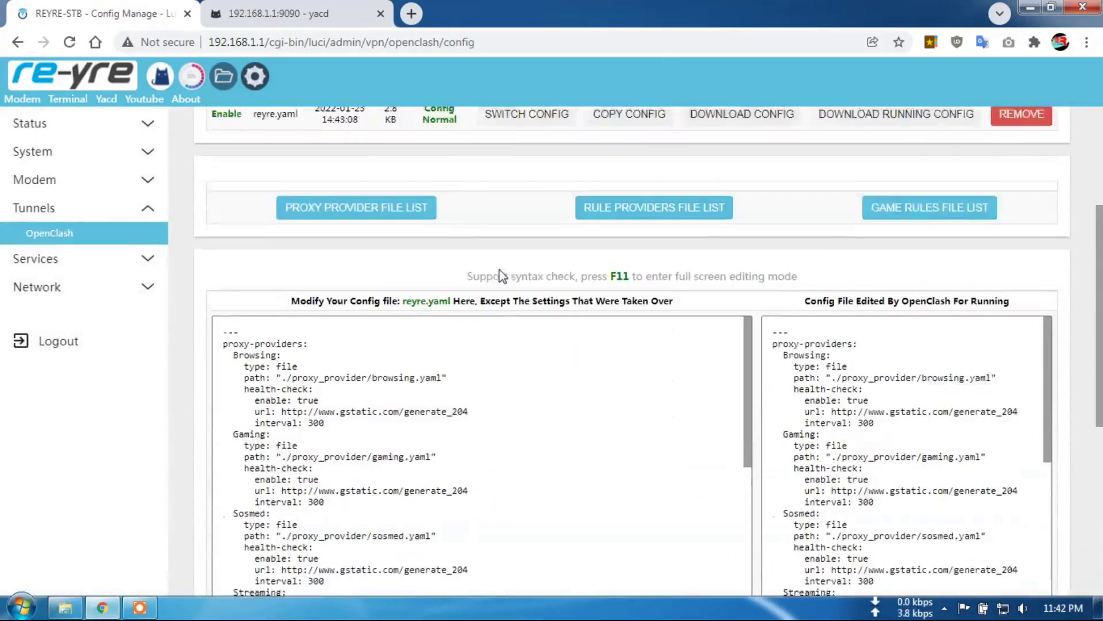
scroll(195, 302, "down", 2)
scroll(196, 299, "down", 3)
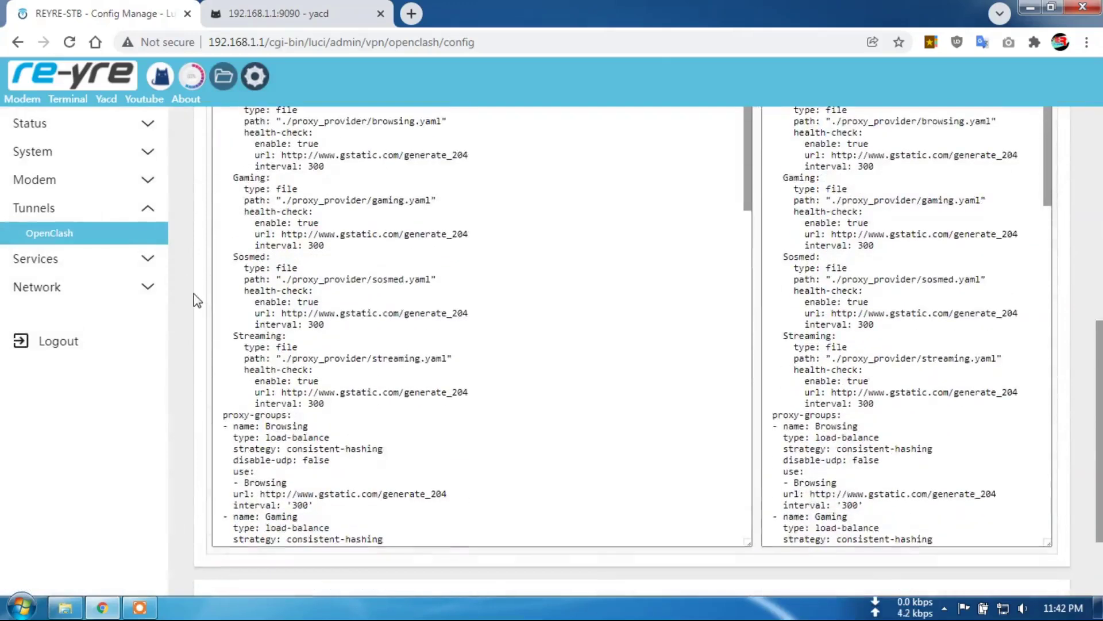
scroll(291, 313, "down", 3)
scroll(293, 314, "down", 10)
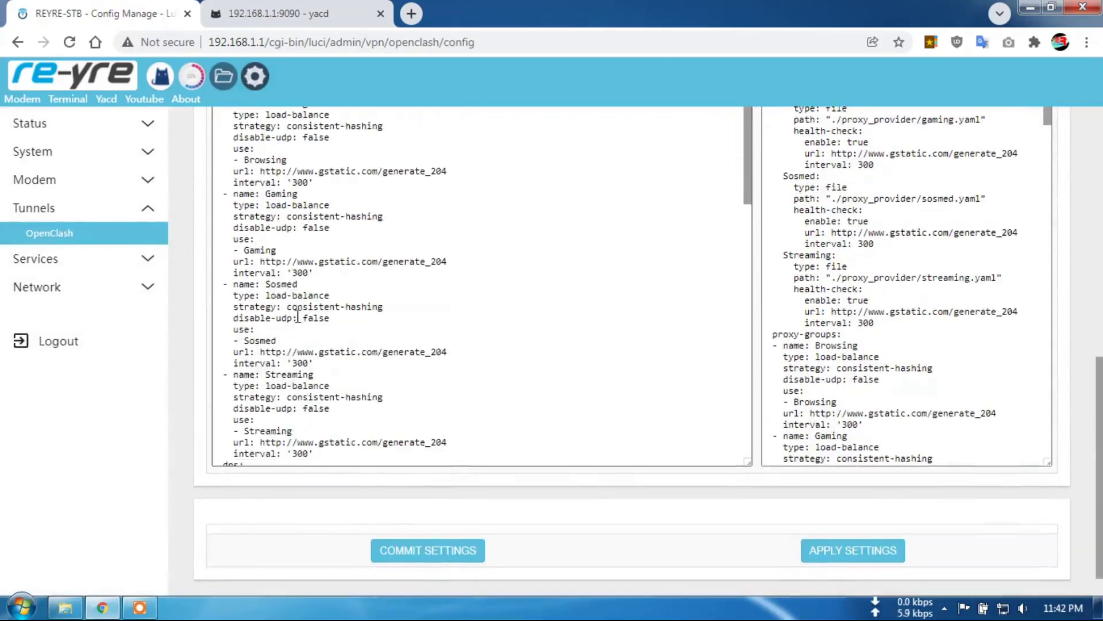
scroll(294, 341, "down", 3)
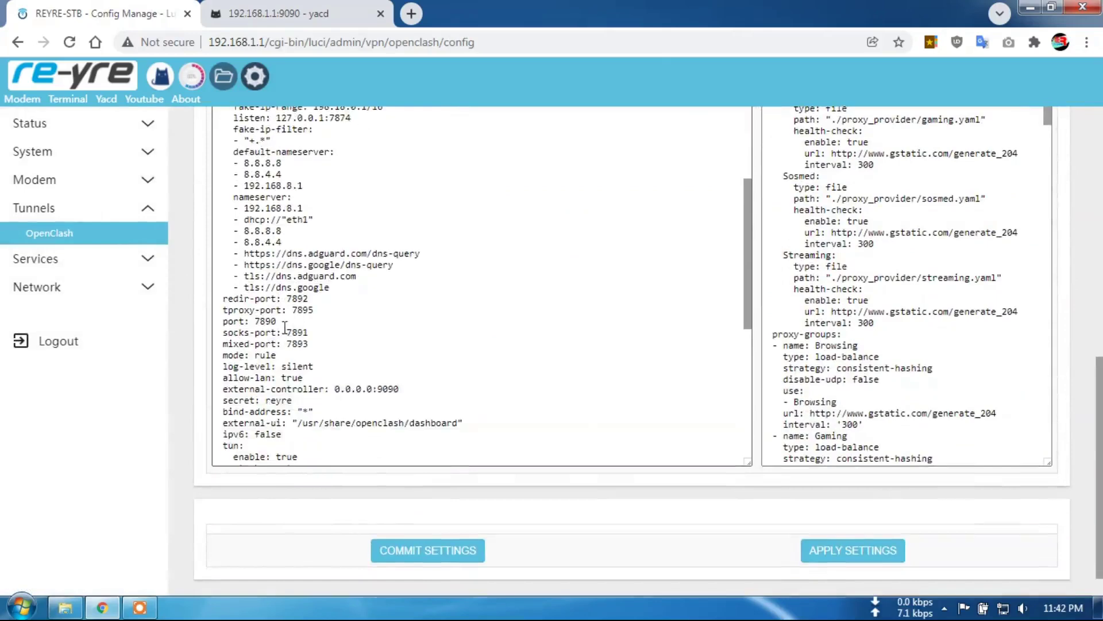
scroll(284, 293, "down", 6)
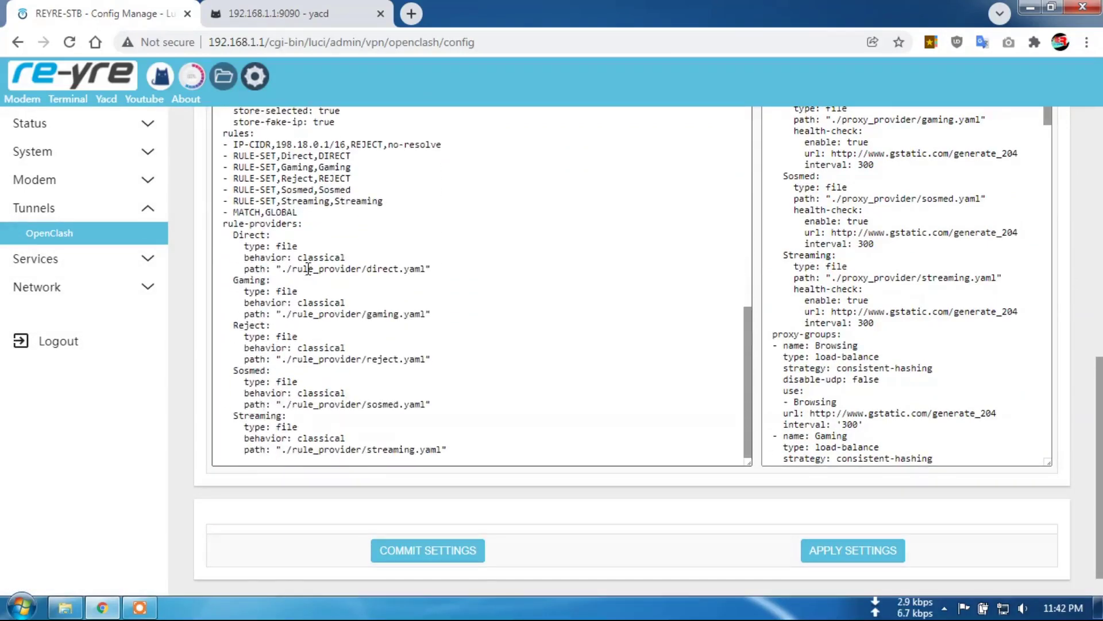
scroll(308, 269, "up", 3)
scroll(299, 276, "up", 2)
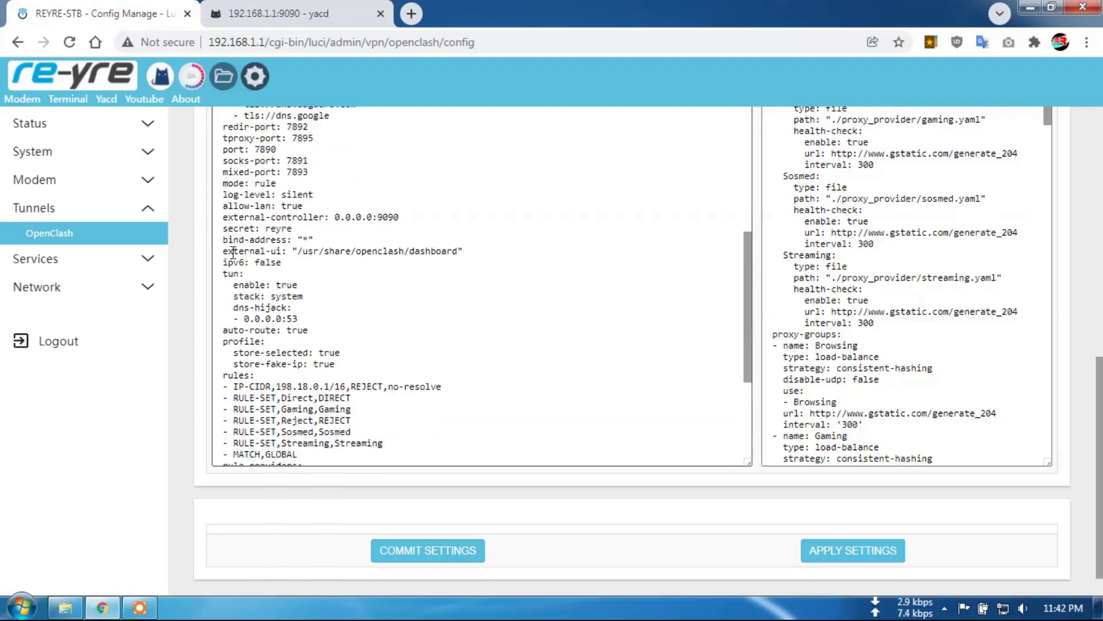
scroll(240, 225, "up", 1)
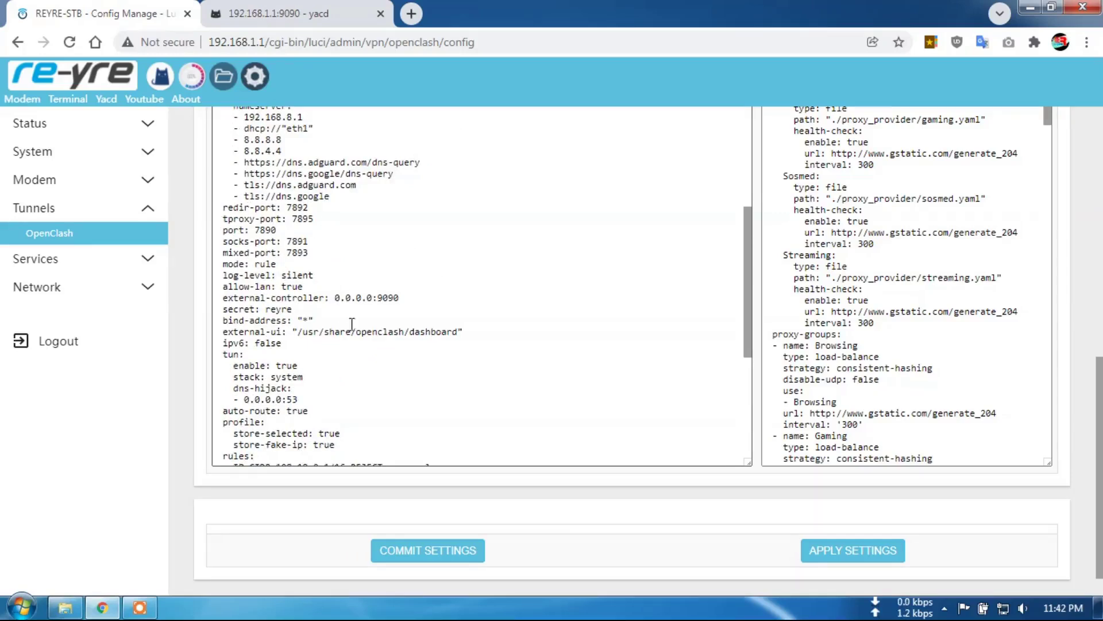
scroll(340, 344, "down", 5)
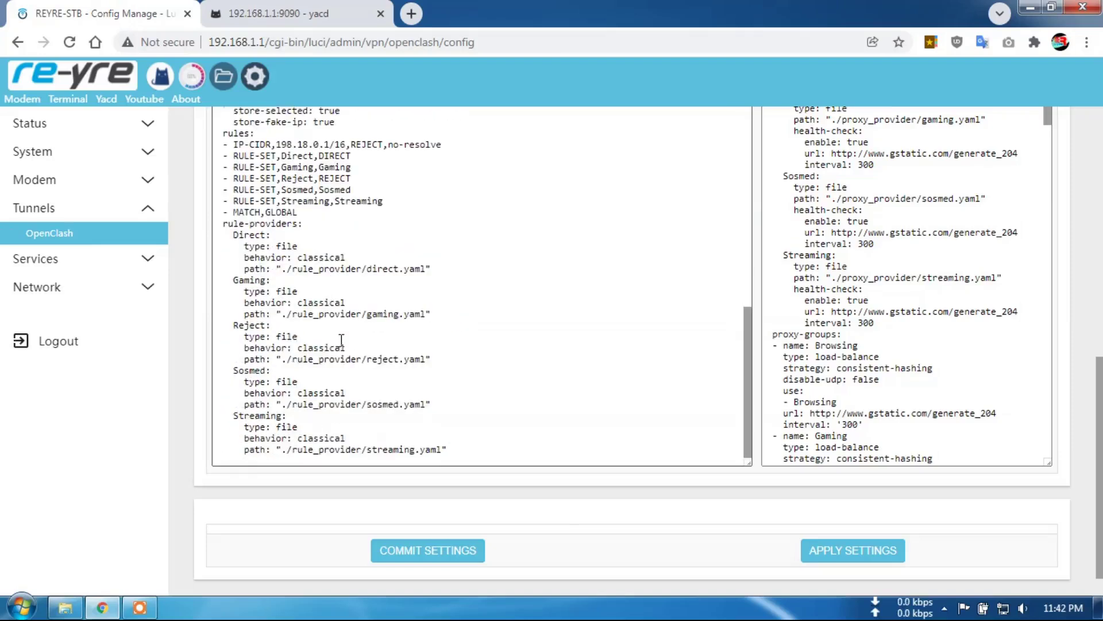
- Add an empty line at the end of the reyre.yaml config, below the Streaming rule provider's path
left_click(460, 450)
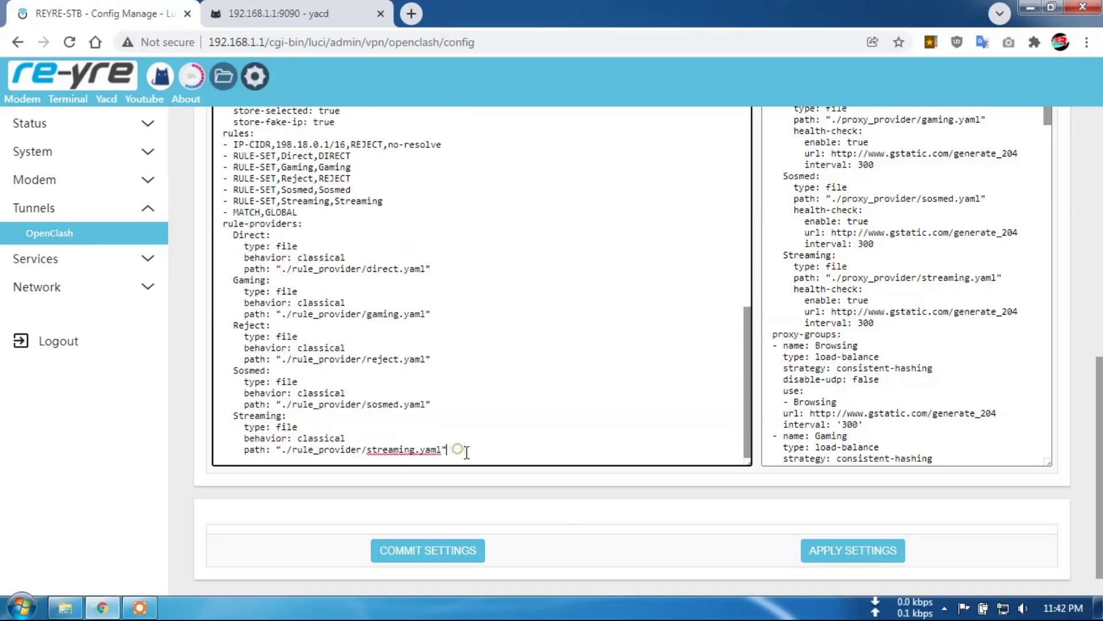
key("Return")
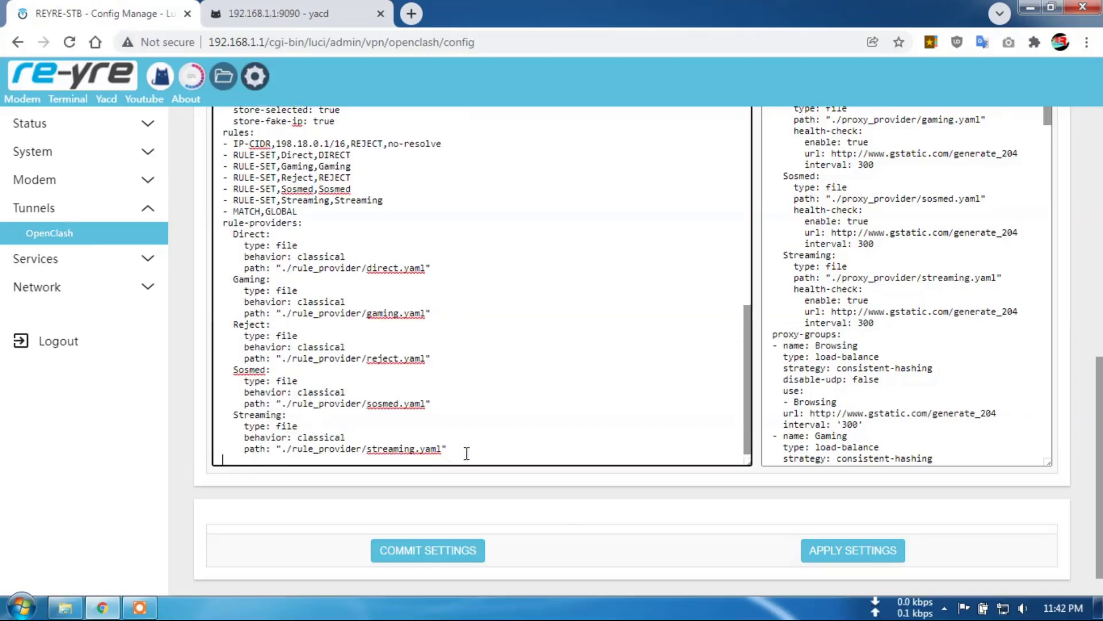
scroll(466, 452, "down", 1)
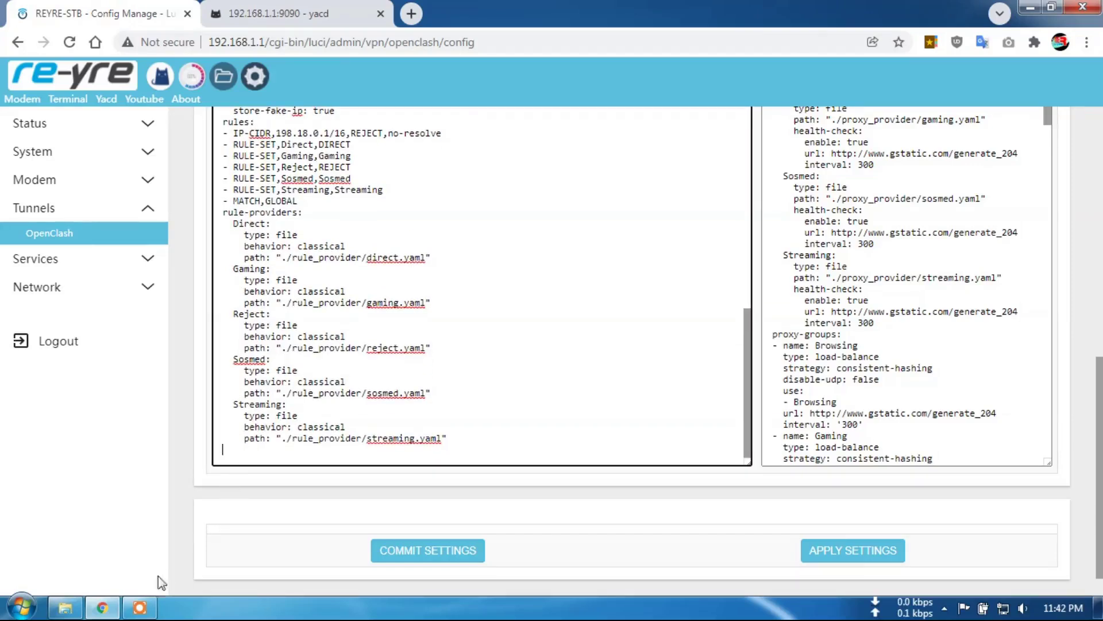
- Open metalika.txt from the Downloads Metalika folder, copy its line "unified-delay: true" and close the file
left_click(65, 607)
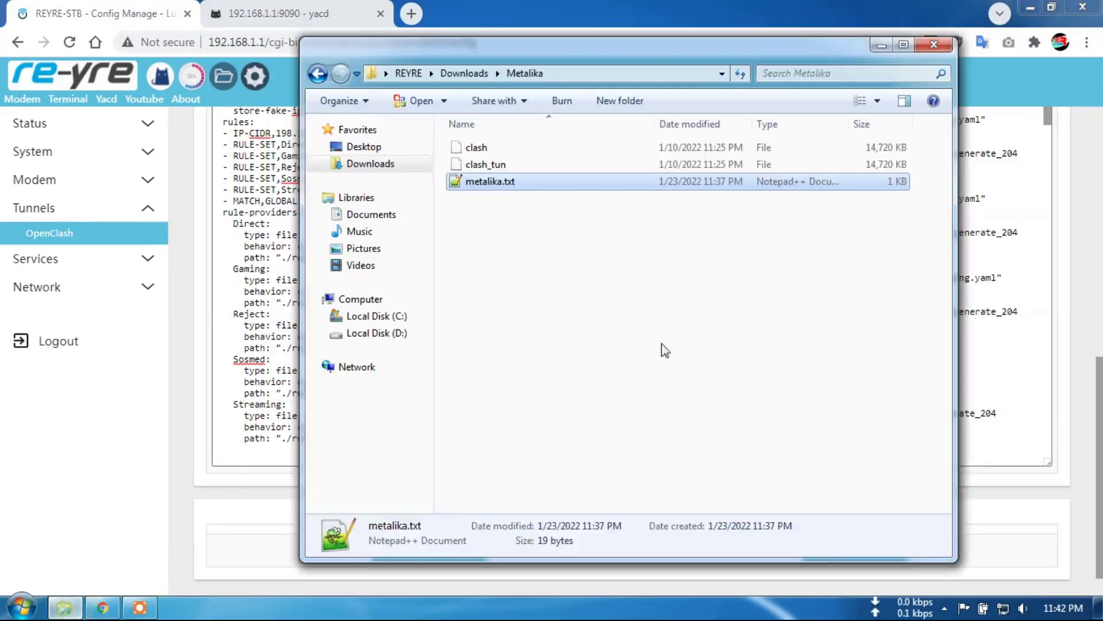
double_click(492, 185)
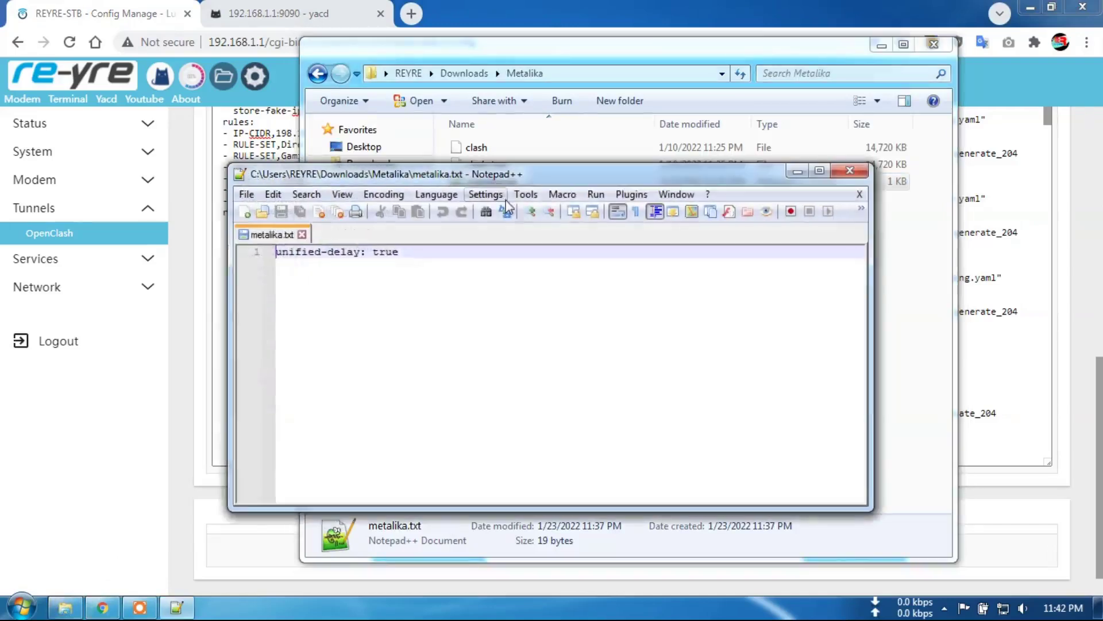
left_click_drag(278, 251, 395, 253)
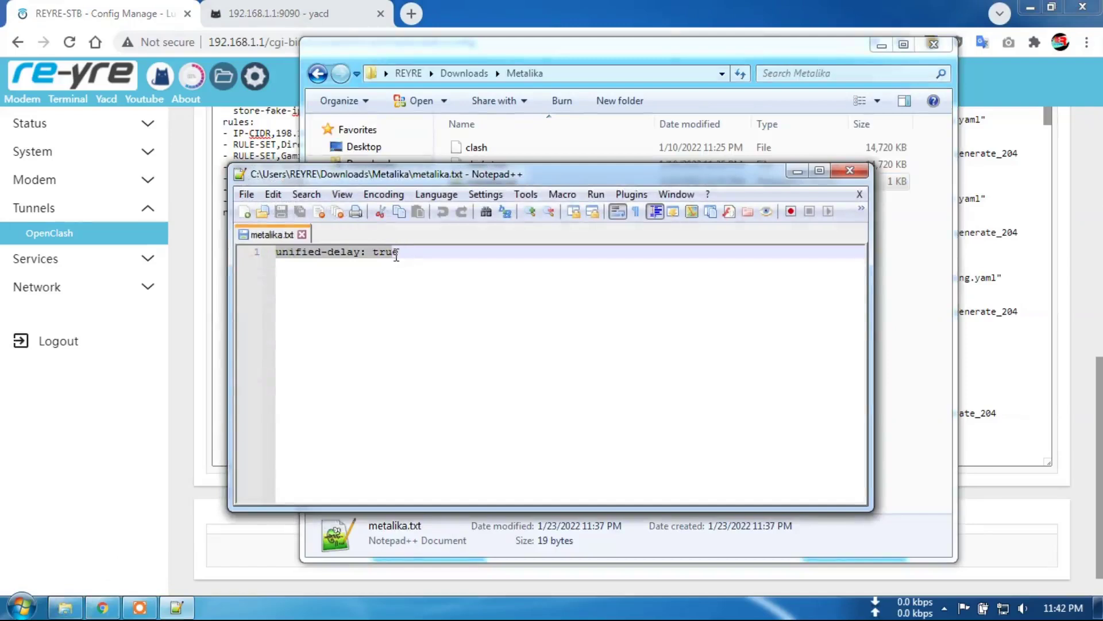
right_click(385, 261)
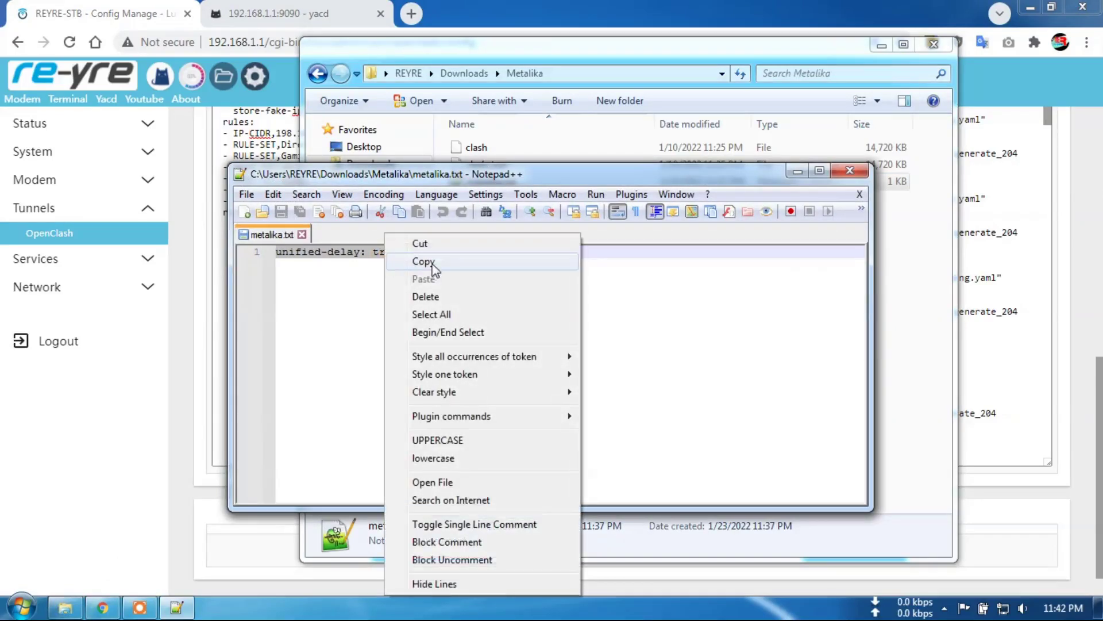
left_click(424, 262)
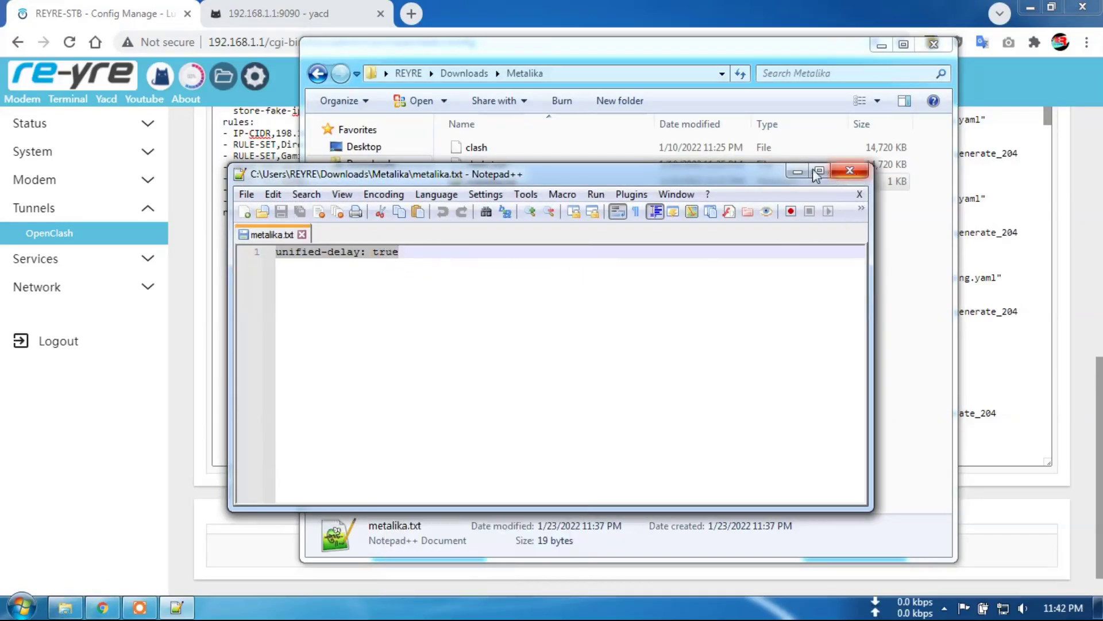
left_click(849, 171)
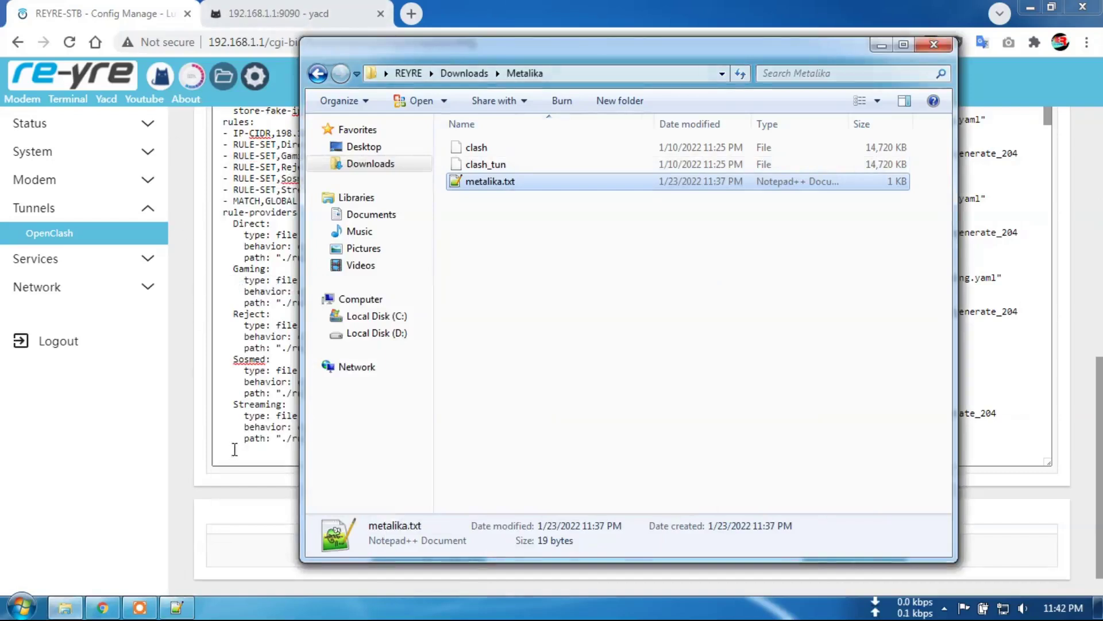
- Paste "unified-delay: true" on the empty last line of reyre.yaml, then commit and apply the settings
left_click(228, 455)
right_click(228, 452)
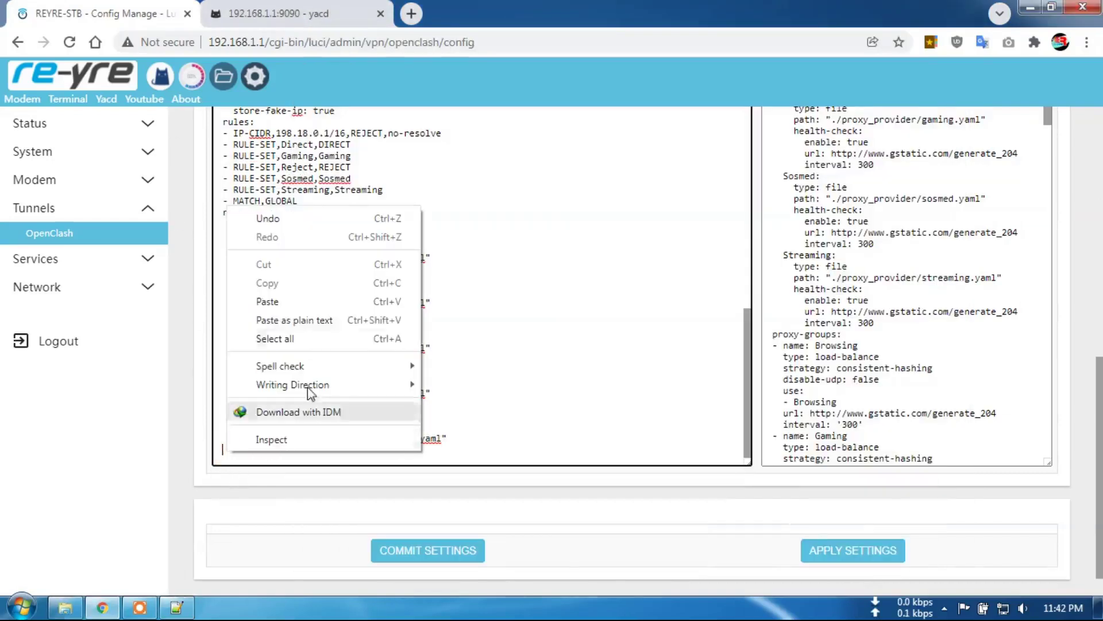
left_click(298, 305)
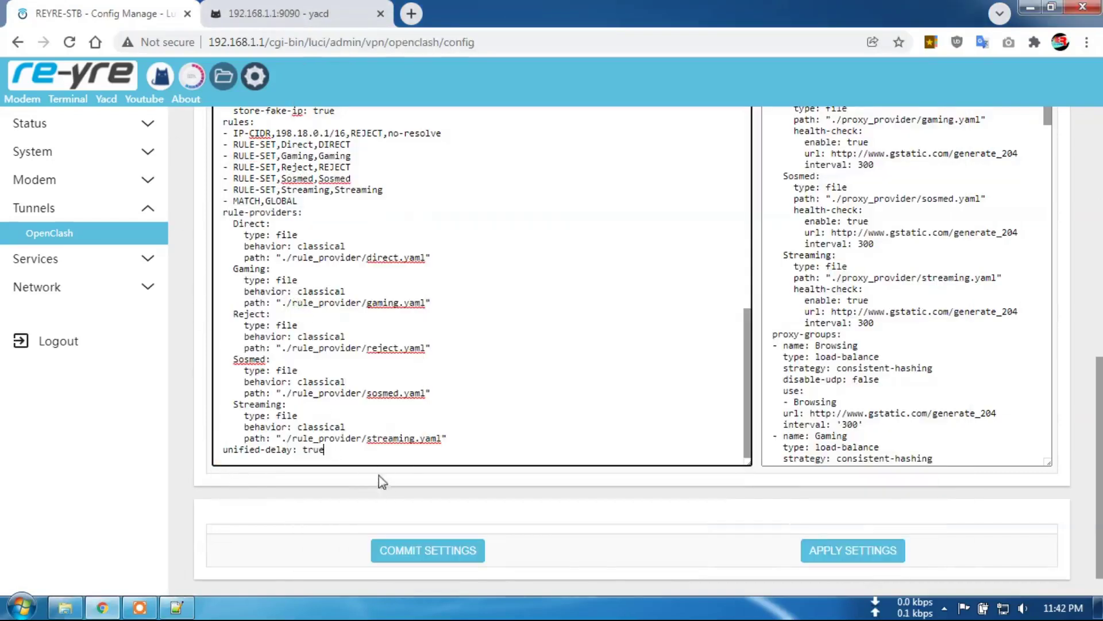
left_click(438, 553)
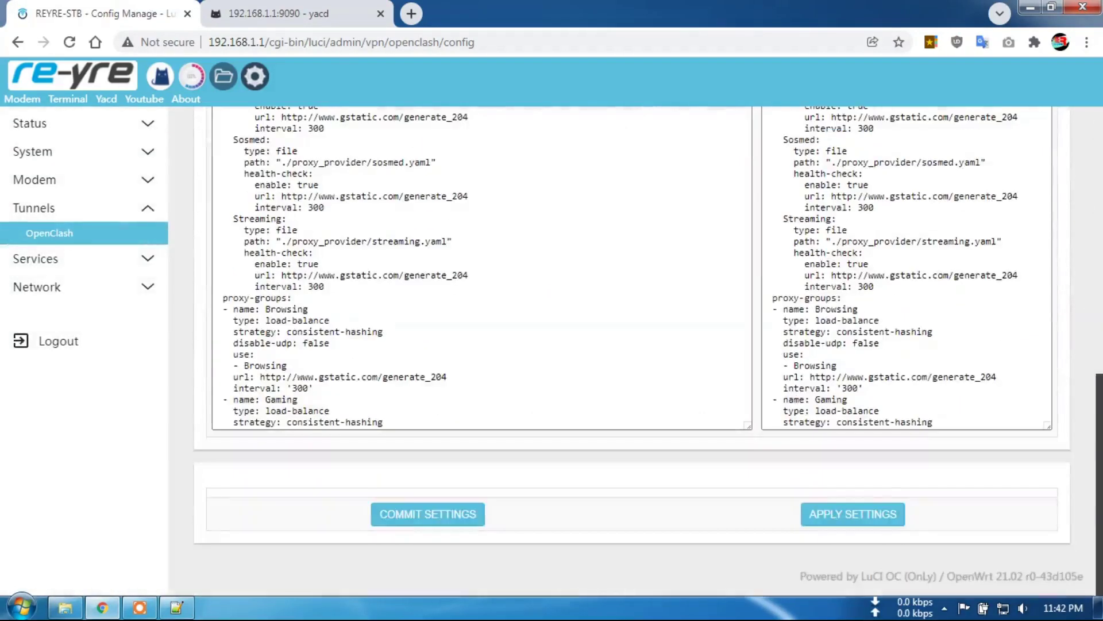
left_click(856, 520)
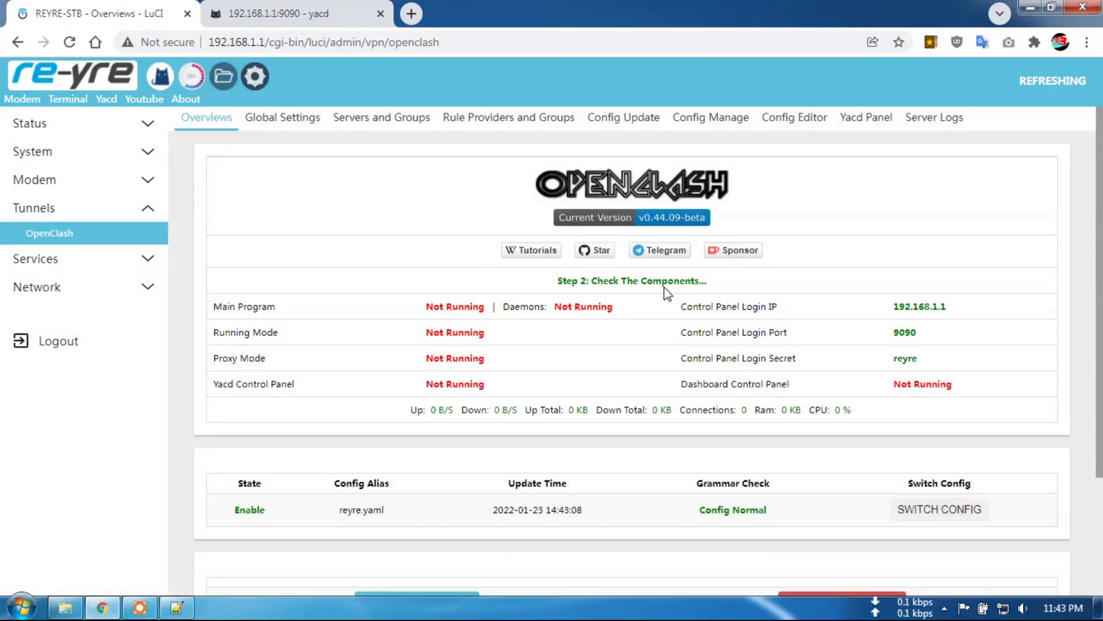
- Once OpenClash is running again, switch its running mode to Compatible and confirm the switch
scroll(666, 311, "down", 2)
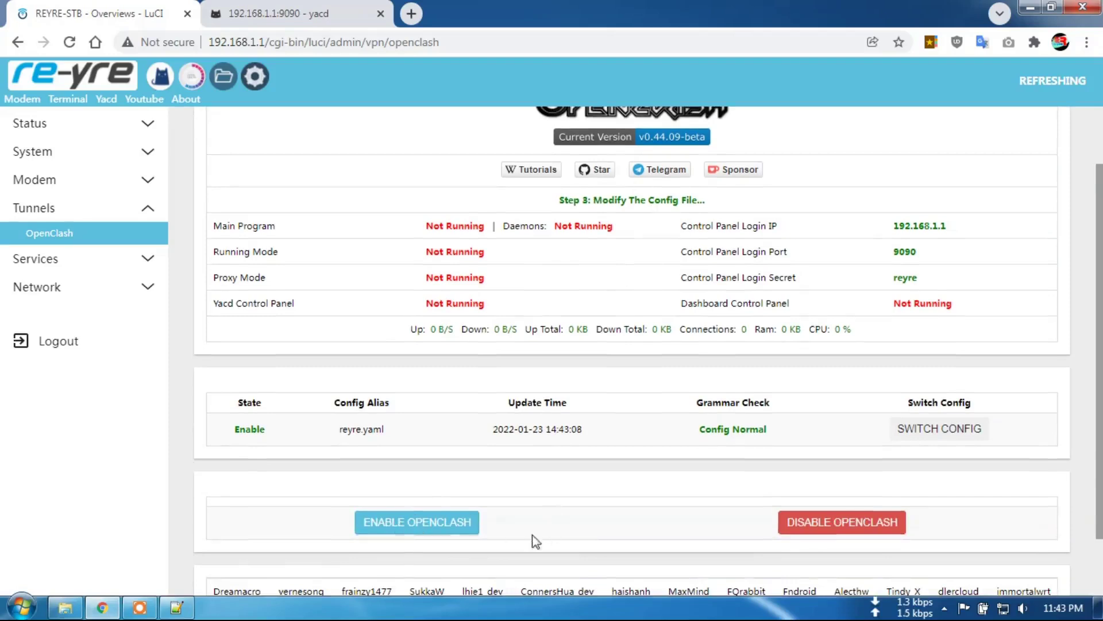
scroll(1057, 439, "up", 2)
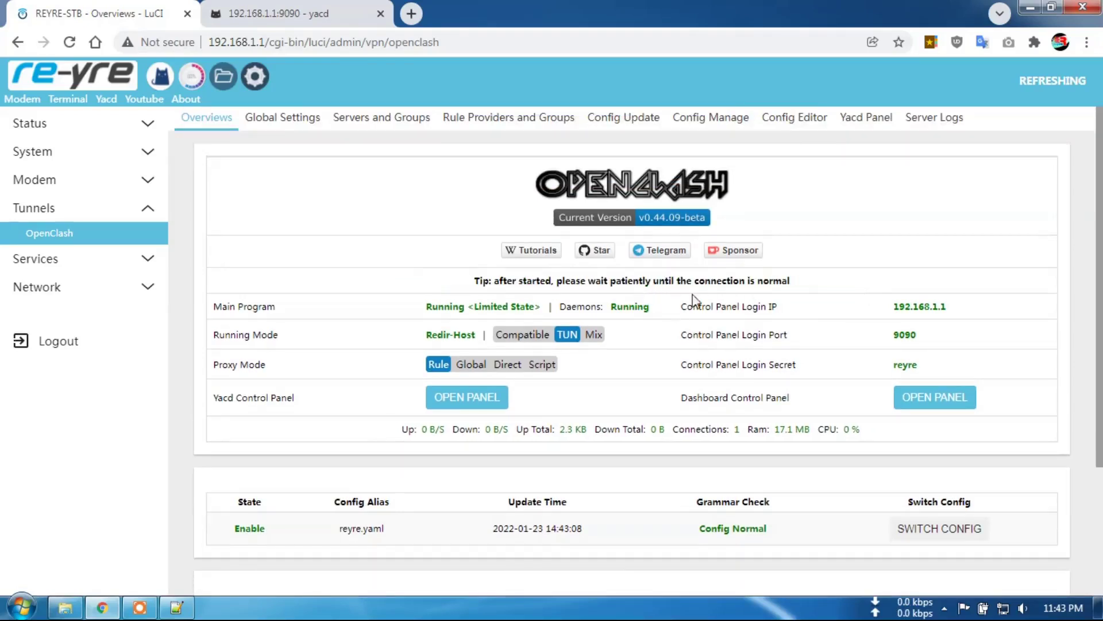
left_click(527, 335)
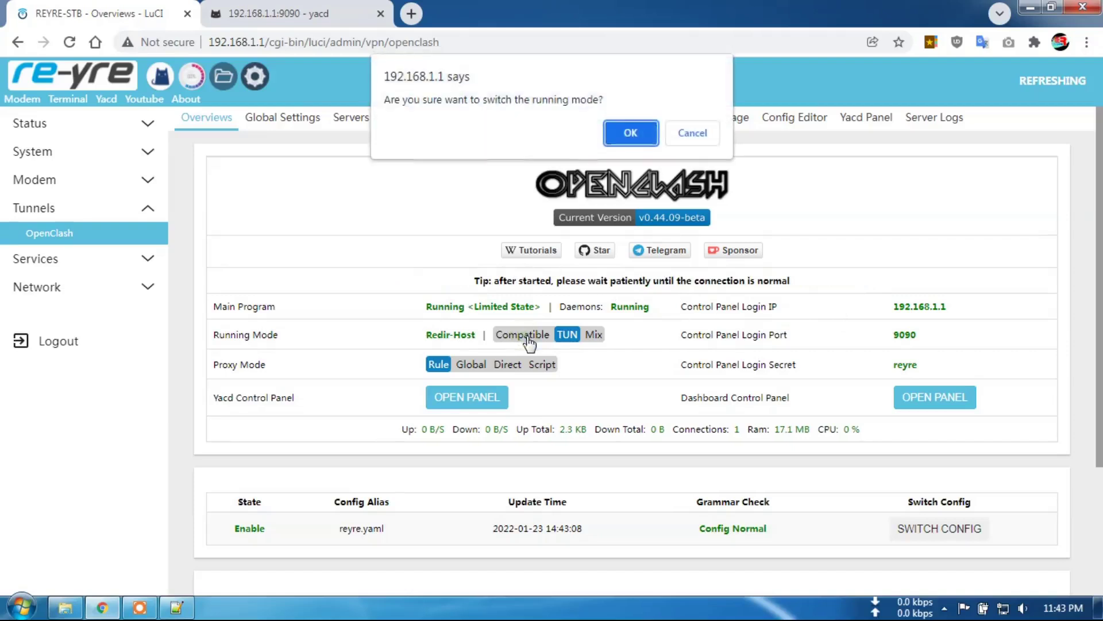
left_click(630, 135)
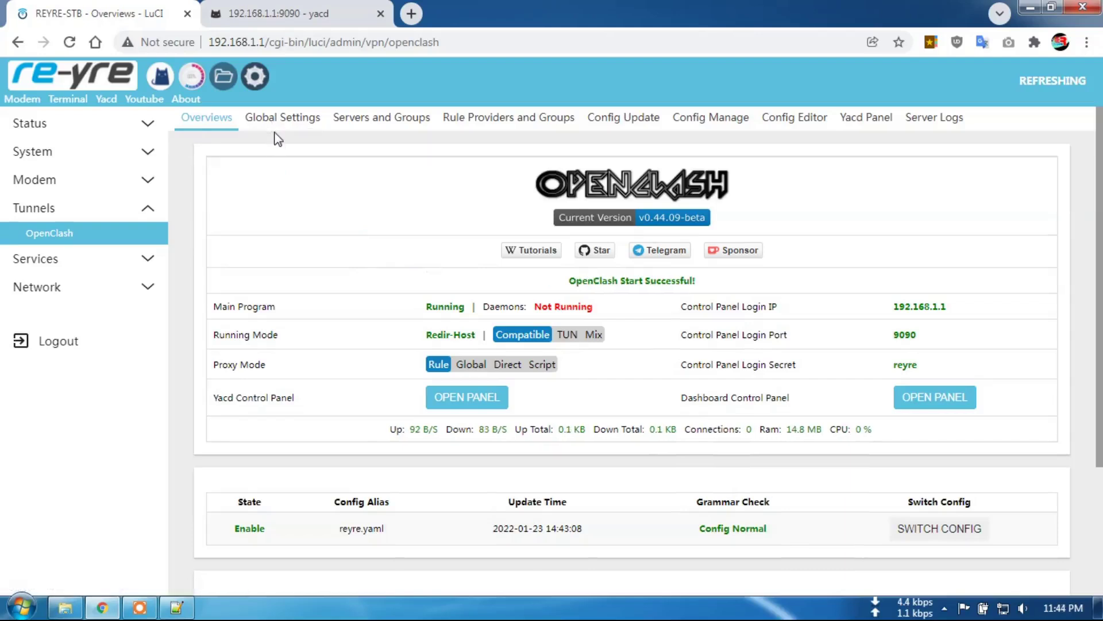
- Check the operation mode in OpenClash's global settings, choosing redir-host, and return to the overview without committing
left_click(289, 119)
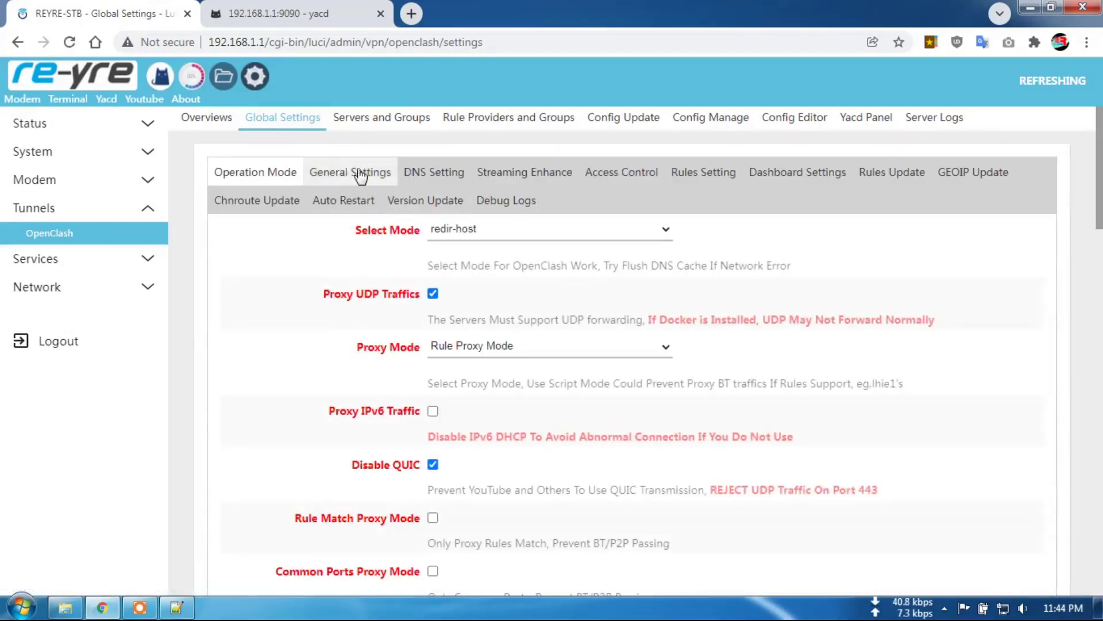
left_click(470, 232)
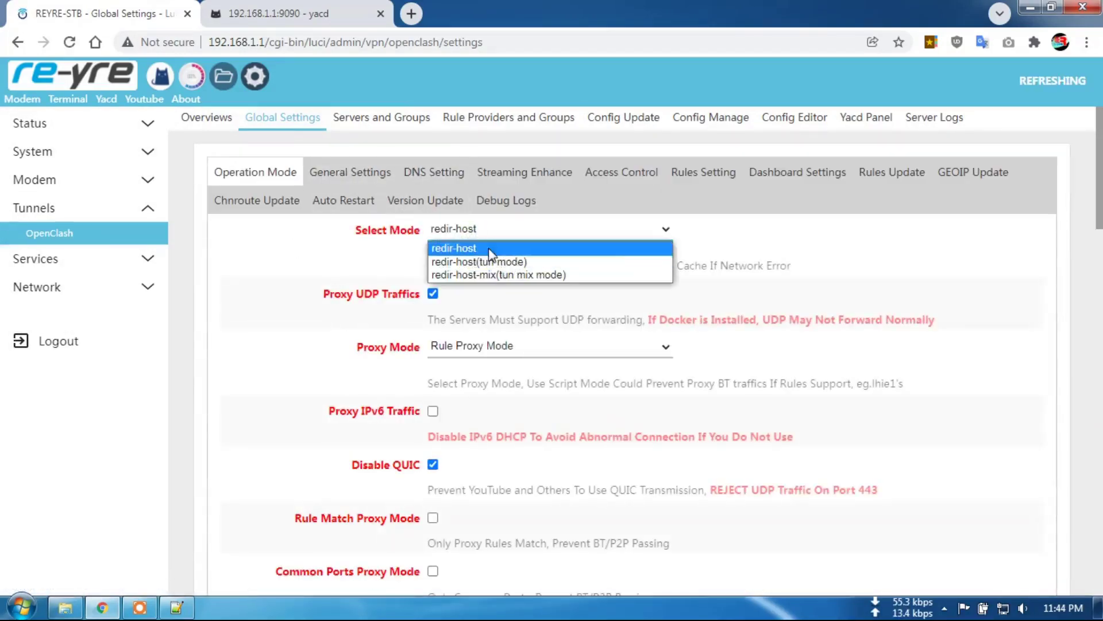
left_click(483, 249)
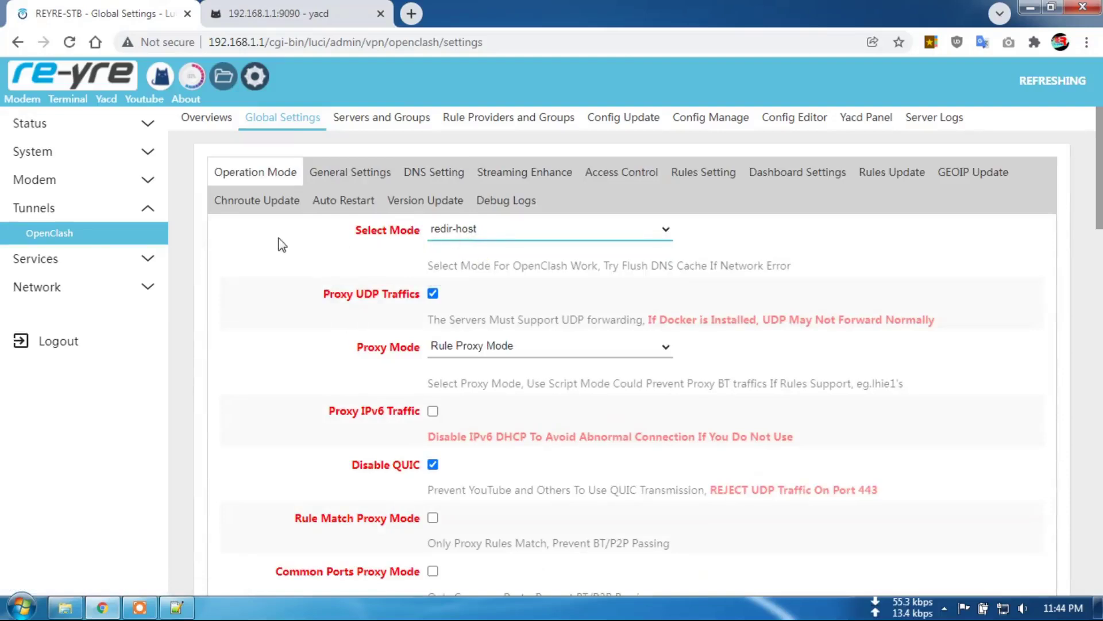
scroll(276, 251, "down", 20)
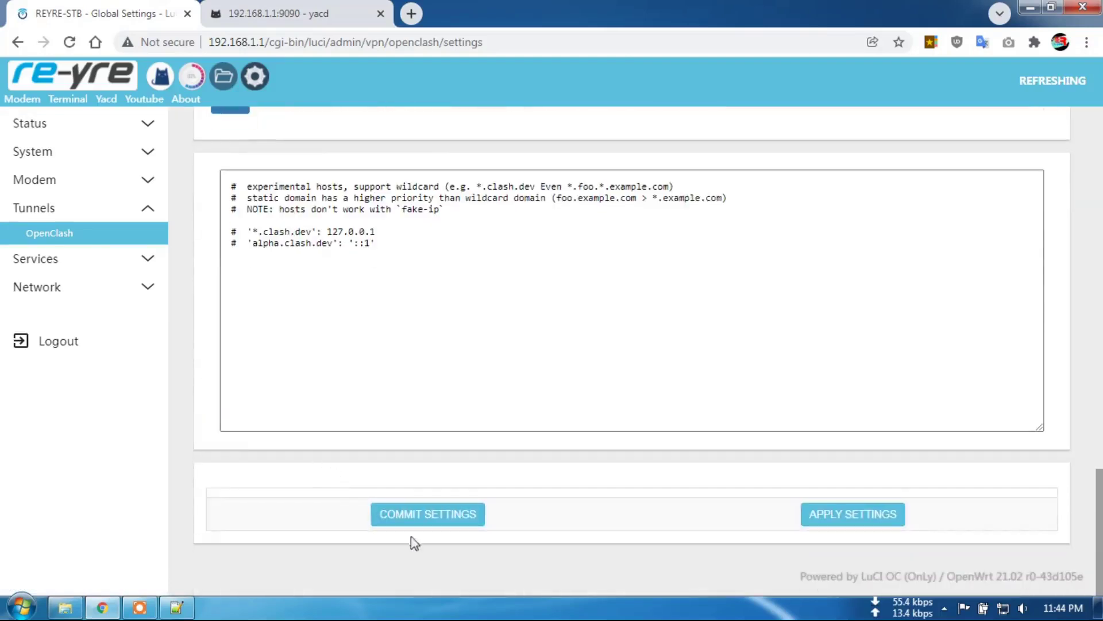
scroll(593, 512, "up", 20)
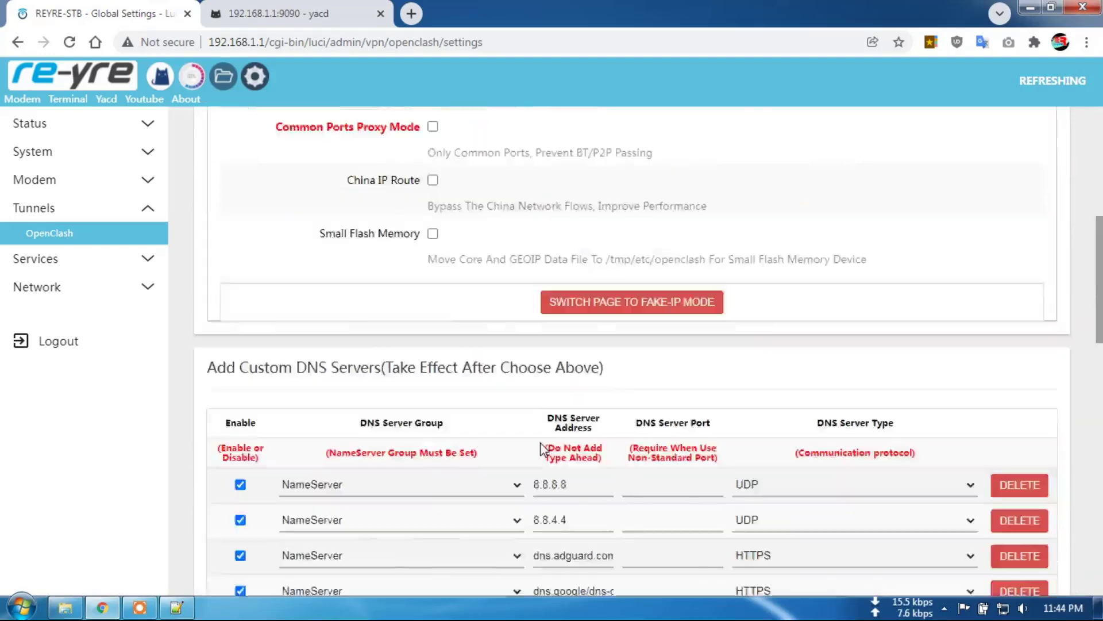
left_click(212, 117)
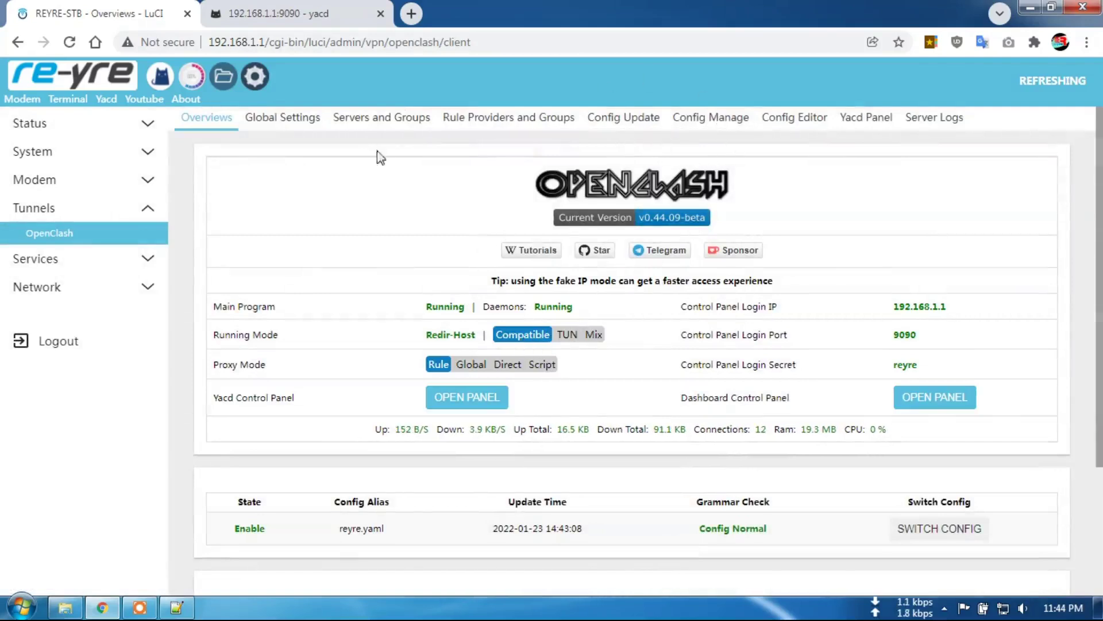
- Close the old yacd page, reopen the Yacd dashboard and bring up the proxy providers on its proxies page
left_click(381, 13)
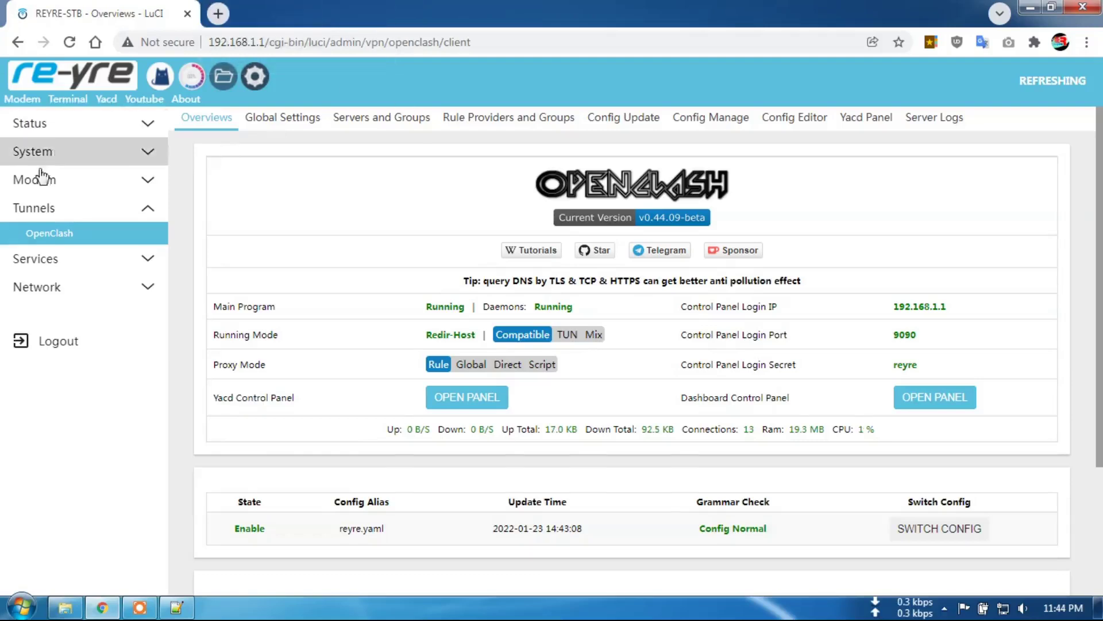
left_click(105, 99)
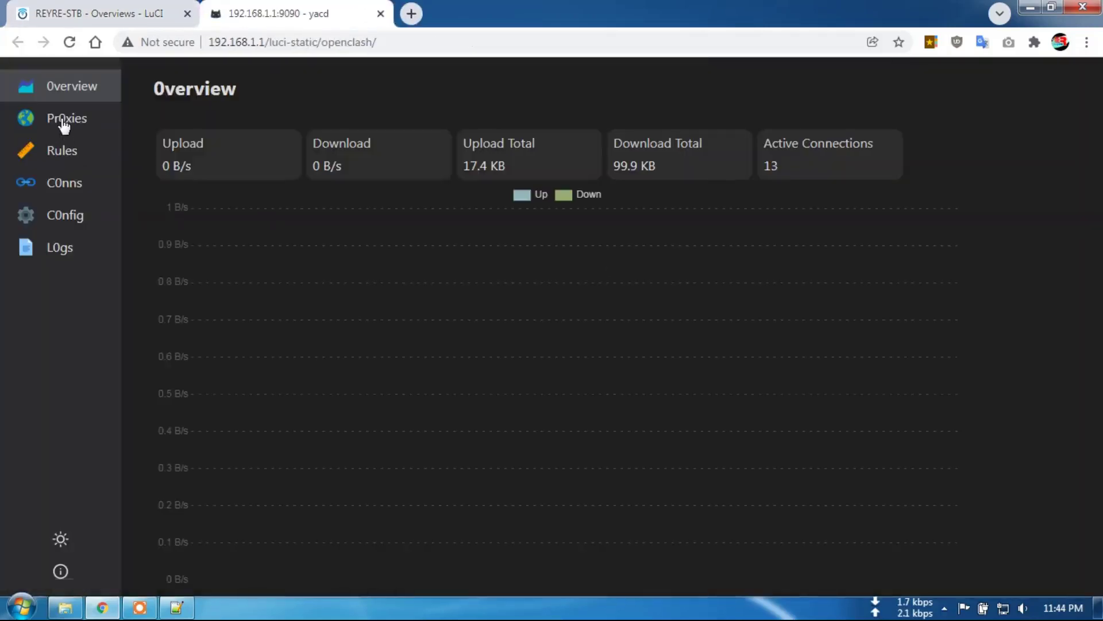
left_click(62, 120)
scroll(512, 265, "down", 7)
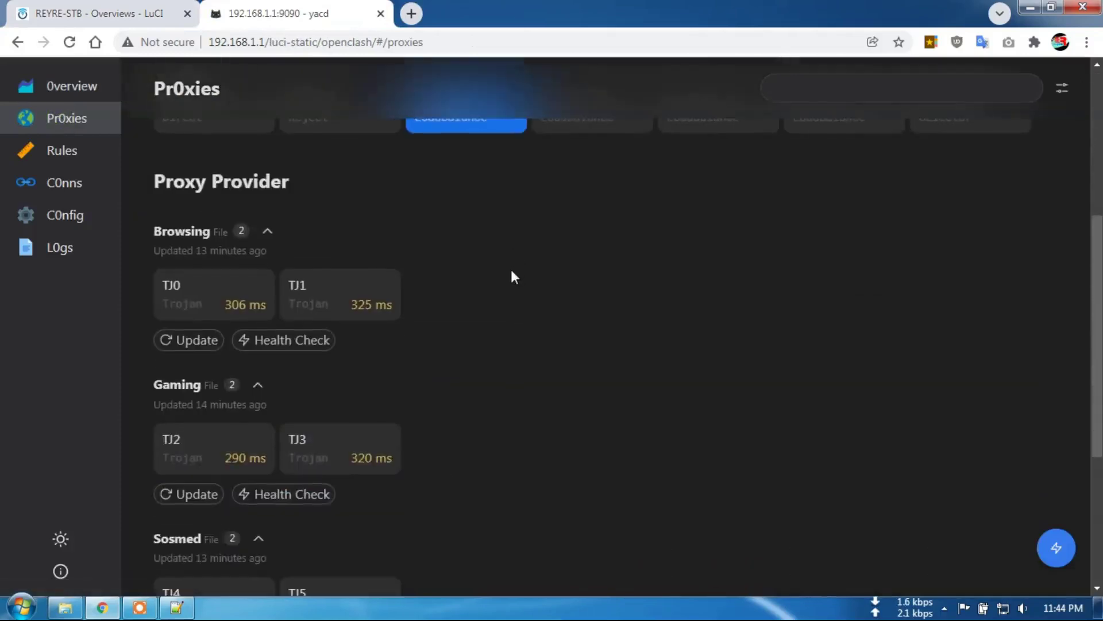
- Run a health check on the Browsing proxy provider, update the provider, and repeat its health check
left_click(287, 262)
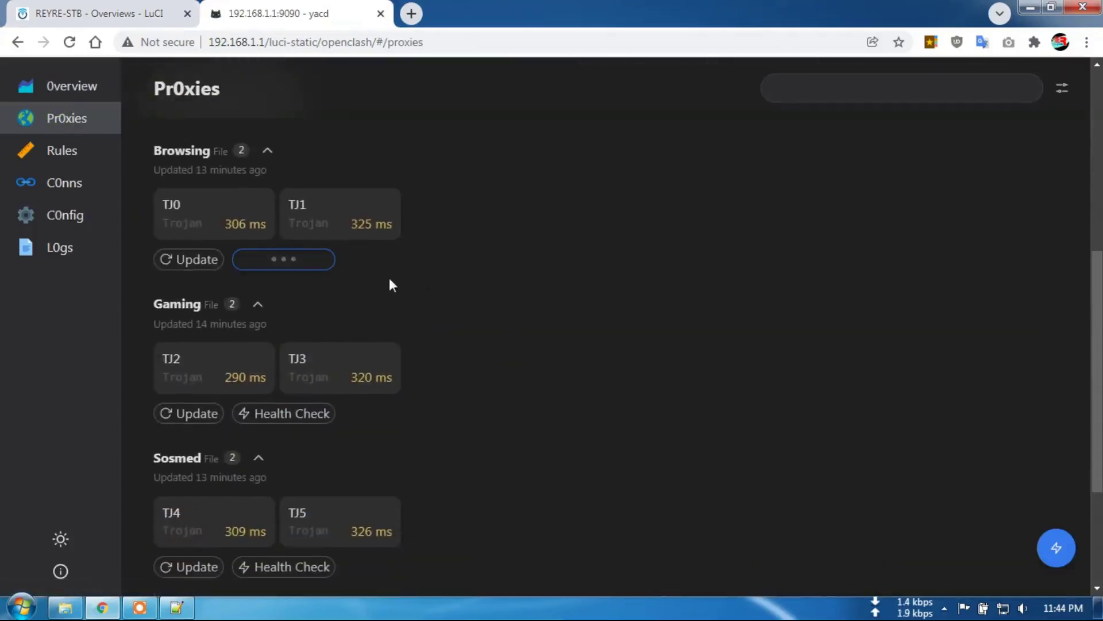
left_click(194, 261)
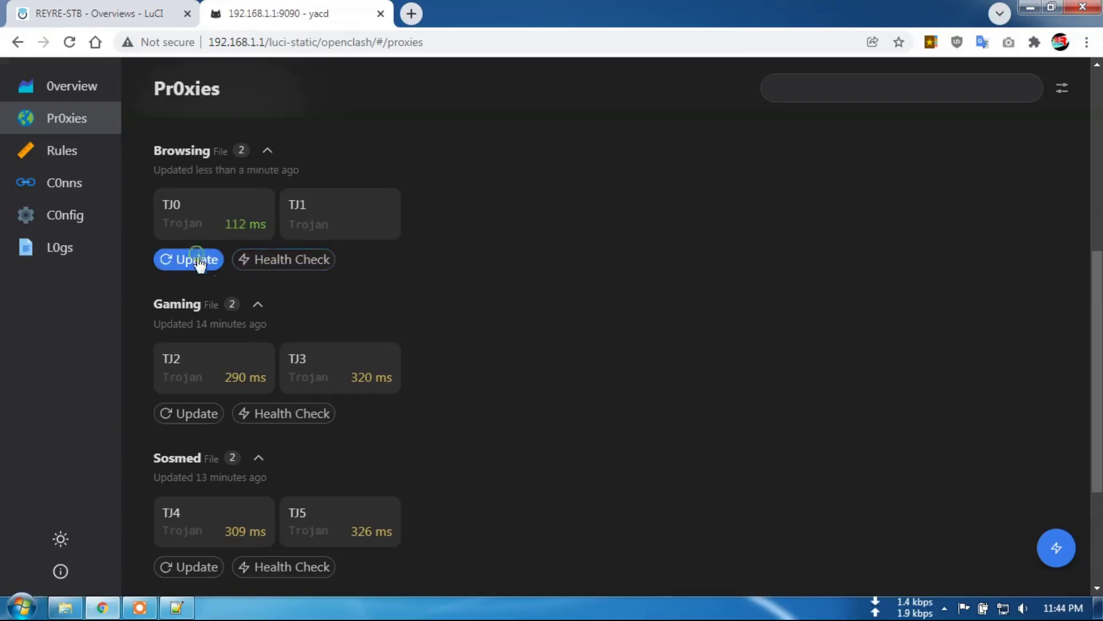
left_click(302, 261)
left_click(322, 262)
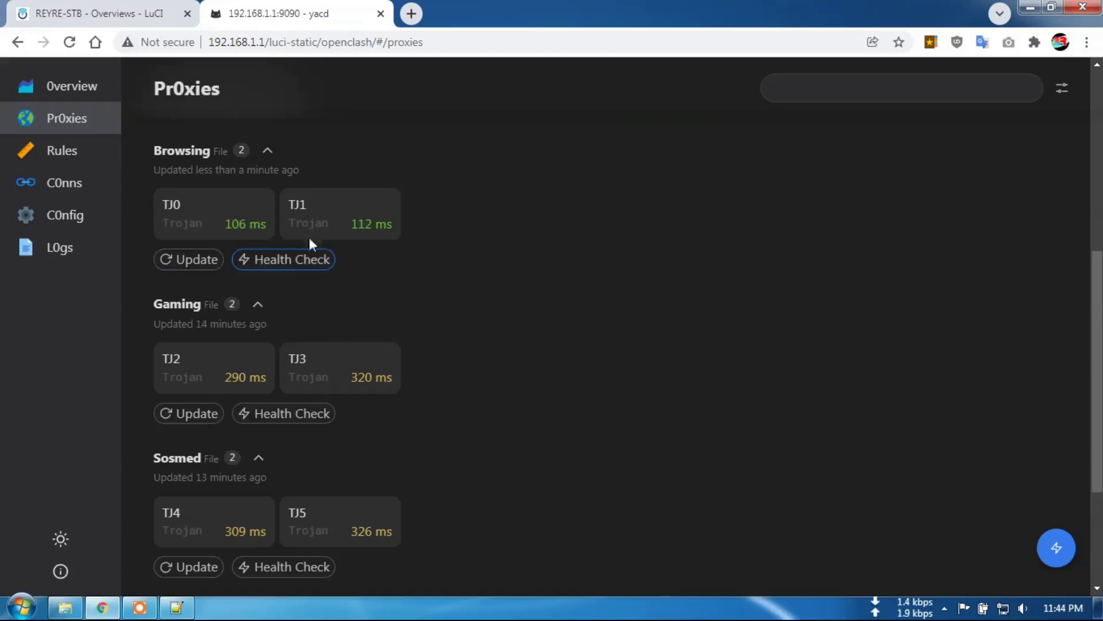
- Health-check the Gaming proxy provider, update it, and test its proxies TJ2 and TJ3 again
left_click(323, 415)
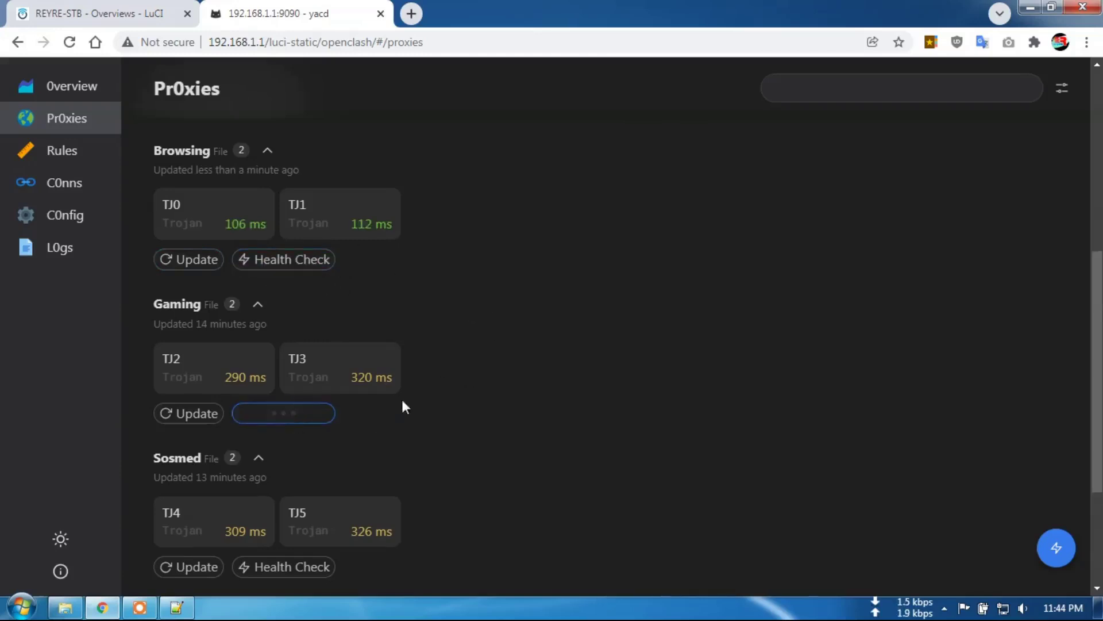
scroll(401, 398, "down", 3)
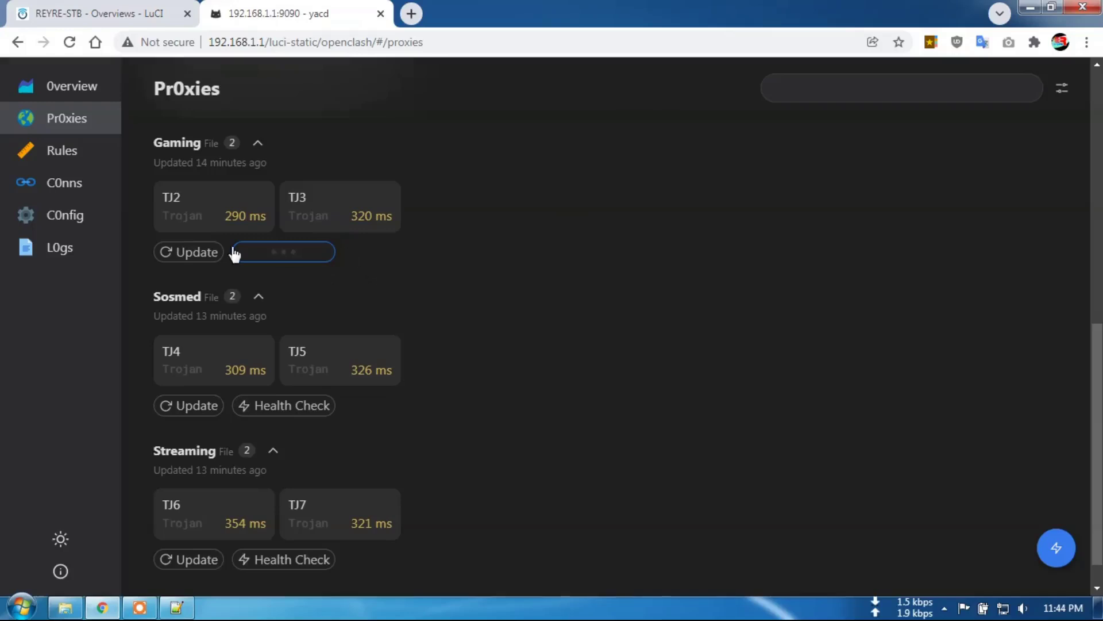
left_click(189, 252)
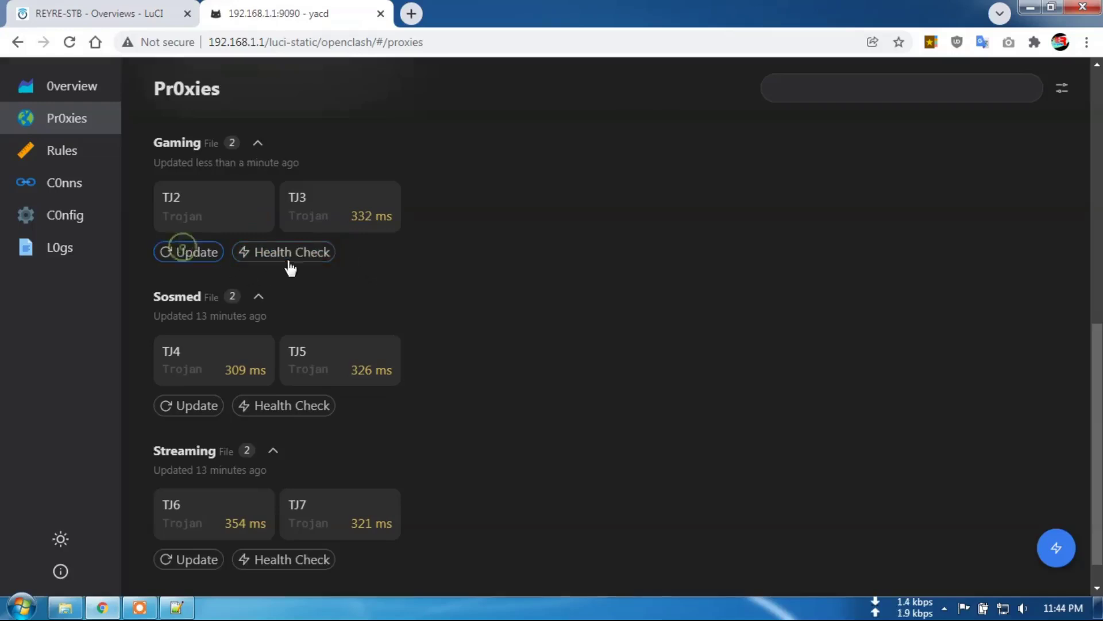
left_click(285, 256)
- Update the Sosmed and Streaming proxy providers and run a health check on each, repeating the one for Streaming
left_click(194, 405)
left_click(300, 404)
left_click(190, 556)
left_click(284, 557)
scroll(425, 514, "down", 1)
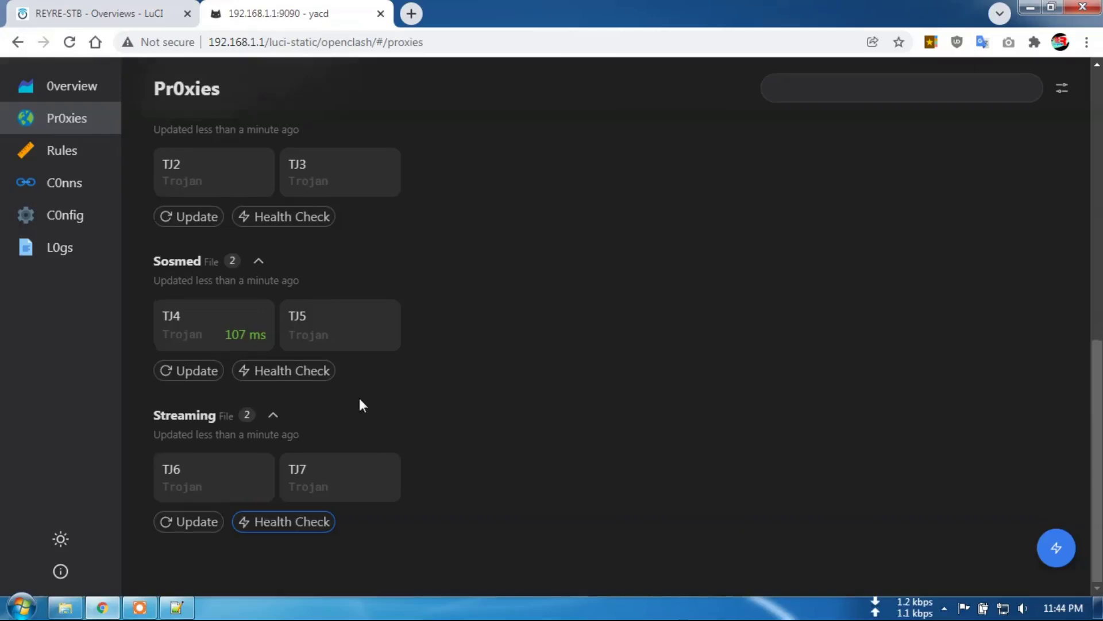
left_click(265, 523)
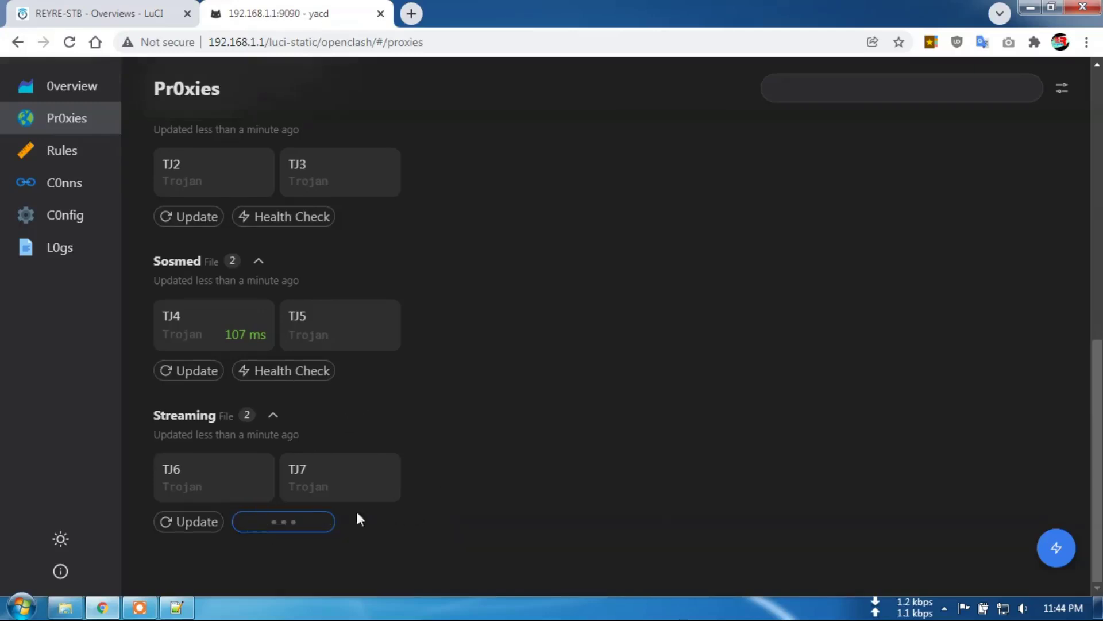
- Update the Gaming provider again and rerun the health checks for Gaming, Sosmed and Streaming
left_click(283, 220)
left_click(213, 218)
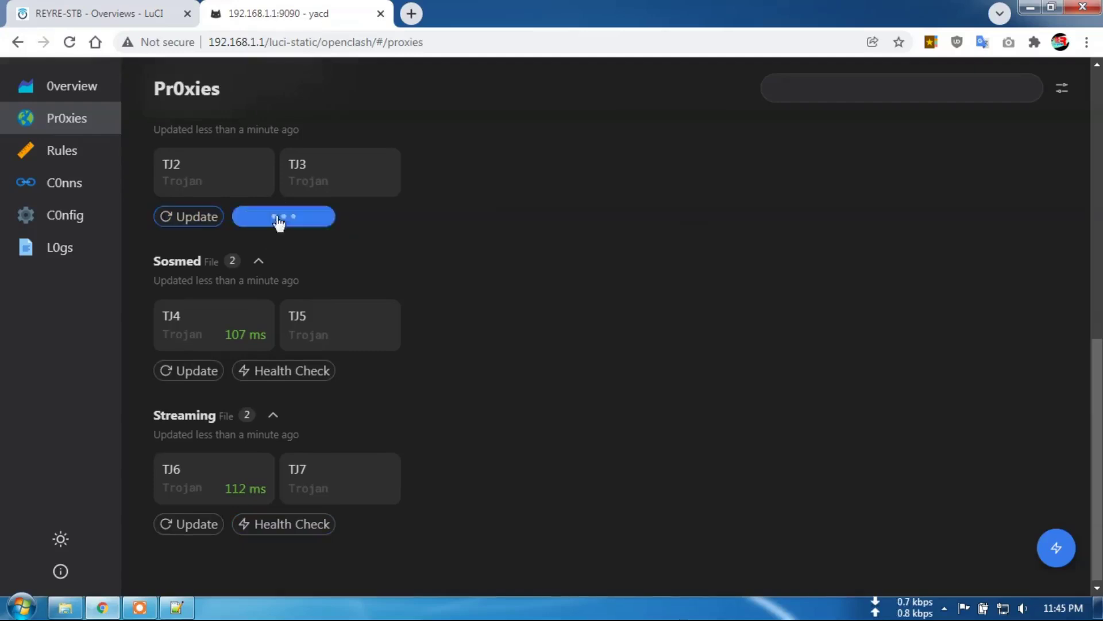
left_click(296, 371)
left_click(305, 526)
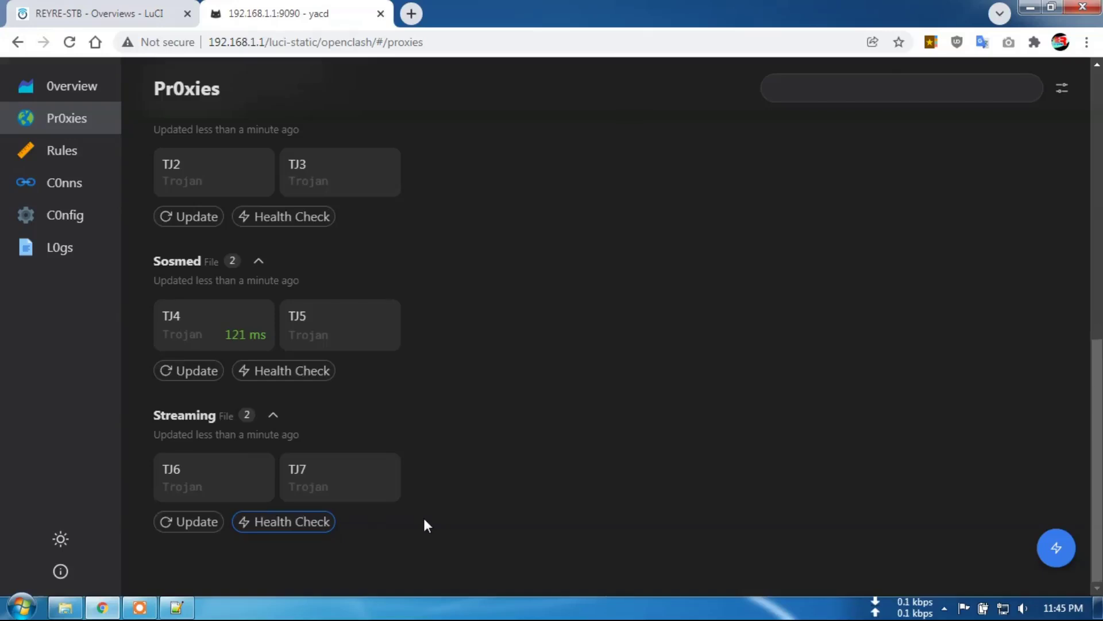
left_click(278, 523)
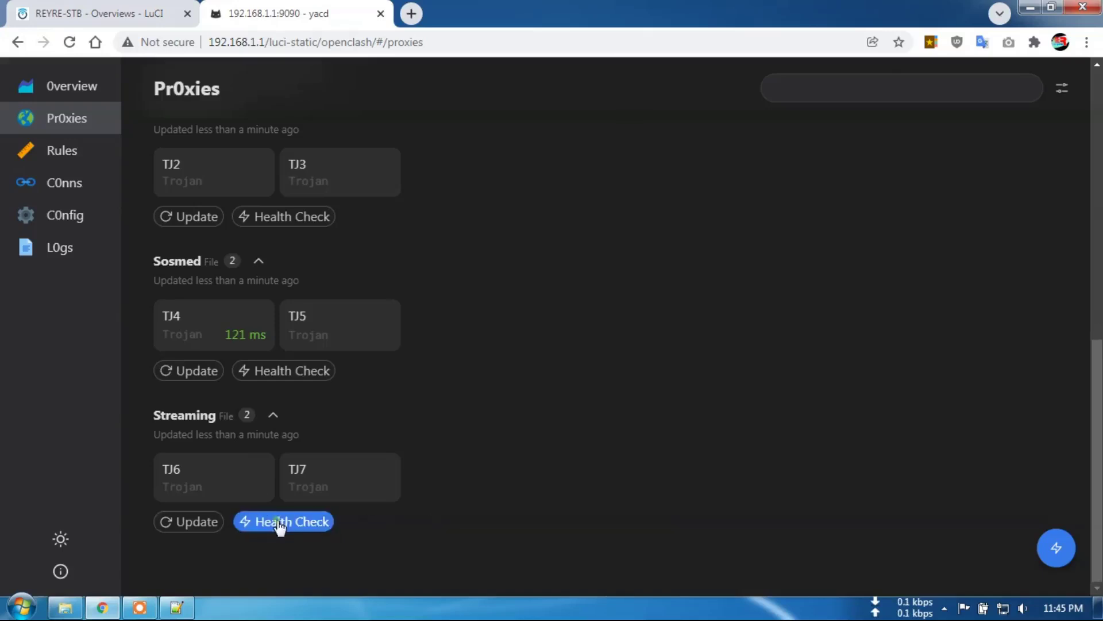
- Review the provider latencies and retest the Streaming and Gaming providers, running the Gaming check twice
scroll(426, 402, "up", 5)
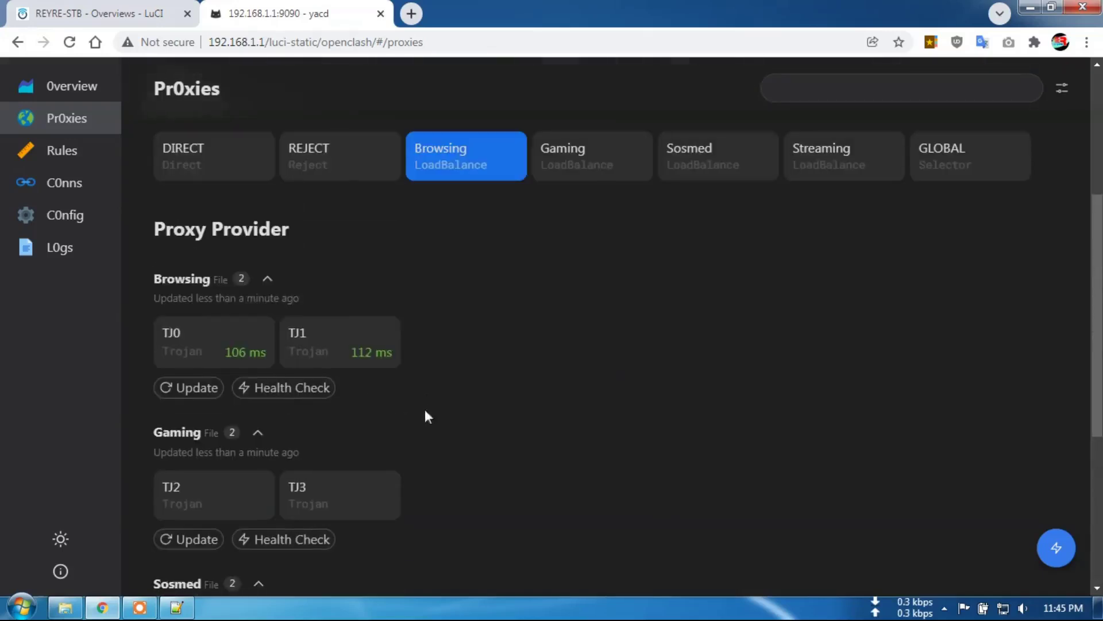
scroll(415, 403, "down", 5)
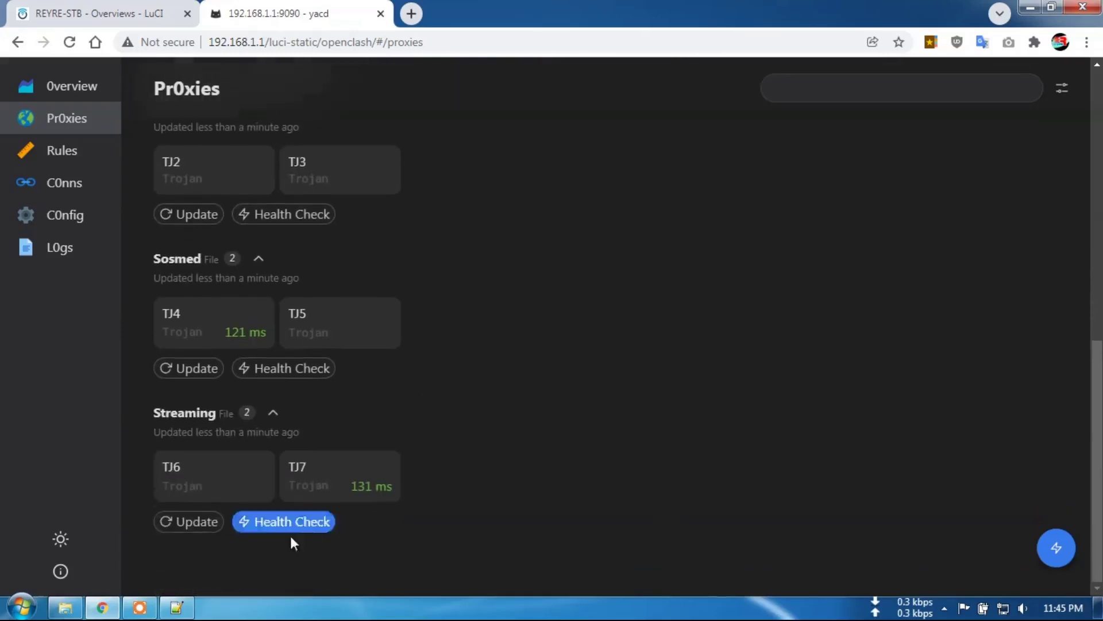
left_click(266, 521)
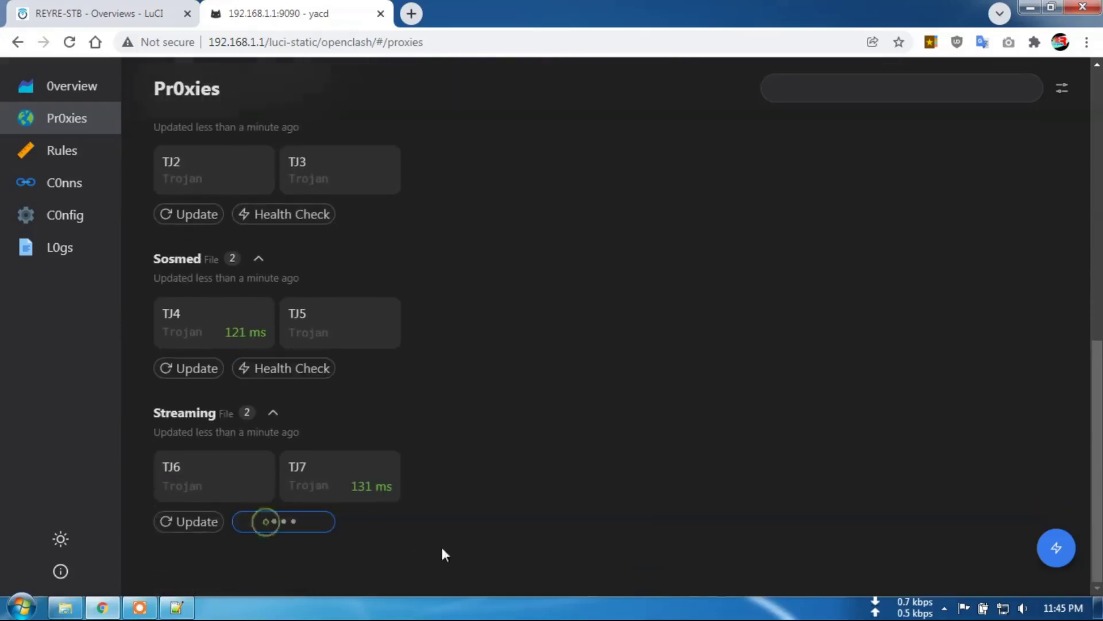
left_click(285, 214)
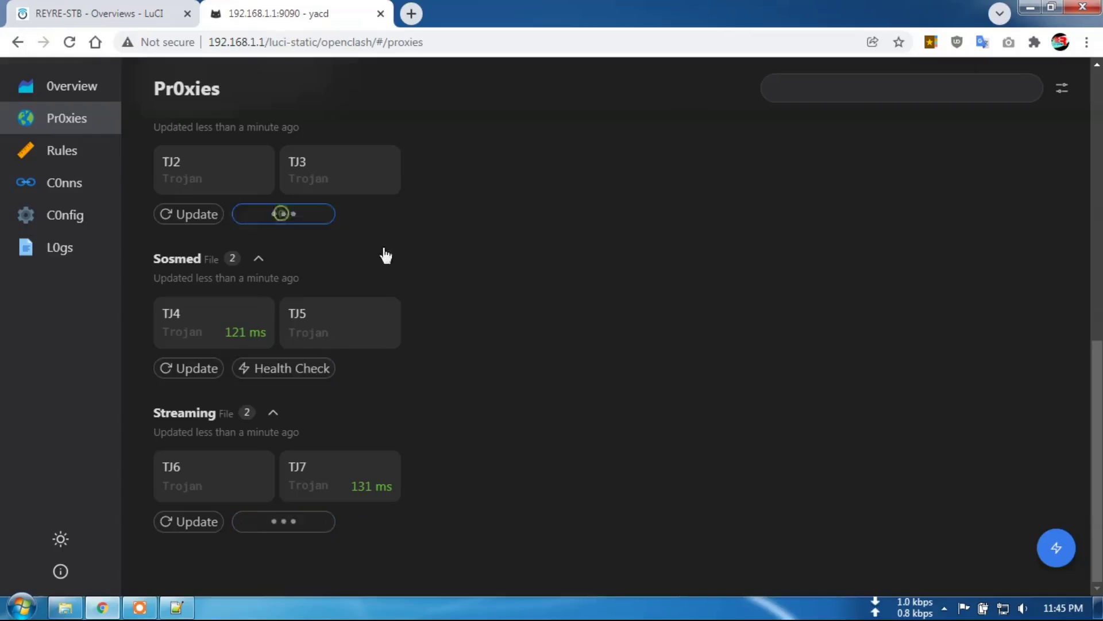
scroll(425, 271, "up", 4)
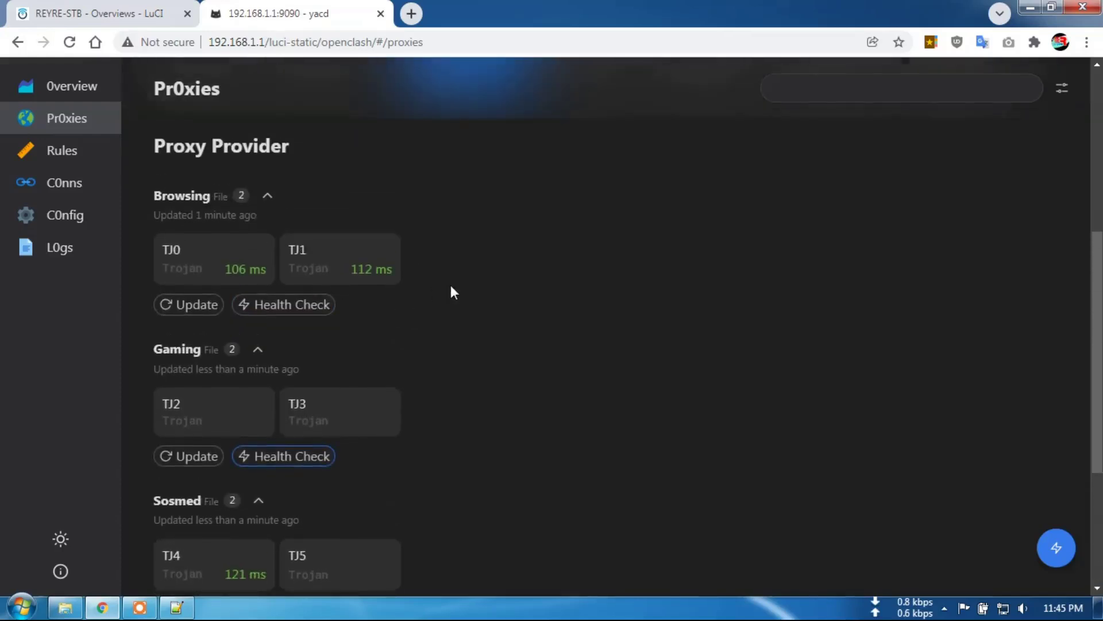
left_click(315, 457)
- Alternate repeated health checks between the Sosmed and Streaming providers to measure TJ4 through TJ7
scroll(473, 389, "down", 3)
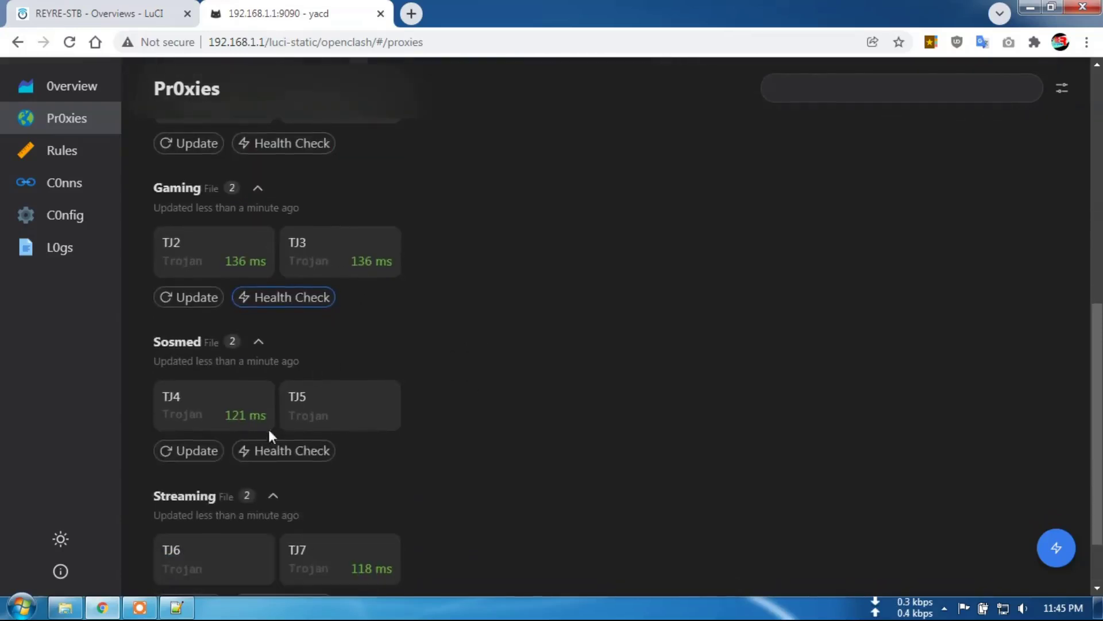
left_click(271, 451)
scroll(442, 448, "down", 2)
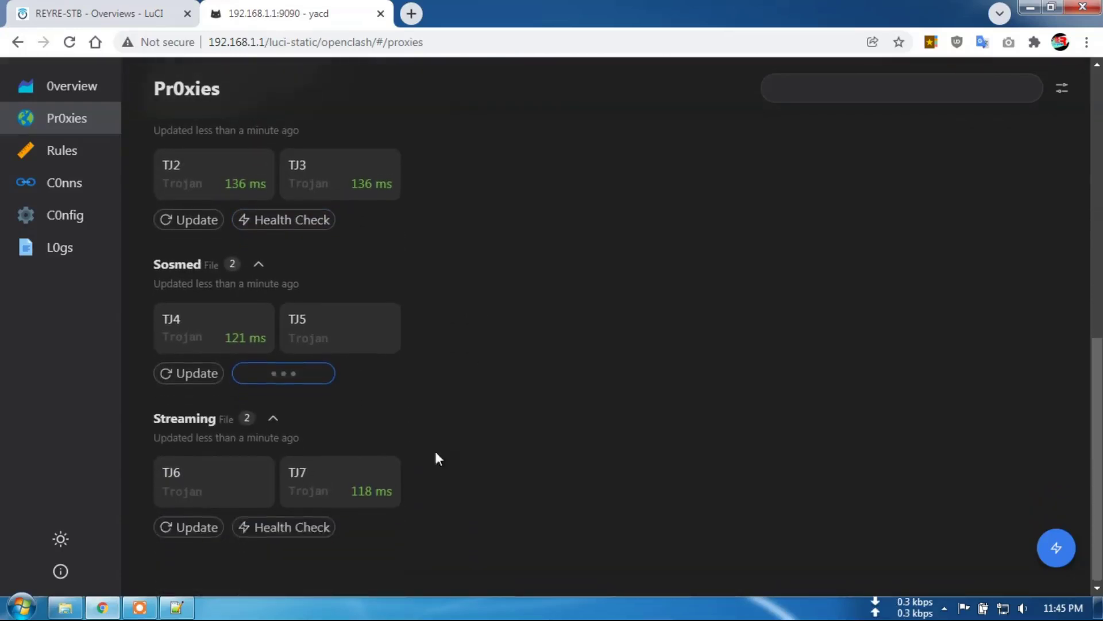
left_click(279, 524)
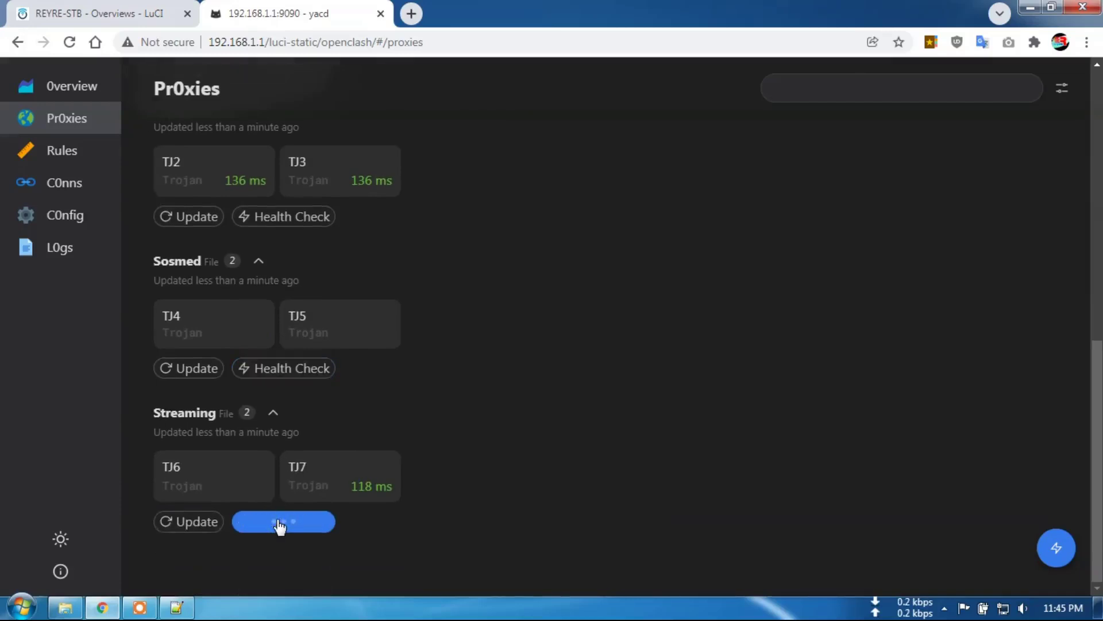
left_click(276, 372)
left_click(315, 535)
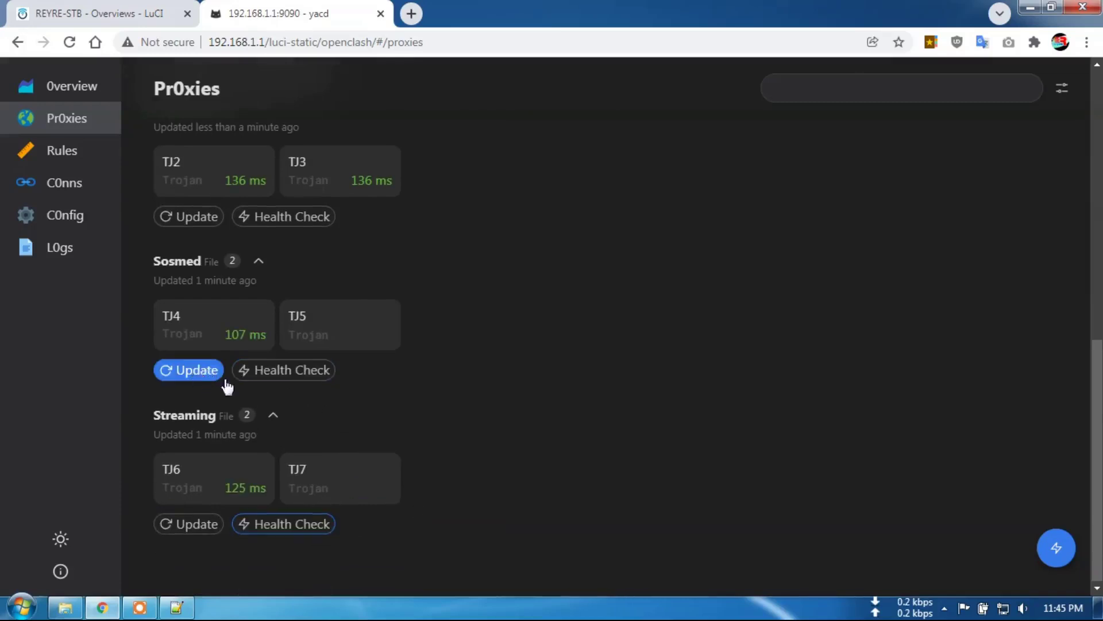
left_click(286, 372)
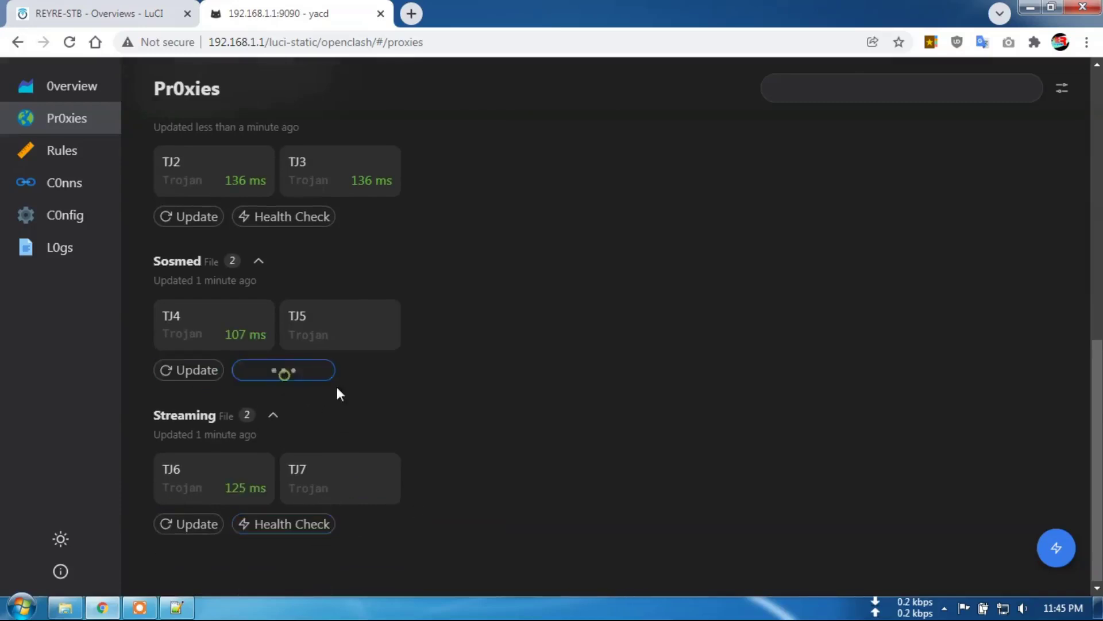
left_click(297, 538)
- Compare latencies across all proxy providers, retesting Streaming twice and Sosmed once, and check the proxy group status
scroll(461, 432, "up", 8)
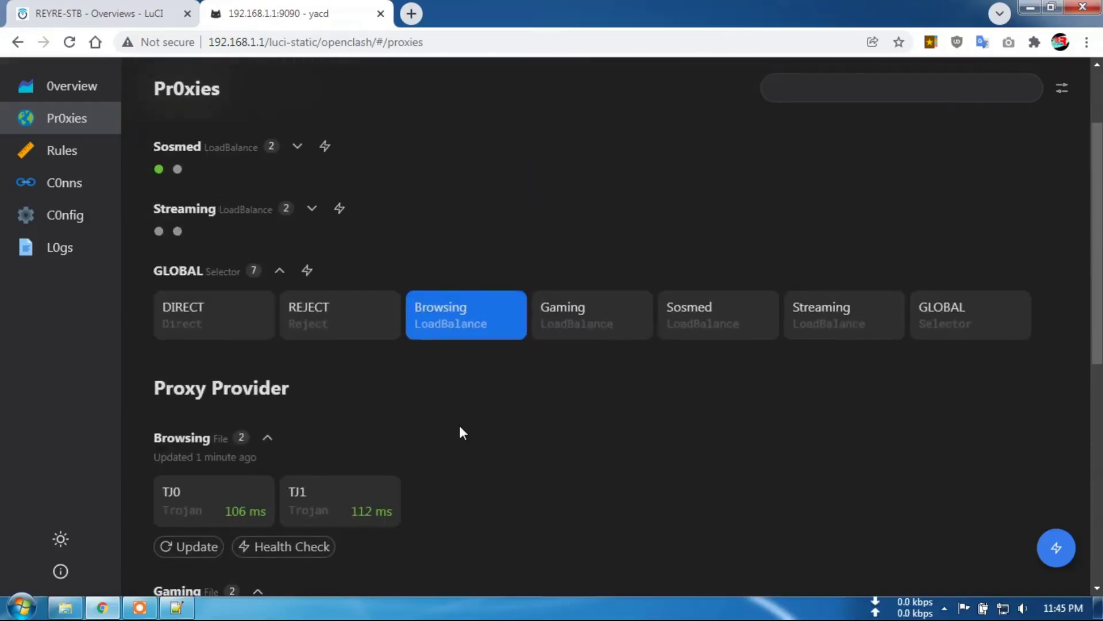
scroll(460, 432, "down", 8)
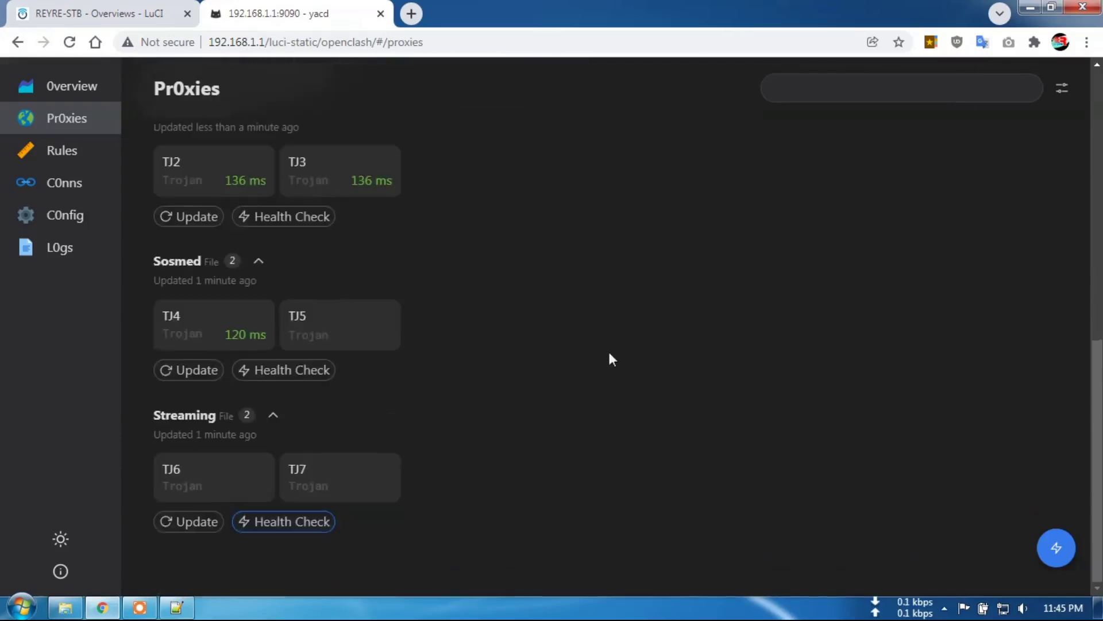
left_click(321, 524)
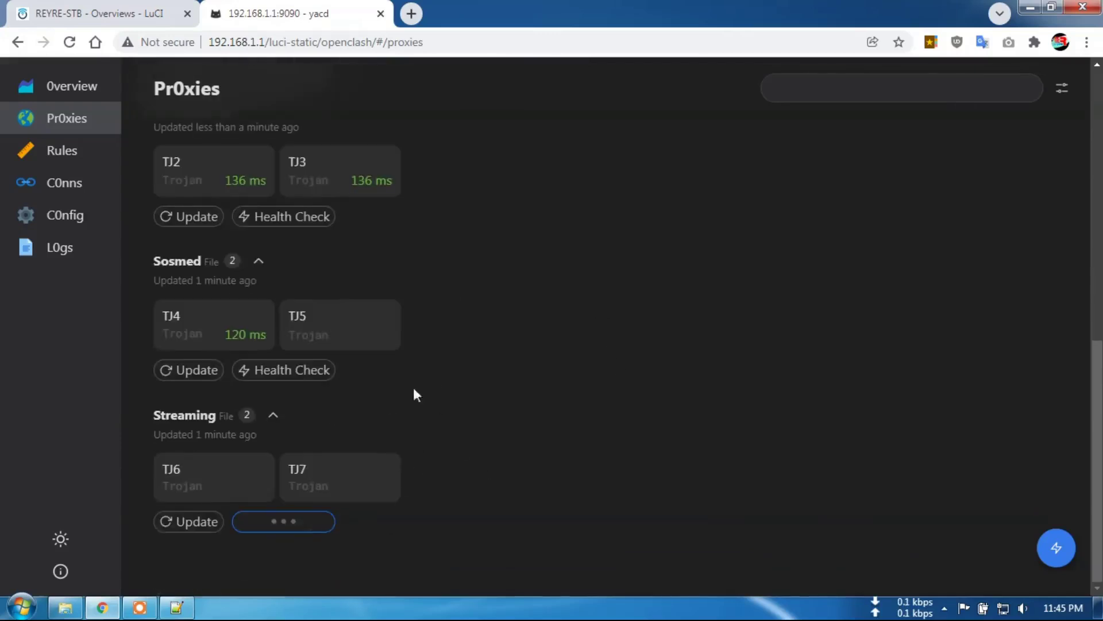
scroll(482, 277, "up", 3)
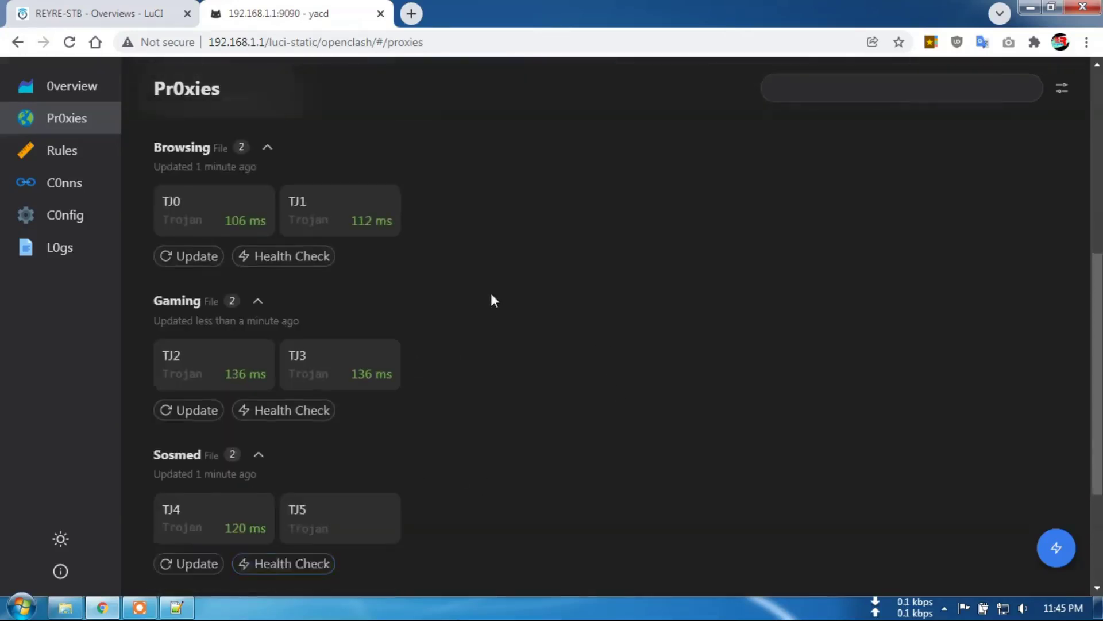
scroll(491, 292, "down", 3)
scroll(467, 380, "up", 5)
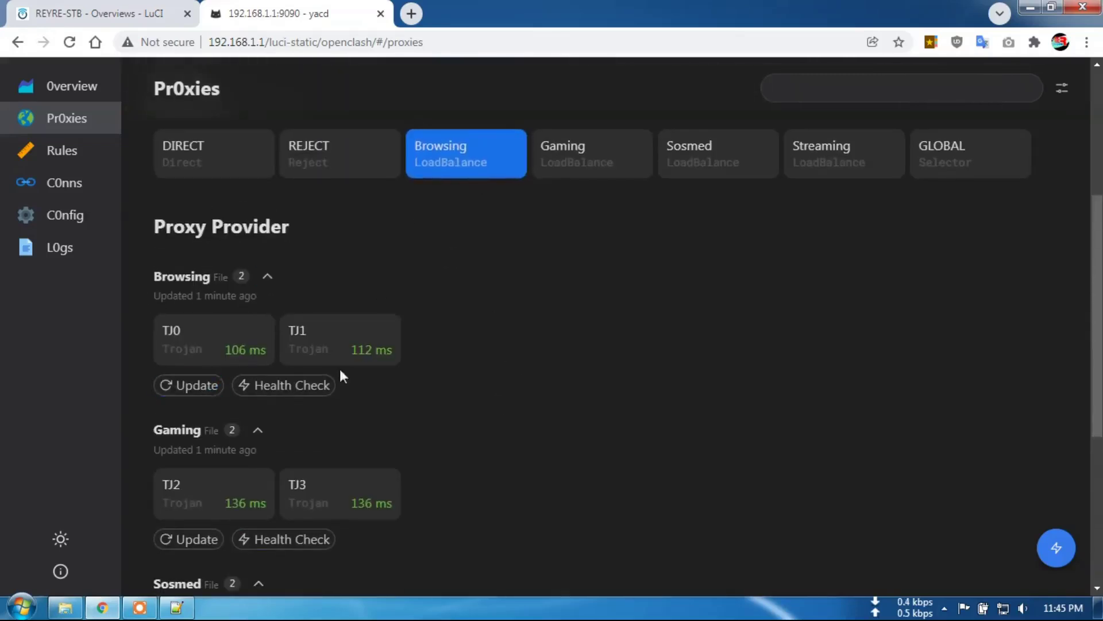
scroll(382, 385, "down", 5)
left_click(305, 522)
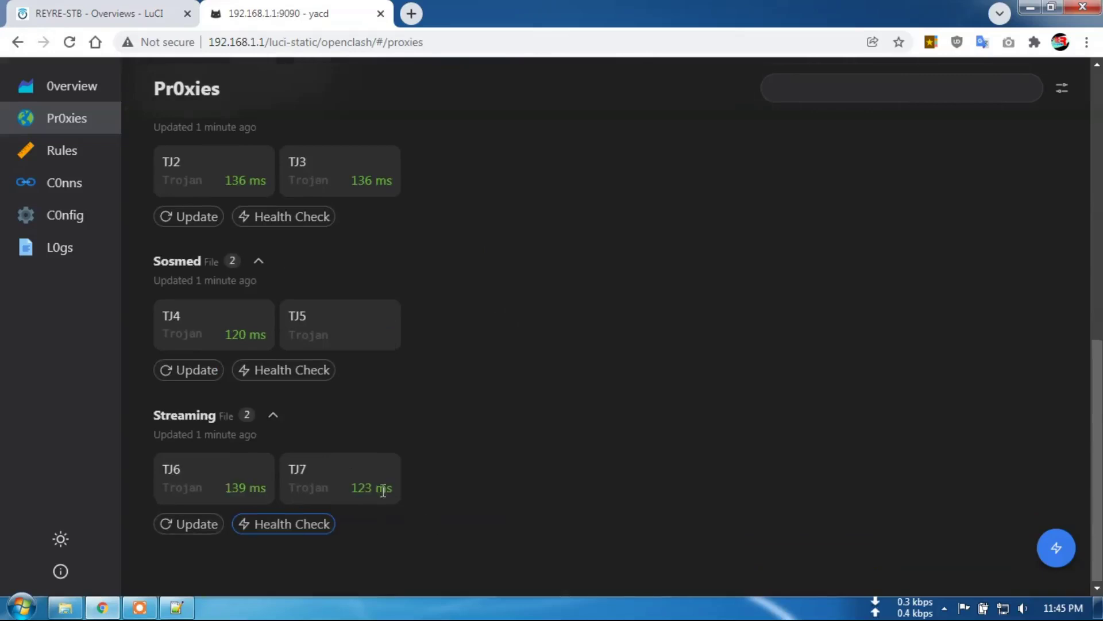
left_click(313, 374)
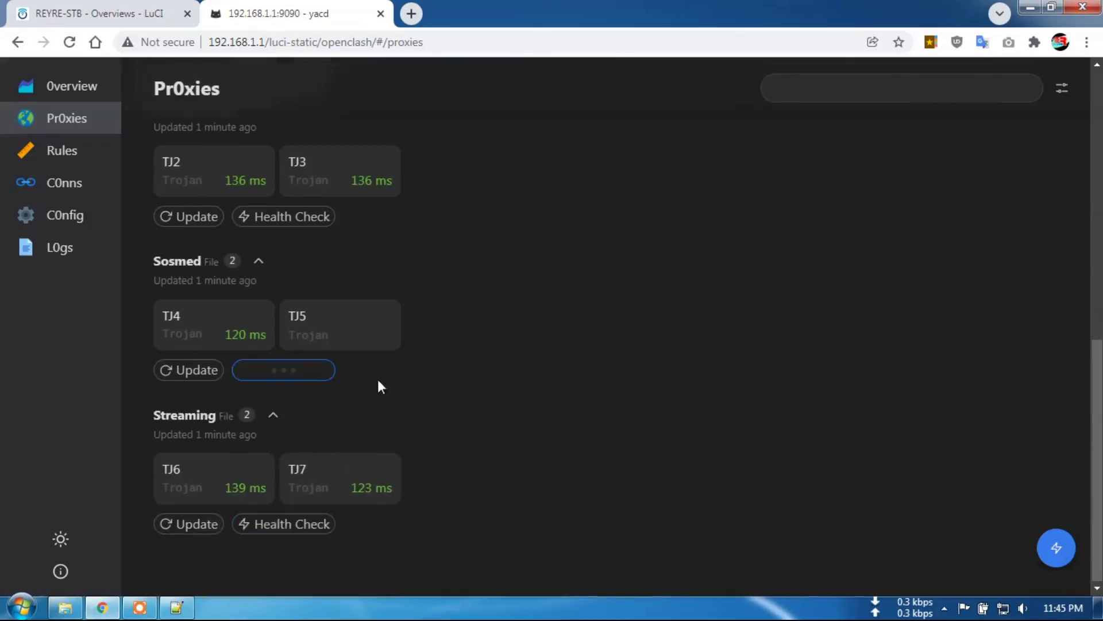
scroll(572, 167, "up", 10)
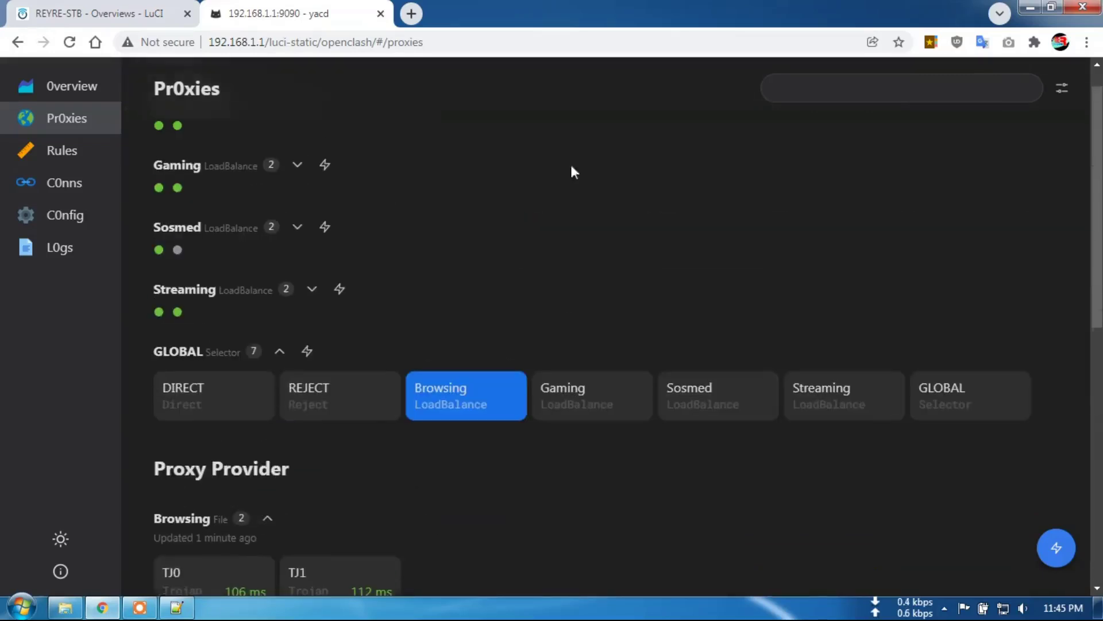
- Open the bookmarked What is My IP page in a new tab and examine the IPv4 address, geolocation and host information
left_click(411, 14)
left_click(931, 42)
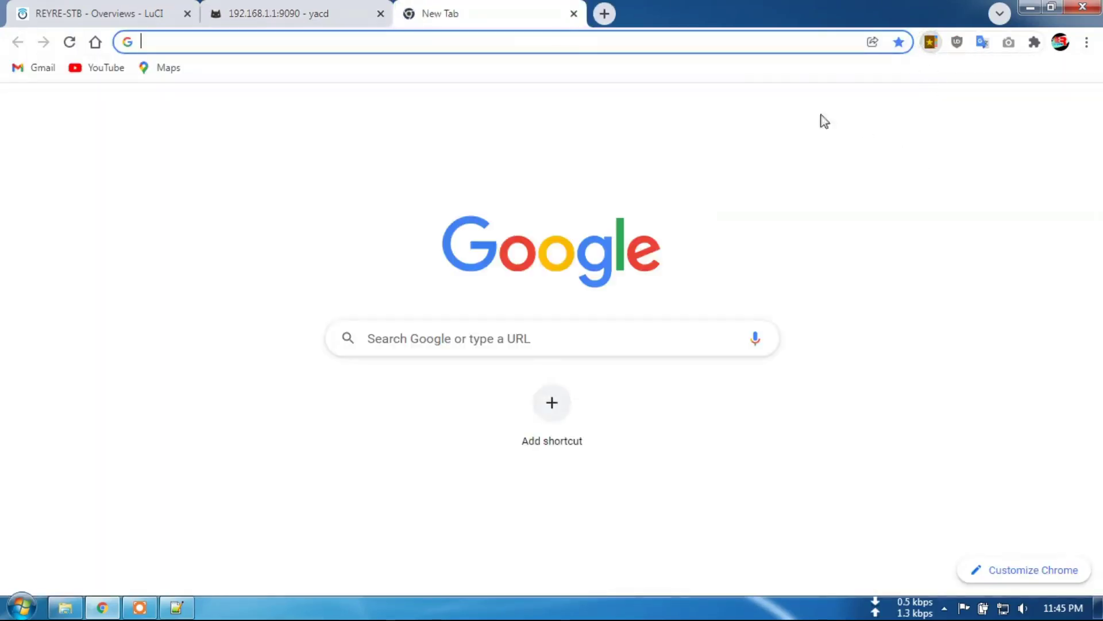
left_click(802, 153)
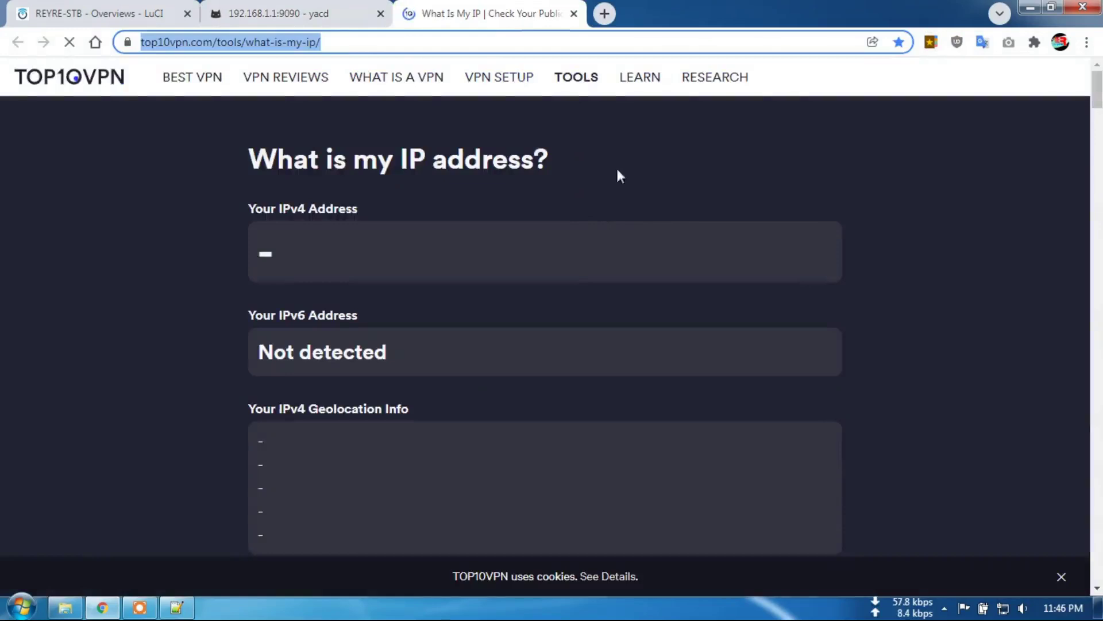
scroll(615, 348, "down", 5)
scroll(616, 352, "up", 5)
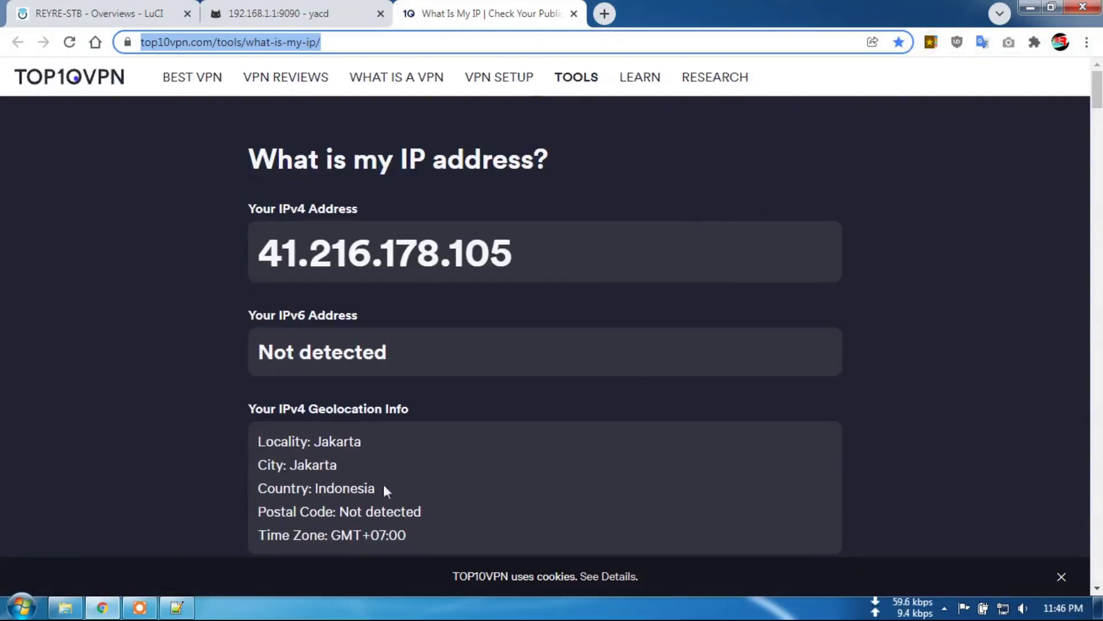
scroll(616, 375, "down", 4)
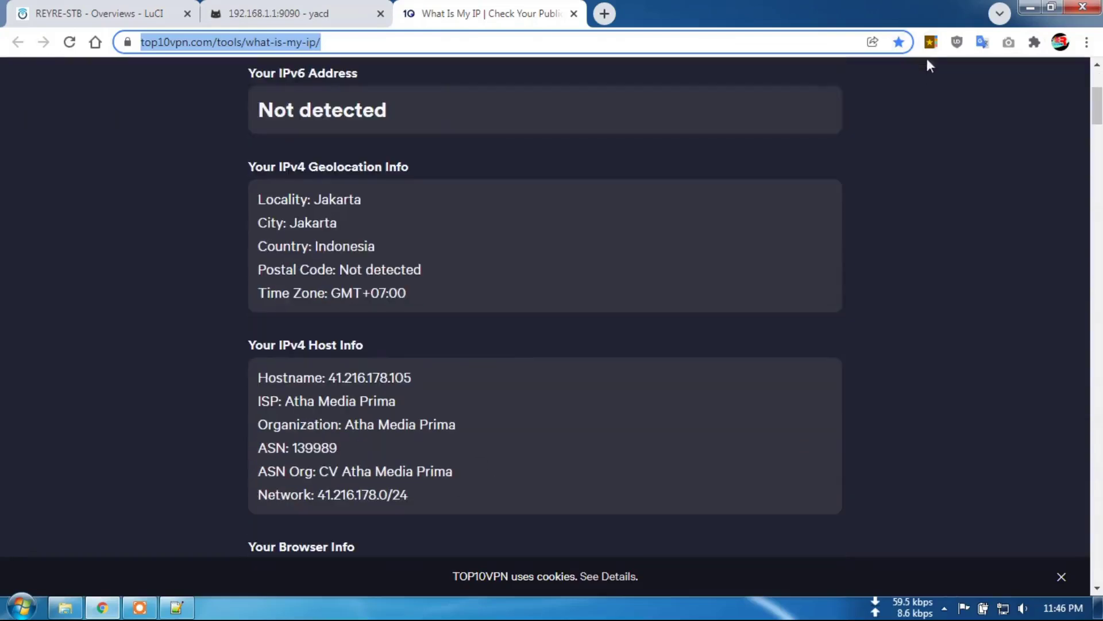
- Open the bookmarked YouTube site in the same tab to test browsing through the proxy
left_click(930, 42)
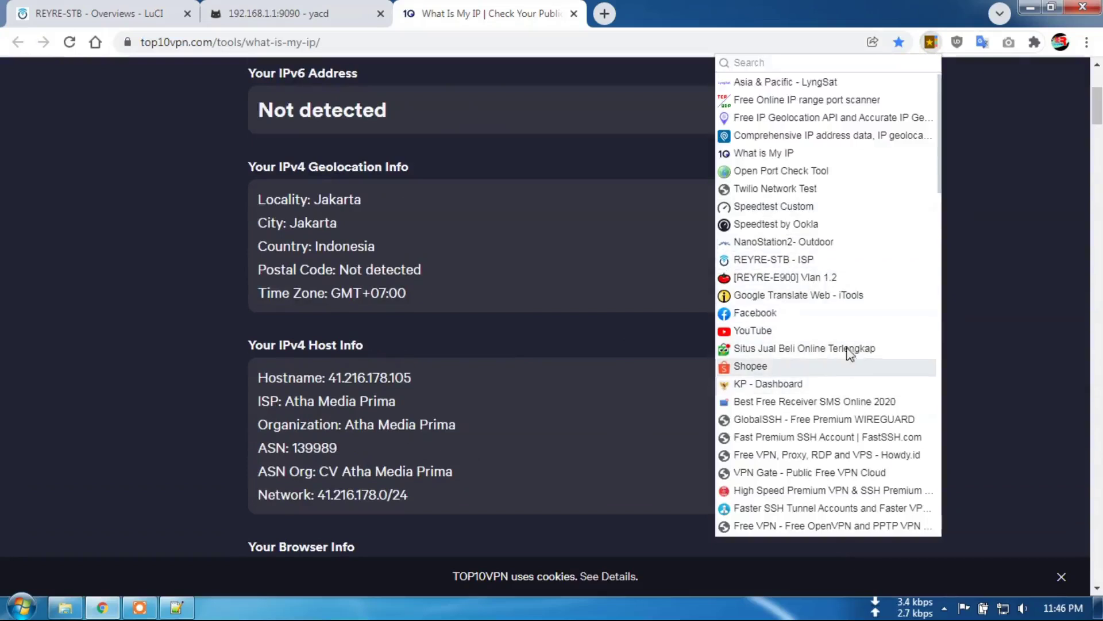
left_click(786, 330)
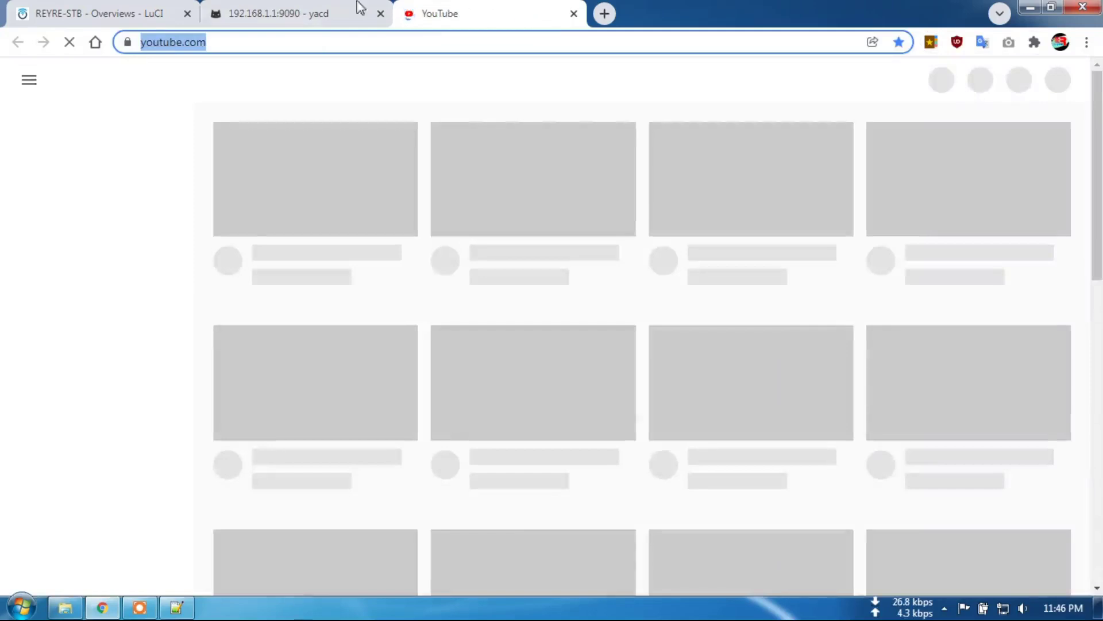
- Check the Sosmed and Streaming provider latencies in Yacd while YouTube loads, and return to the YouTube page
left_click(357, 12)
scroll(463, 452, "down", 6)
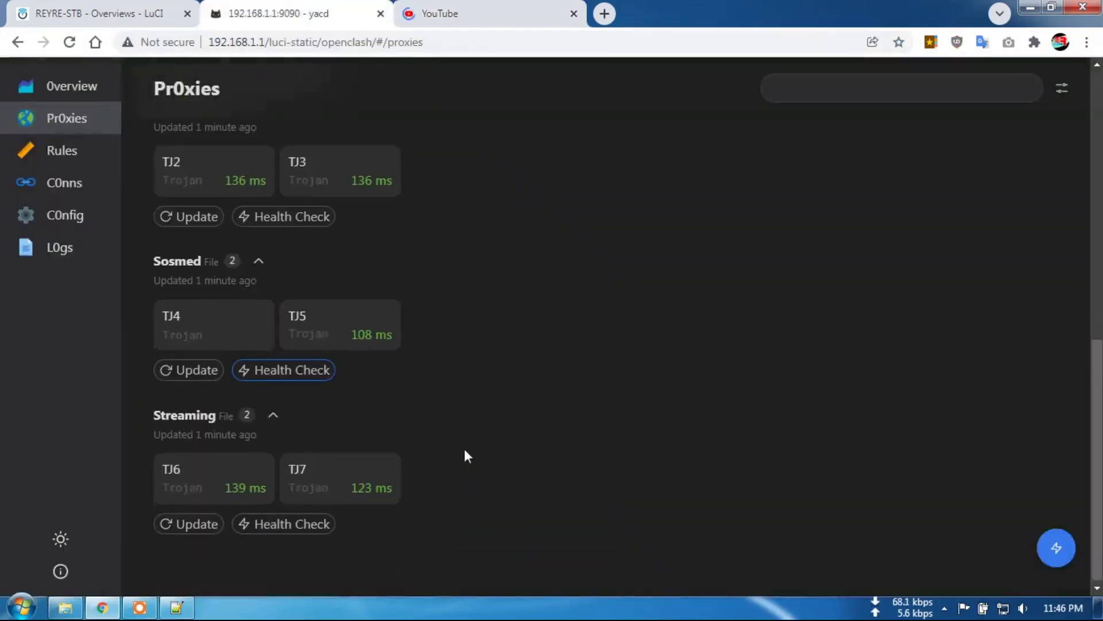
left_click(467, 8)
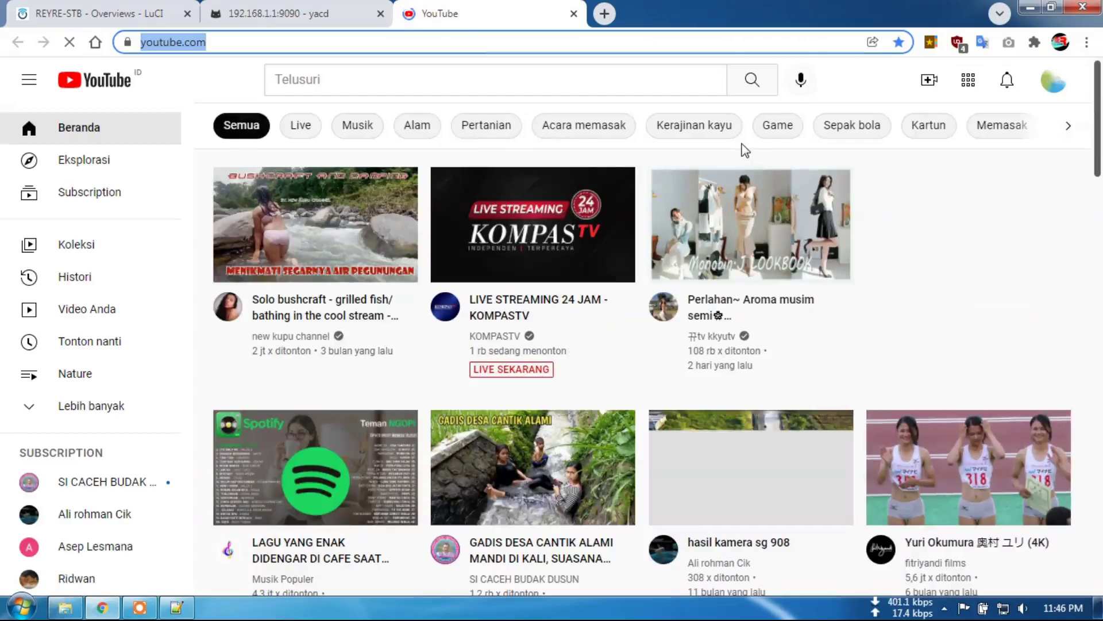
- Browse the YouTube home feed and play the METRO TV LIVE STREAMING broadcast to test streaming through the proxy
scroll(741, 230, "down", 10)
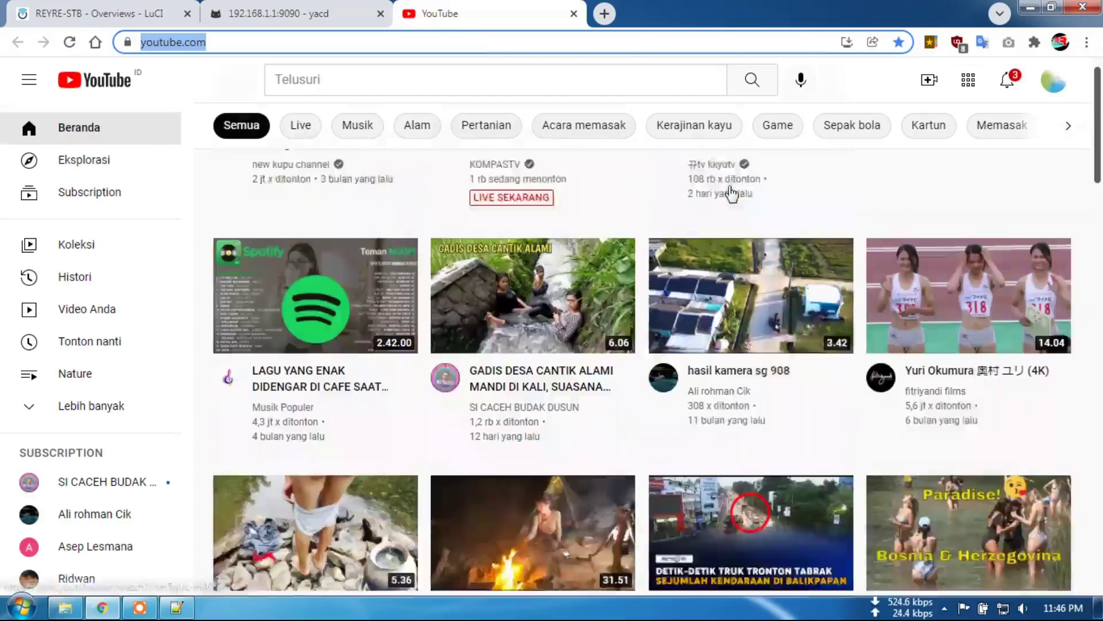
scroll(756, 267, "down", 10)
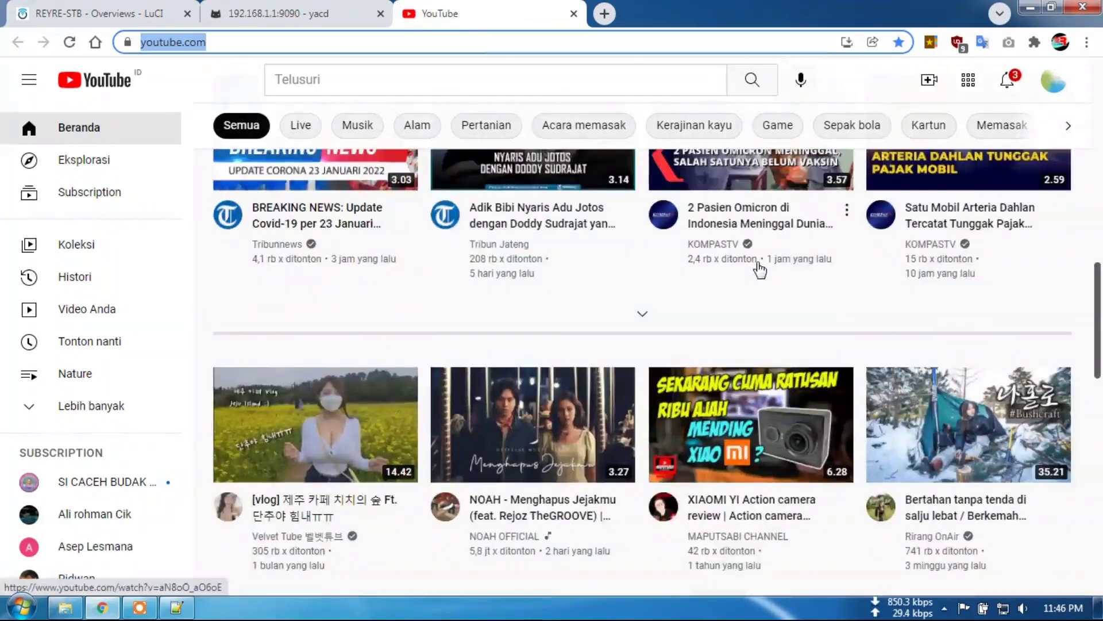
scroll(754, 299, "down", 3)
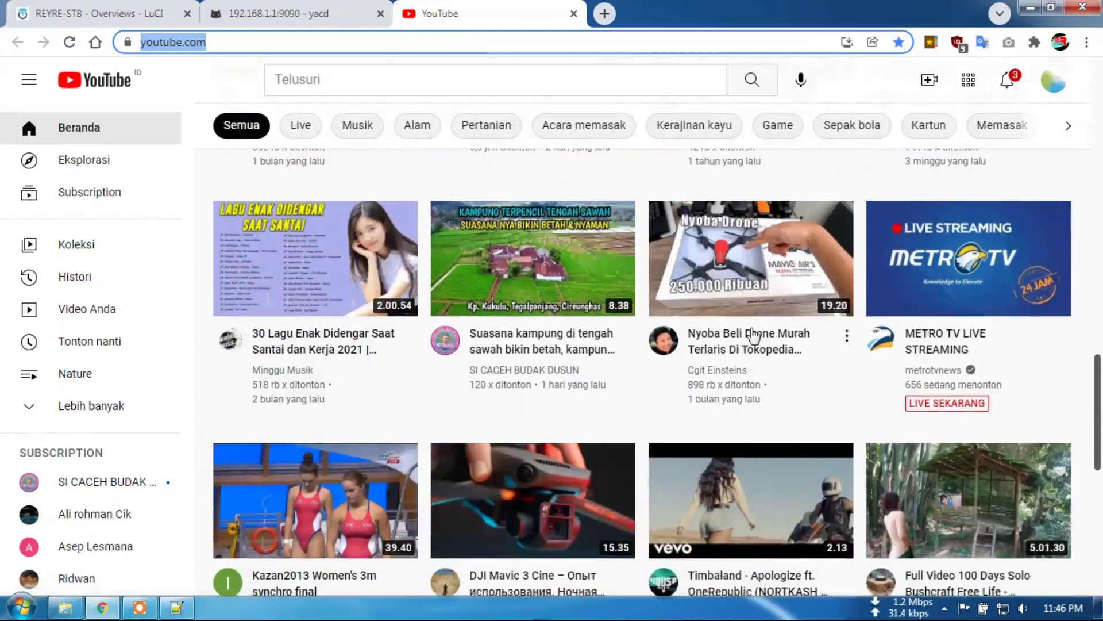
scroll(755, 338, "down", 3)
left_click(962, 189)
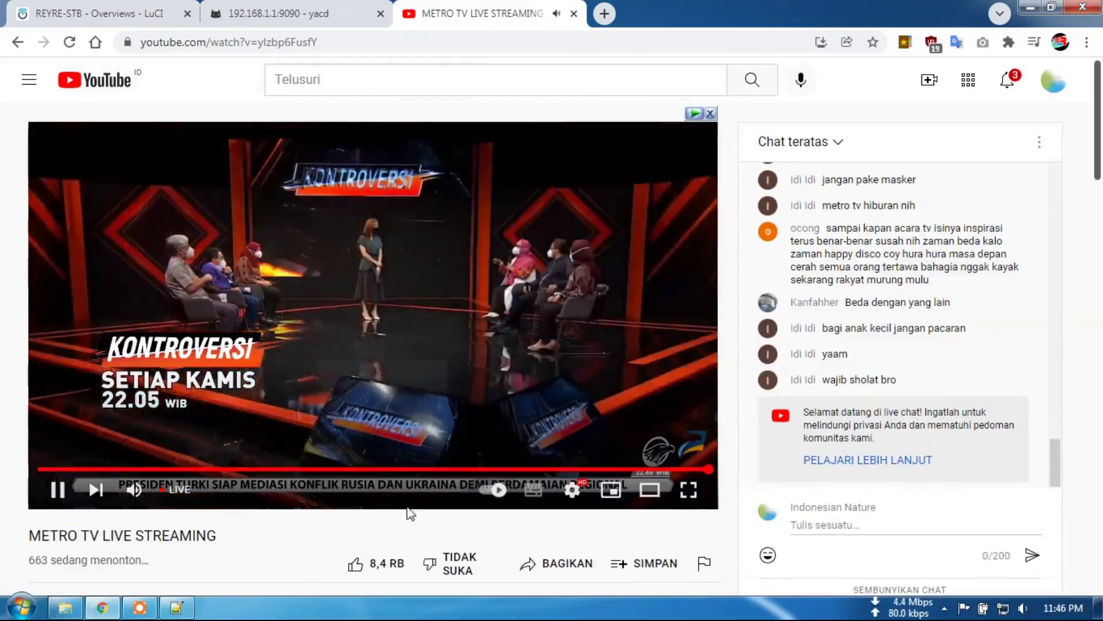
scroll(368, 511, "down", 3)
scroll(287, 435, "up", 3)
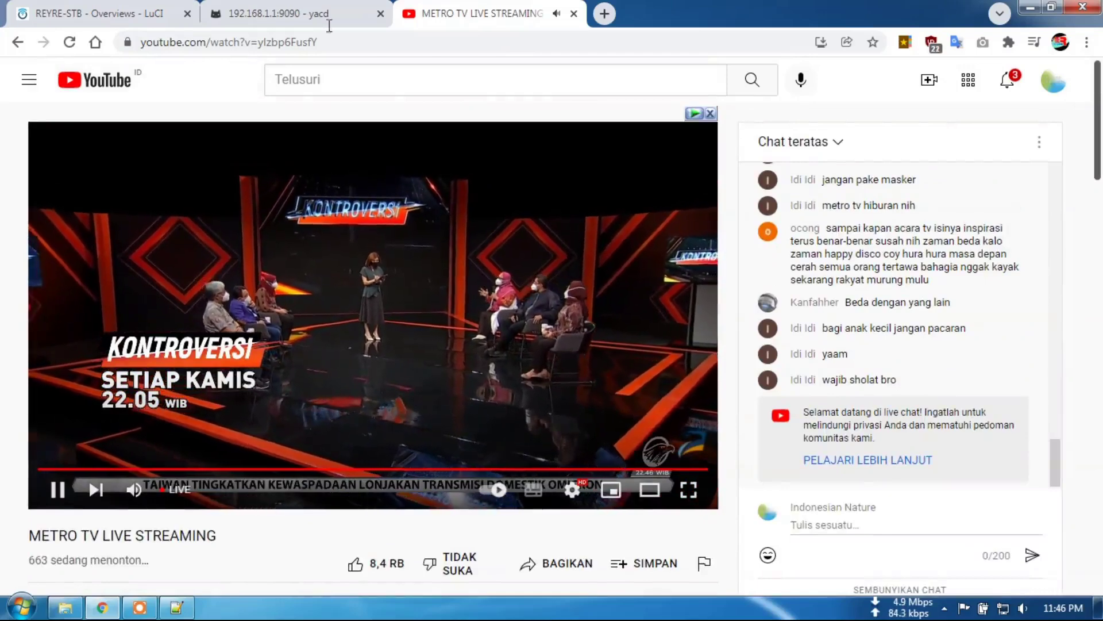
- Close the YouTube page and check the status of the proxy groups and providers in Yacd
left_click(573, 14)
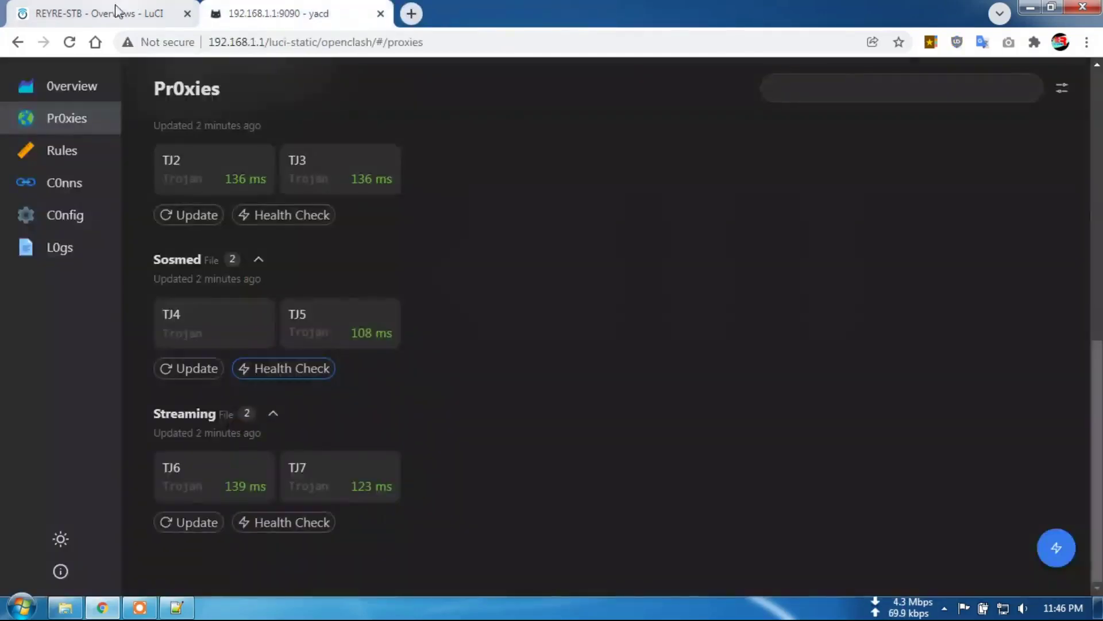
scroll(496, 398, "up", 7)
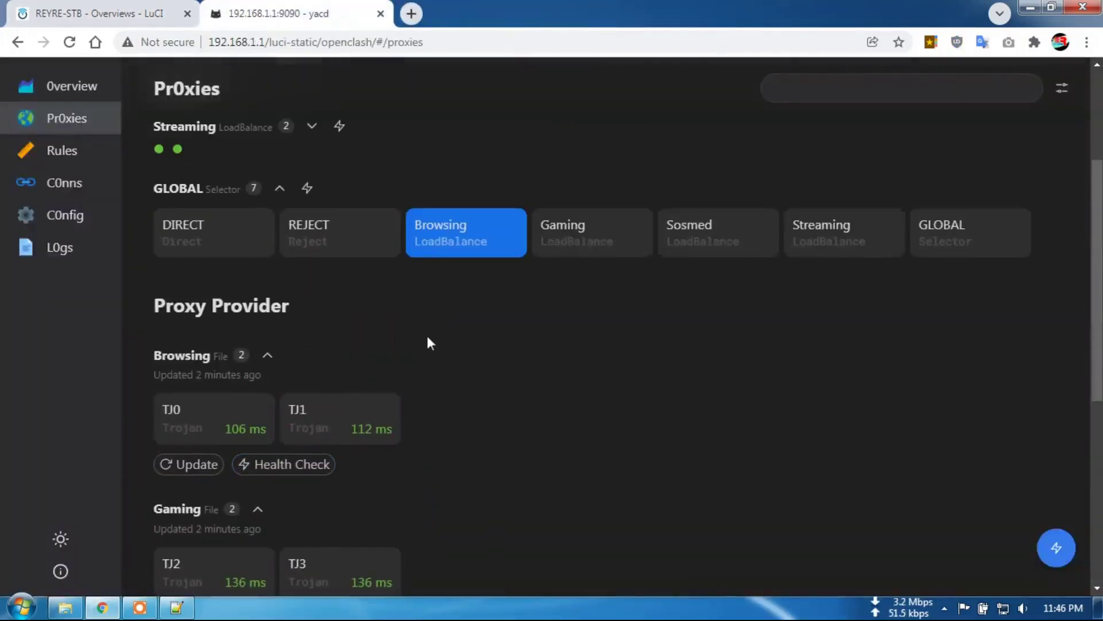
scroll(431, 342, "up", 3)
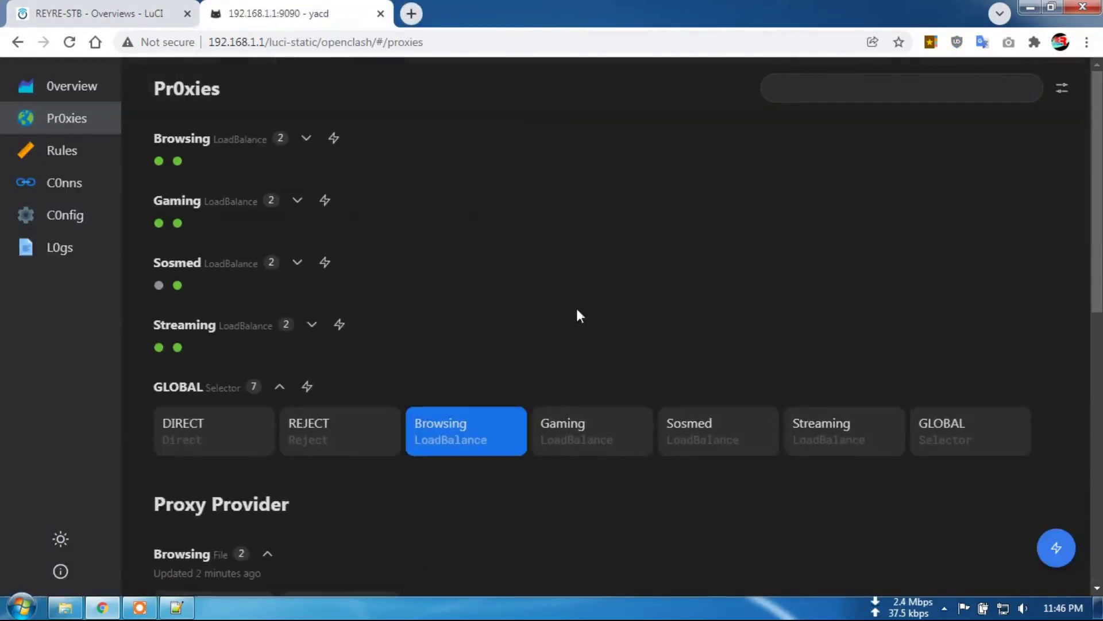
- Open the core folder in the OpenClash configuration file manager
left_click(36, 15)
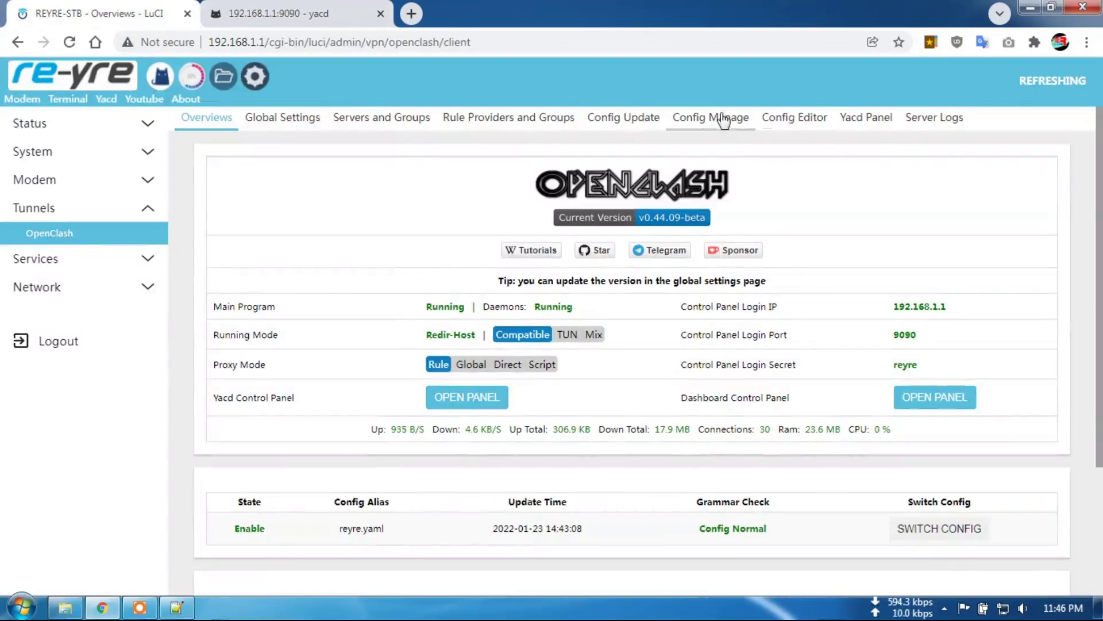
left_click(803, 119)
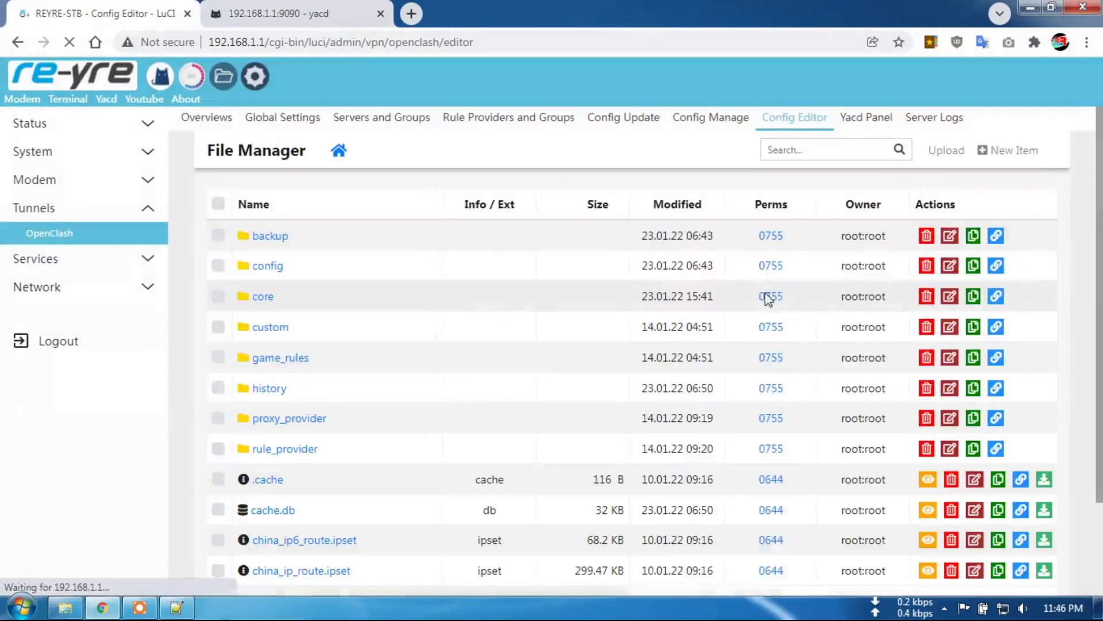
scroll(660, 368, "down", 1)
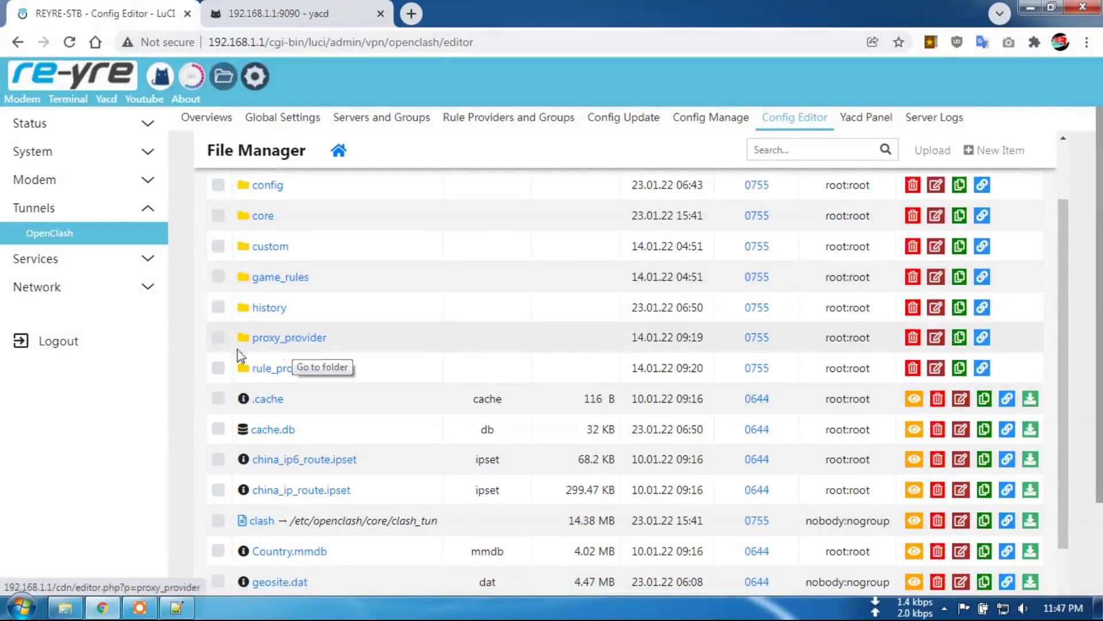
scroll(377, 219, "down", 2)
scroll(356, 258, "up", 3)
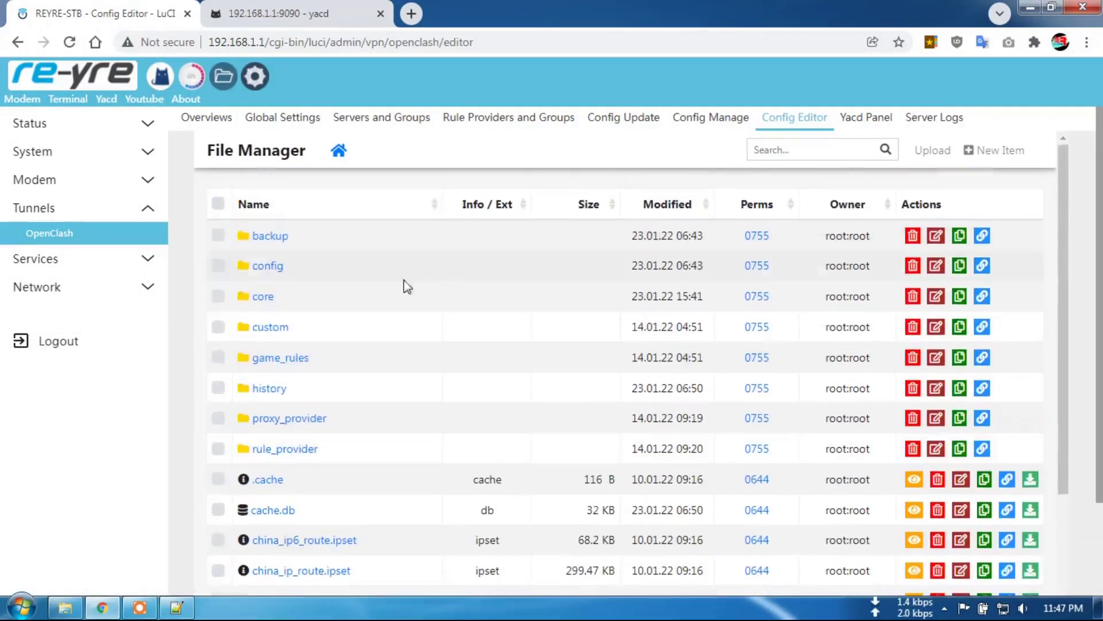
left_click(268, 295)
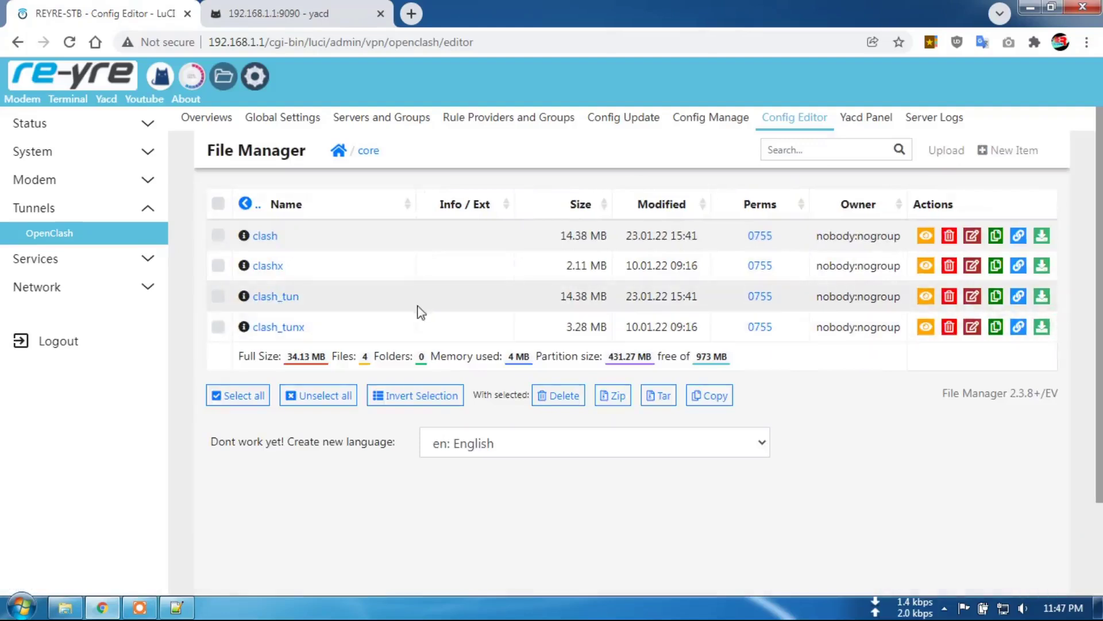
- Delete the clash and clash_tun files from the core folder, keeping clashx and clash_tunx
left_click(219, 297)
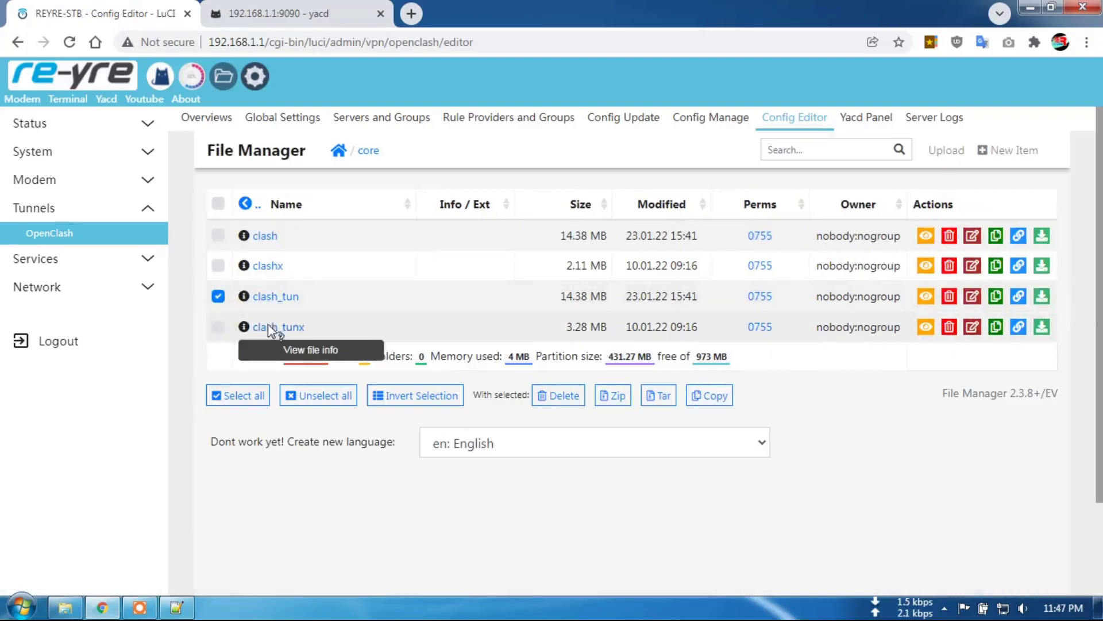
left_click(218, 326)
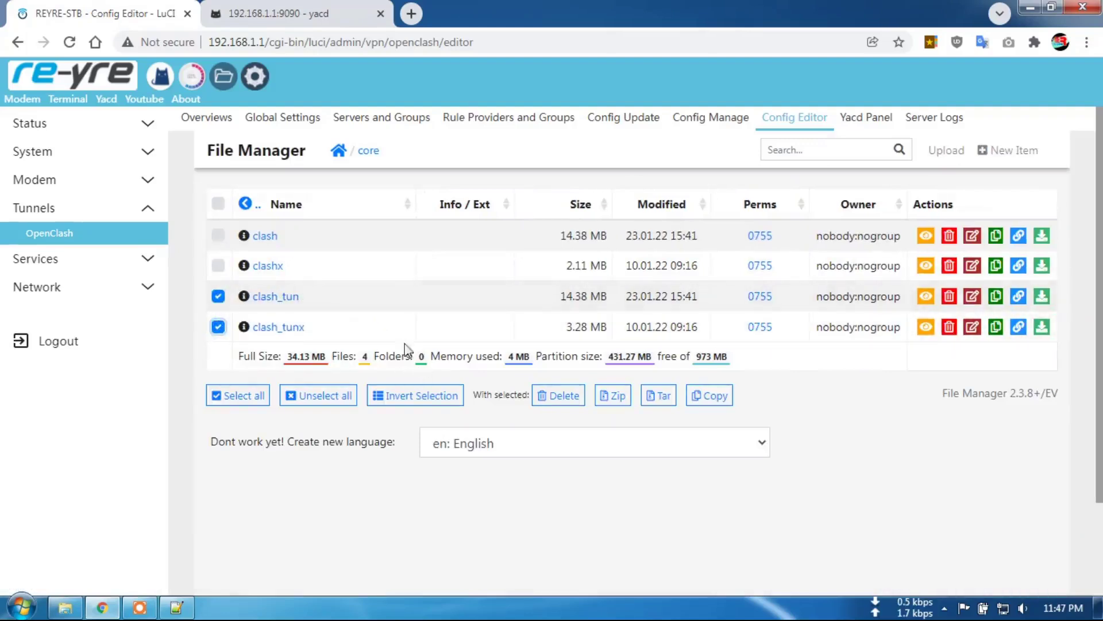
left_click(219, 297)
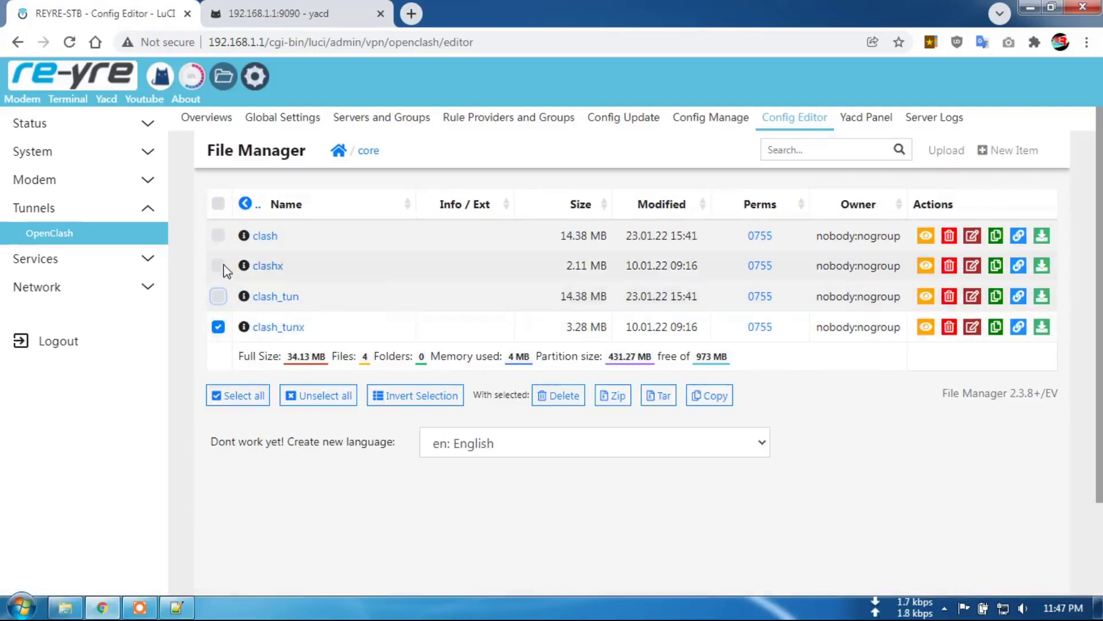
left_click(219, 327)
left_click(218, 296)
left_click(218, 235)
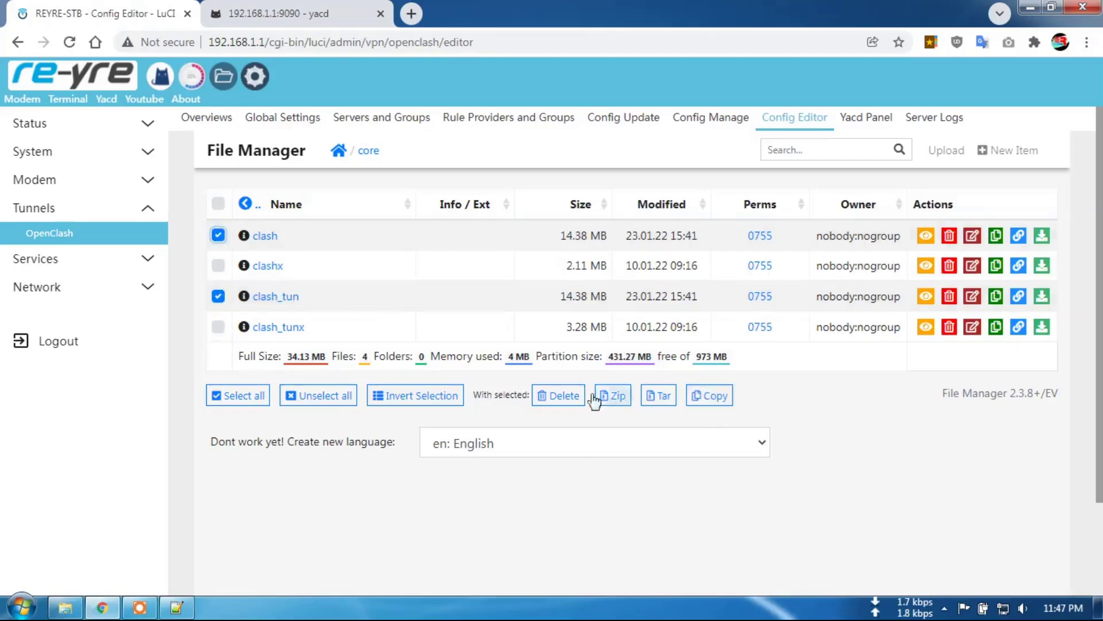
left_click(556, 399)
left_click(620, 137)
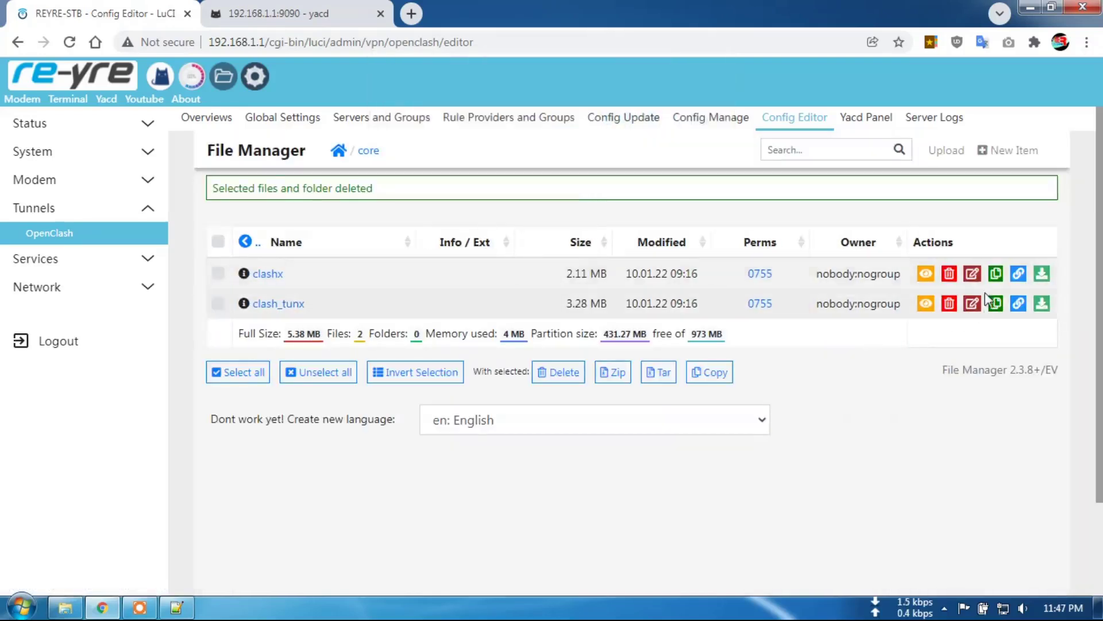
- Rename the backup core files clashx to clash and clash_tunx to clash_tun
left_click(972, 274)
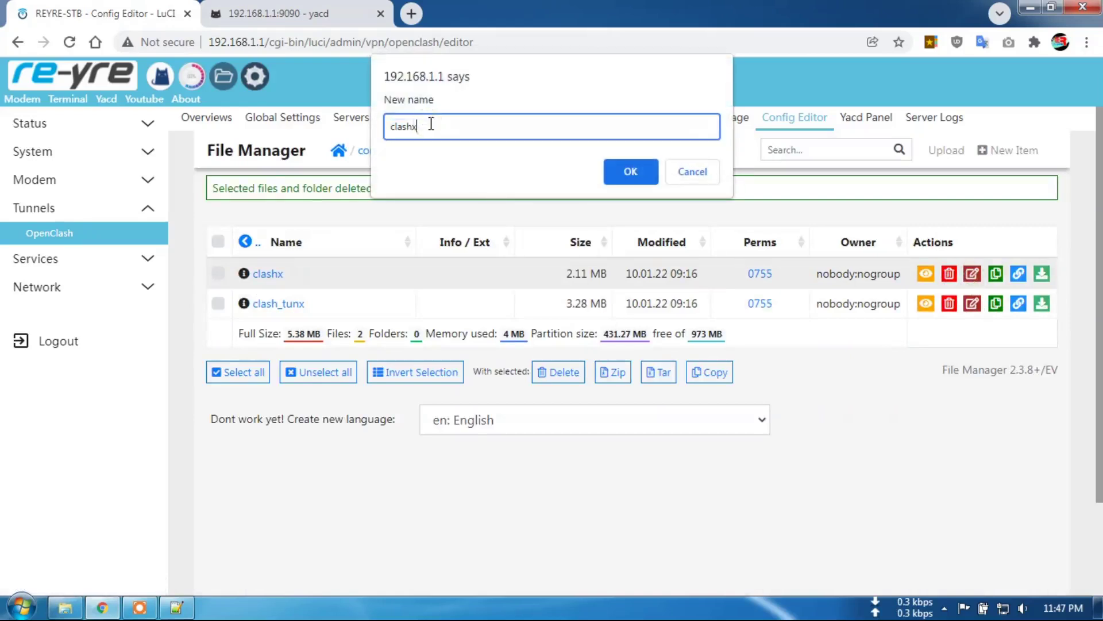
left_click(628, 174)
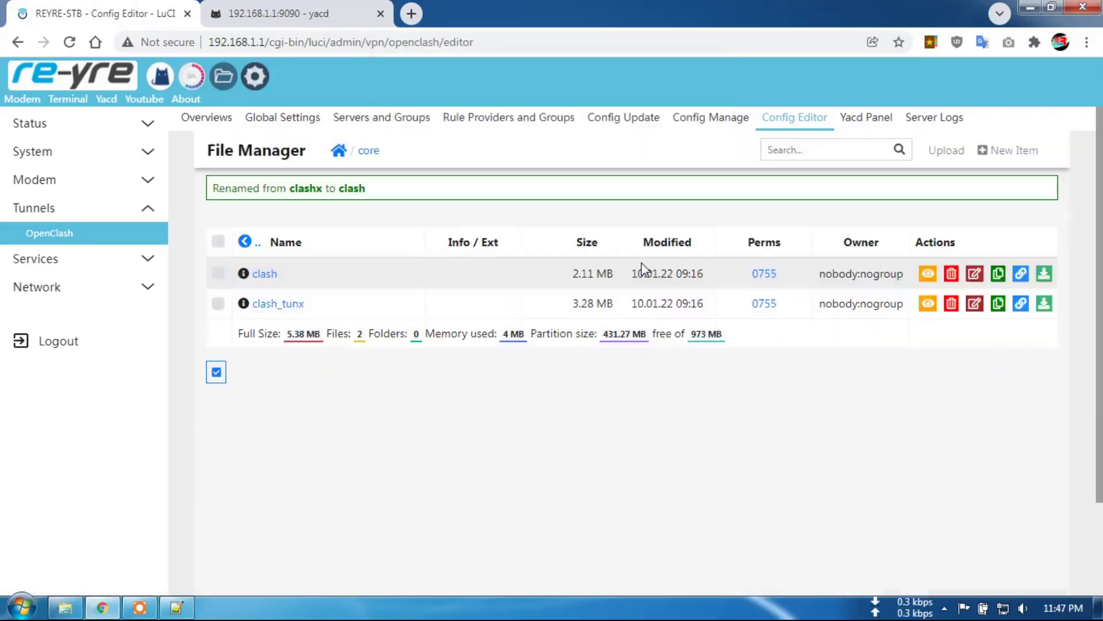
left_click(973, 304)
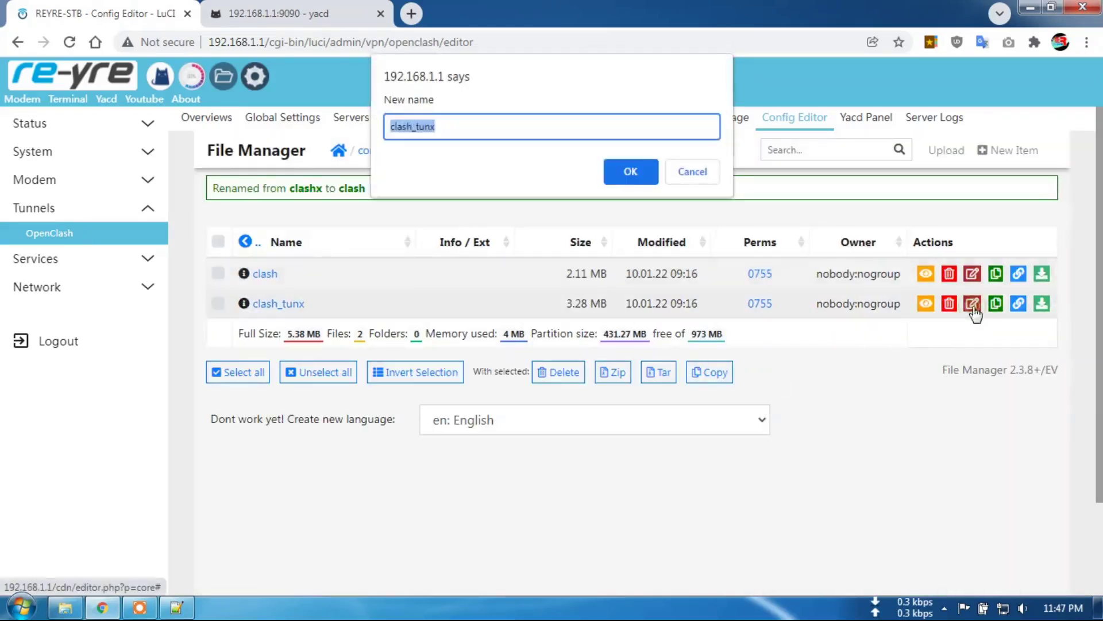
left_click(497, 132)
left_click(631, 181)
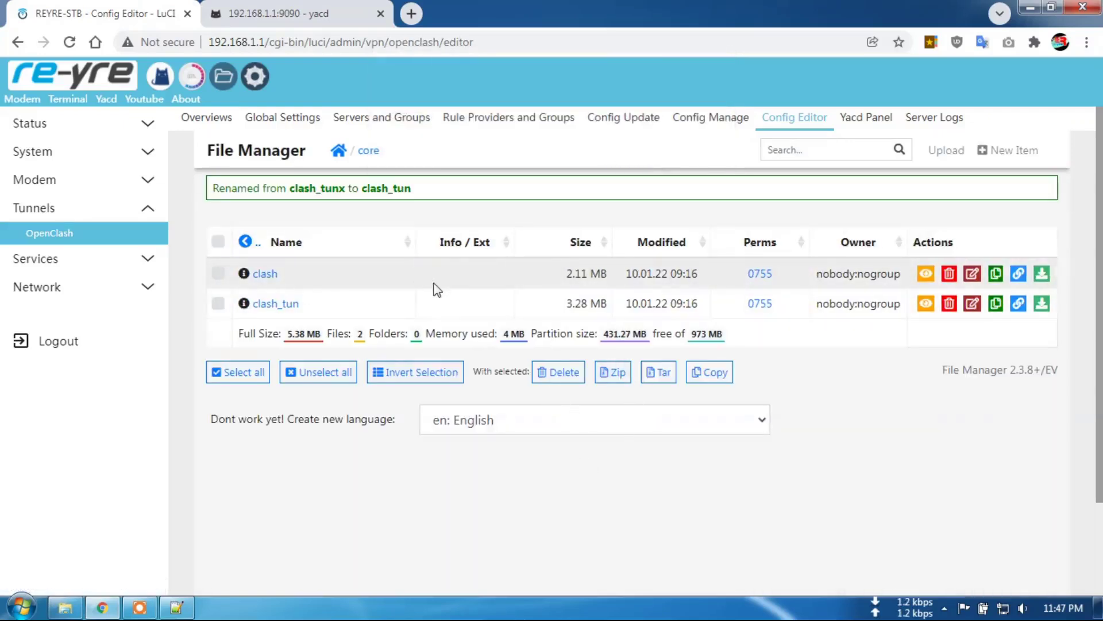
- Return to the OpenClash overview and review the unified-delay: true line in metalika.txt in Notepad++
left_click(198, 119)
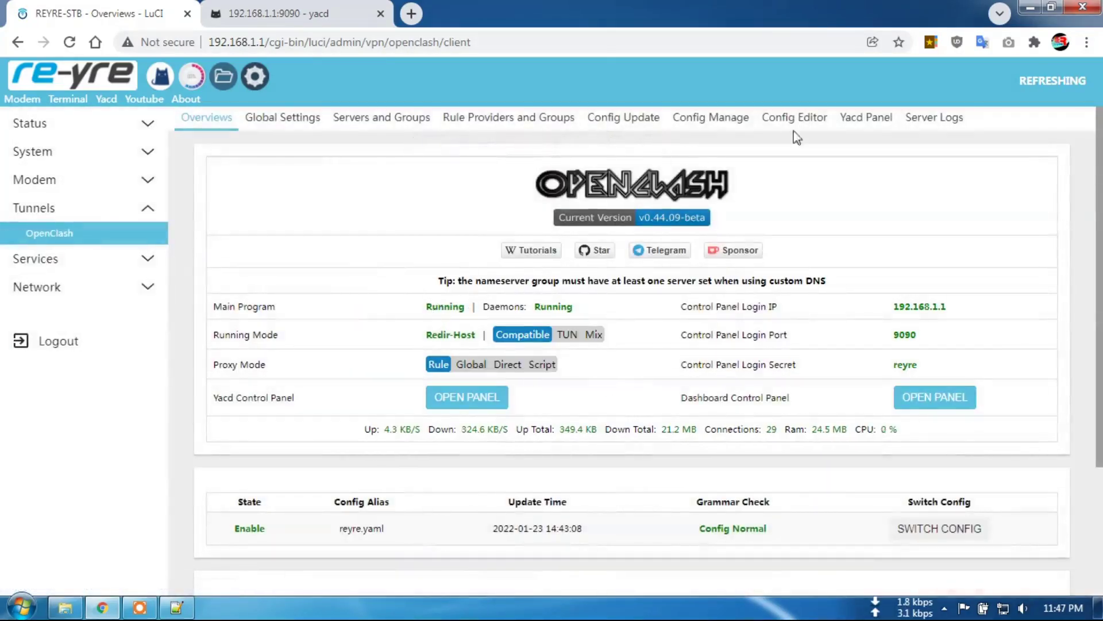
left_click(190, 611)
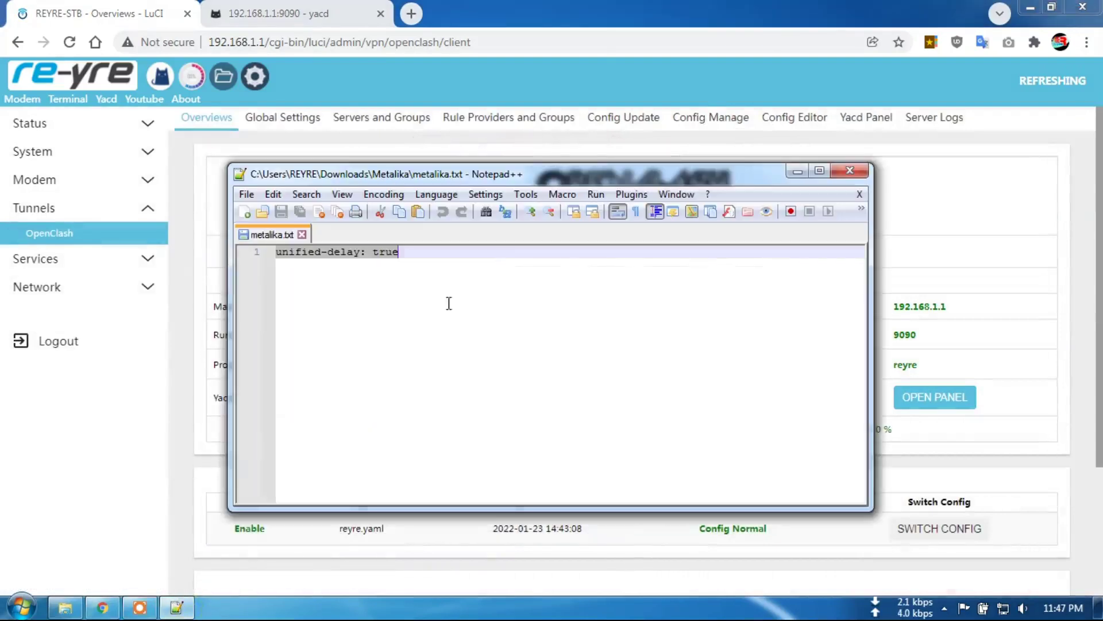
left_click(408, 252)
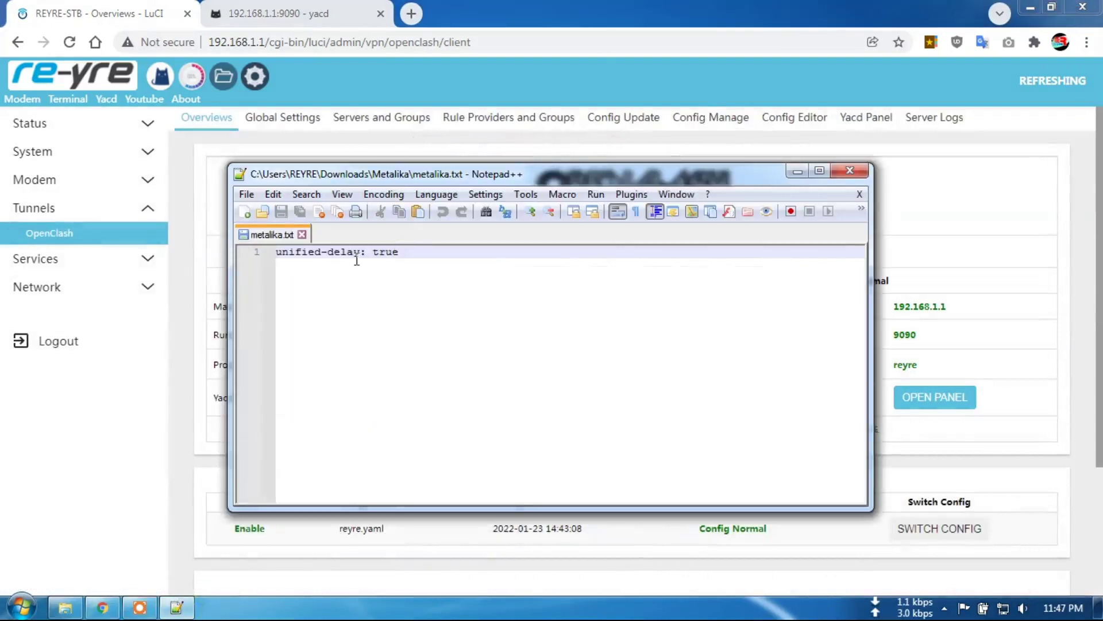
left_click(200, 227)
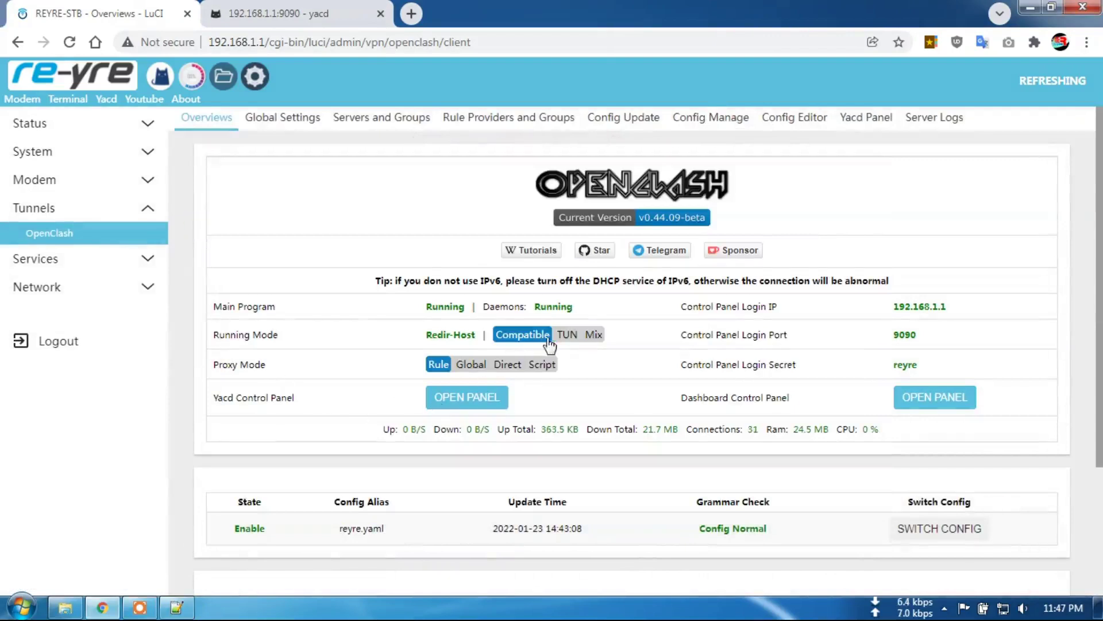
- Switch the OpenClash running mode to TUN and monitor the restart status
left_click(568, 336)
left_click(615, 138)
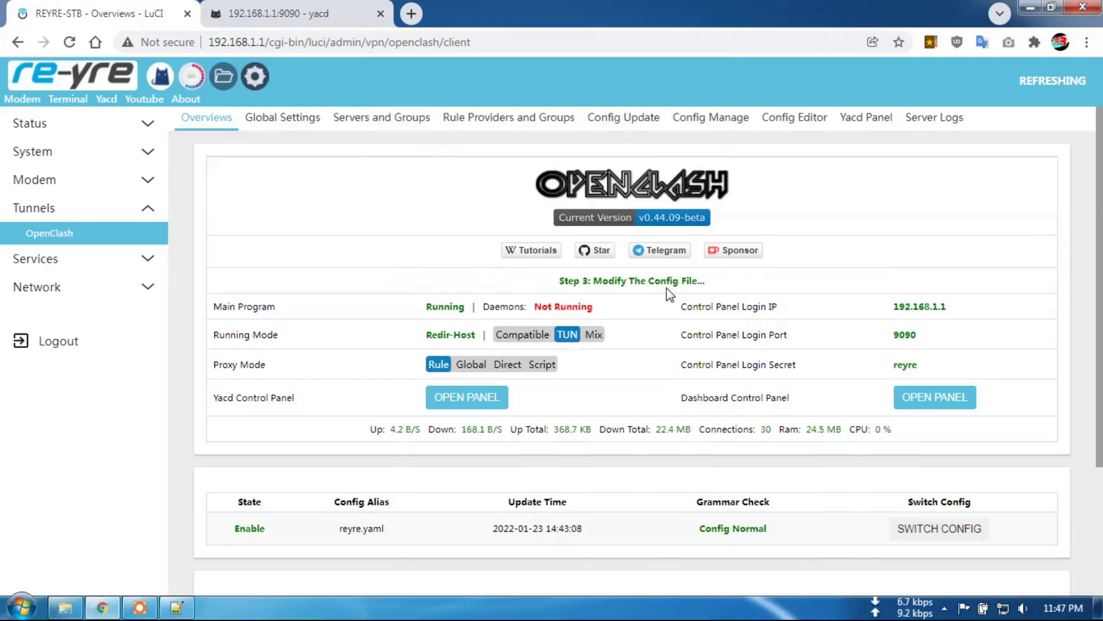
scroll(653, 306, "down", 3)
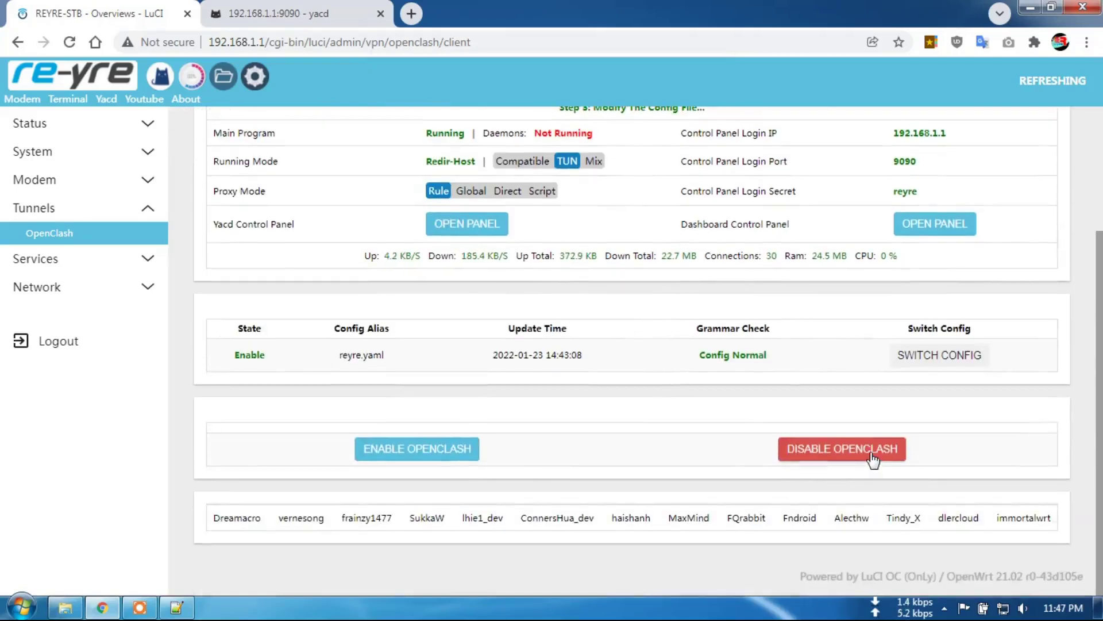
scroll(646, 438, "up", 3)
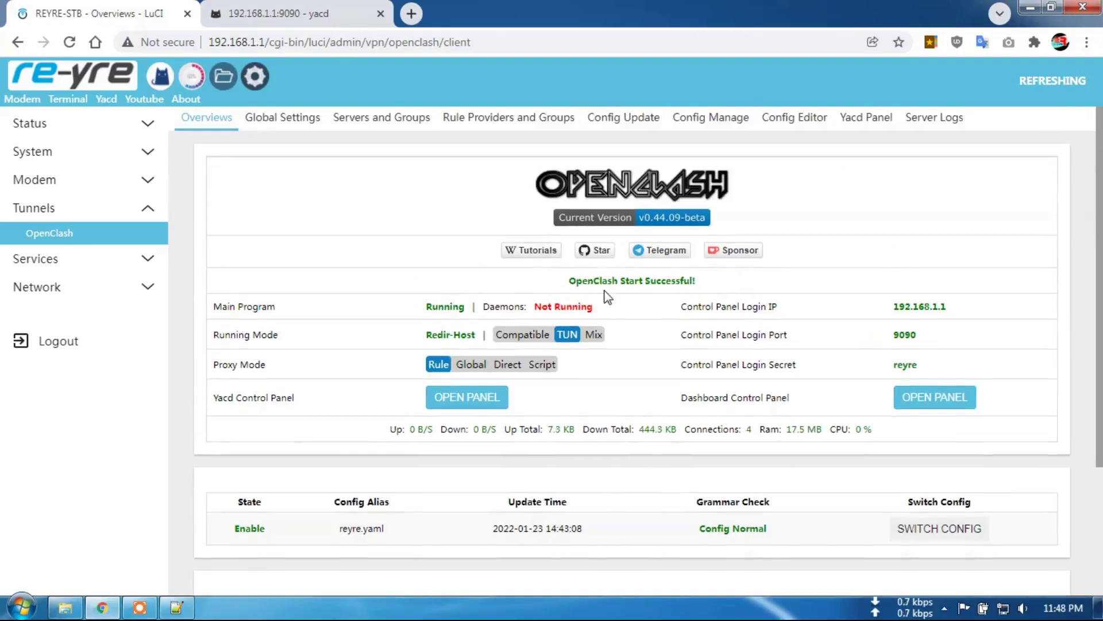
- Close the old Yacd page and reopen Yacd from the router interface on its proxies page
left_click(344, 13)
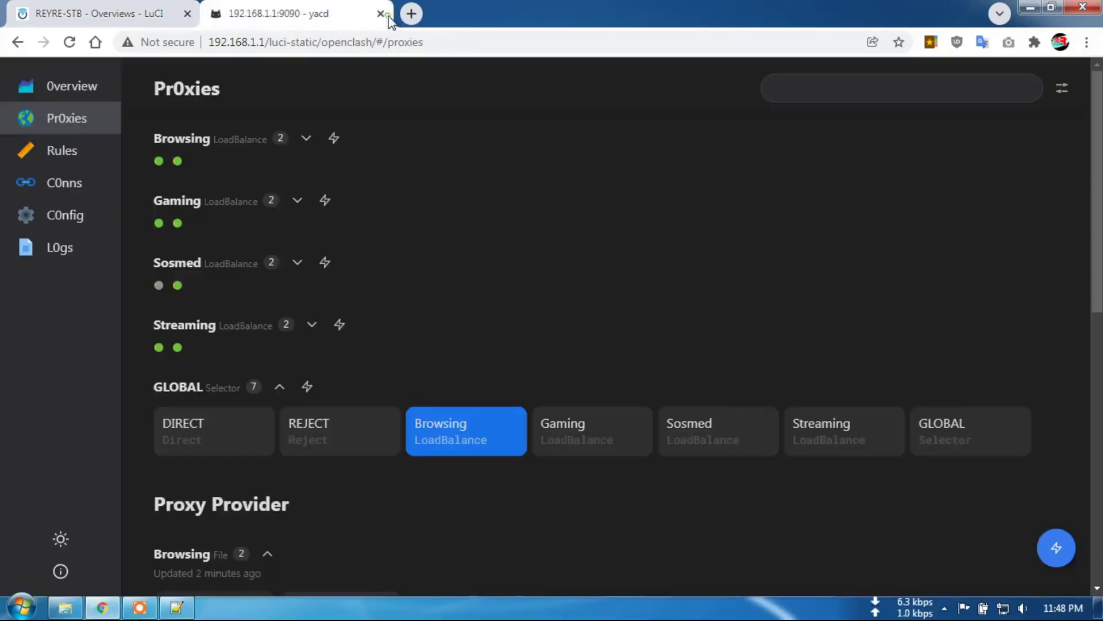
left_click(380, 14)
left_click(106, 100)
left_click(48, 131)
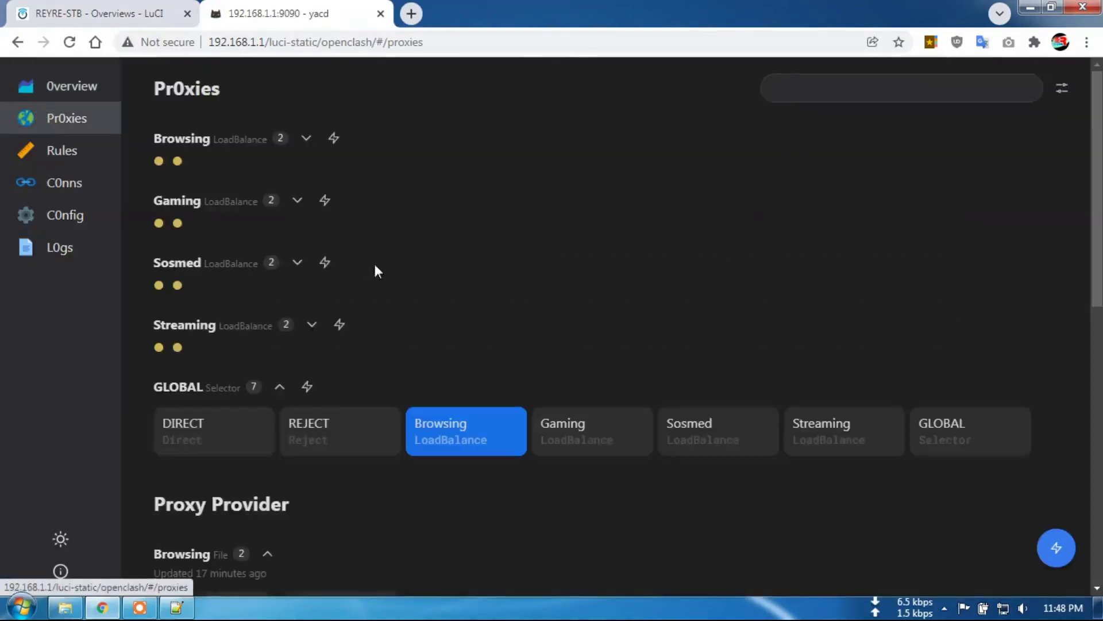
- Run health checks on the Browsing, Gaming, Sosmed and Streaming providers, retesting Gaming and Browsing
scroll(452, 282, "down", 7)
left_click(299, 263)
left_click(293, 417)
scroll(498, 406, "down", 3)
left_click(317, 375)
left_click(316, 524)
left_click(302, 223)
scroll(431, 276, "up", 5)
left_click(294, 391)
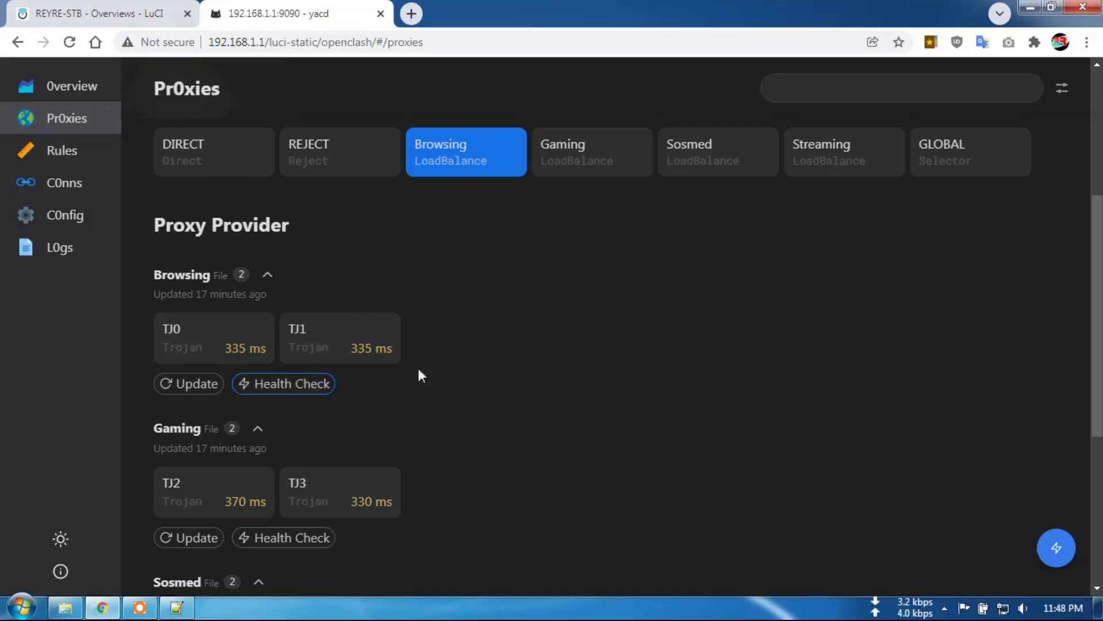
- Review the running status, mode and active configuration on the OpenClash overview
left_click(98, 14)
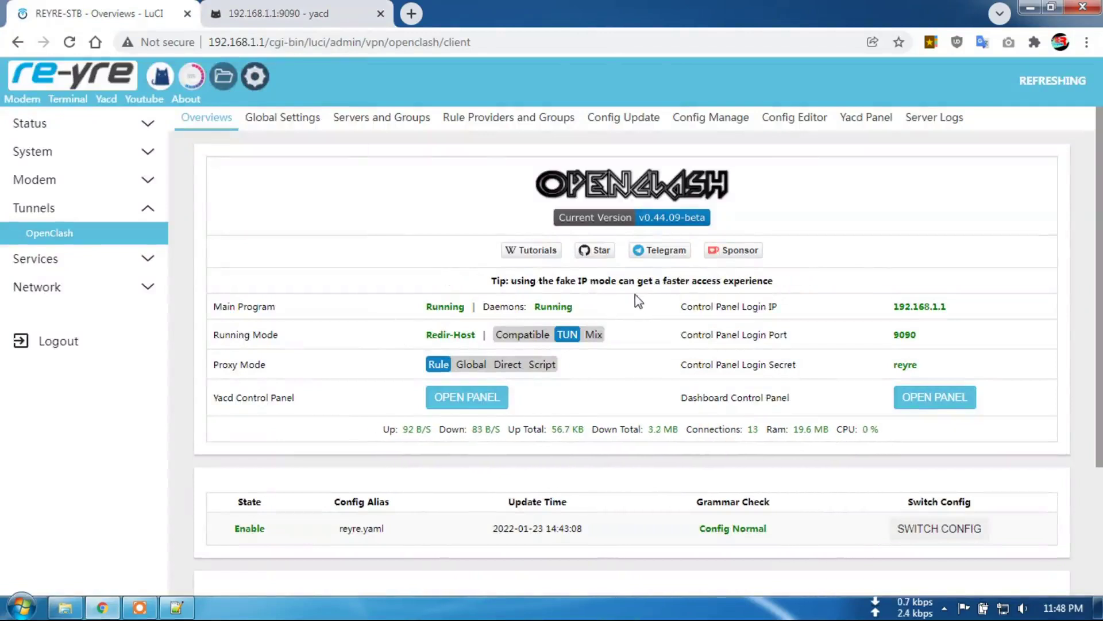
scroll(642, 418, "down", 3)
scroll(642, 418, "up", 3)
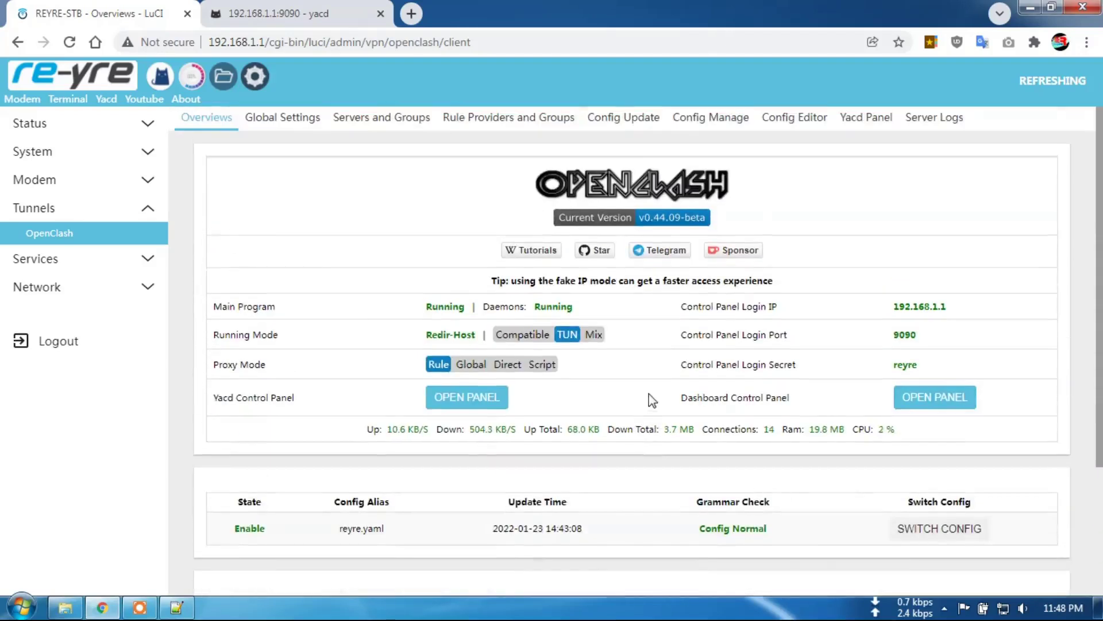